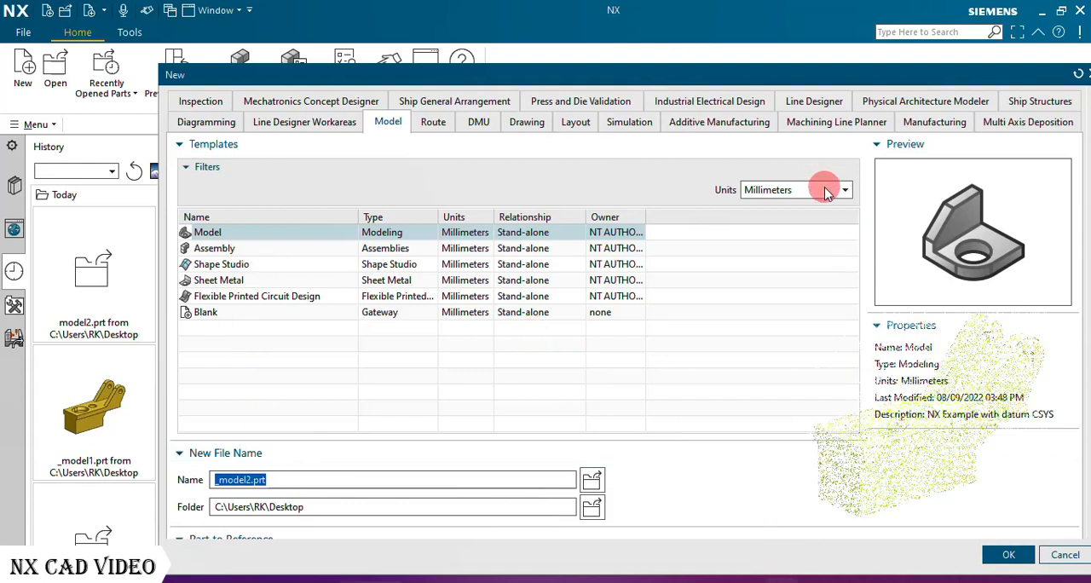
# Create a new Model part in millimeters named _model2.prt and start a sketch on the XZ plane of the datum coordinate system.
pyautogui.click(999, 558)
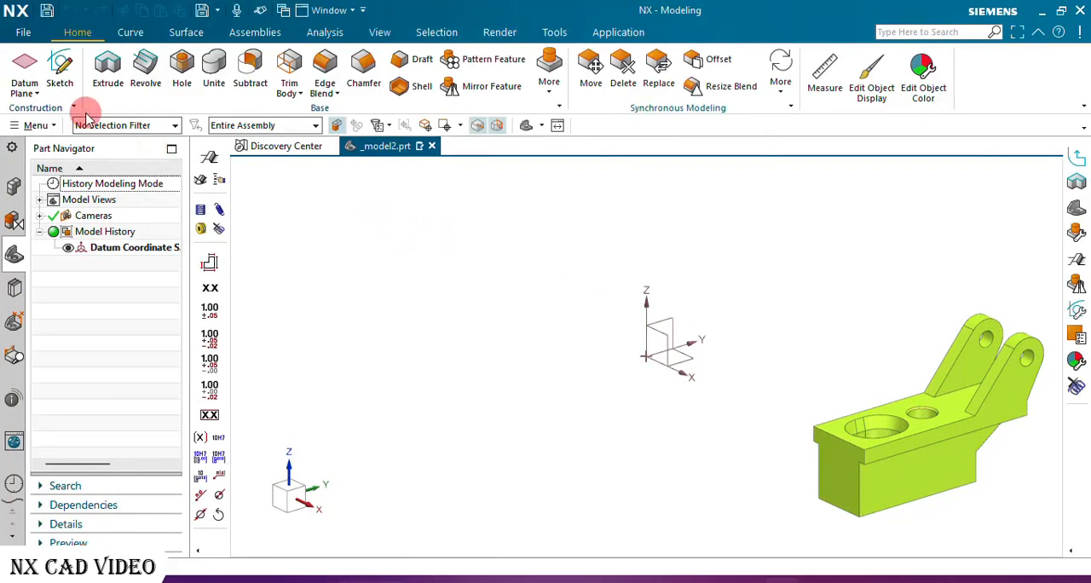
pyautogui.click(63, 65)
pyautogui.click(631, 359)
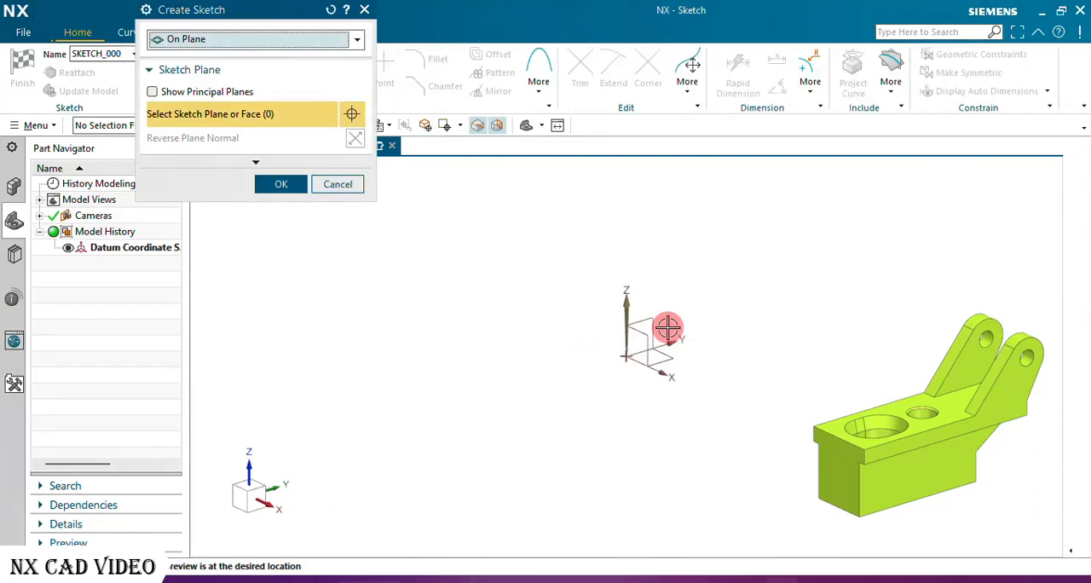
pyautogui.click(648, 341)
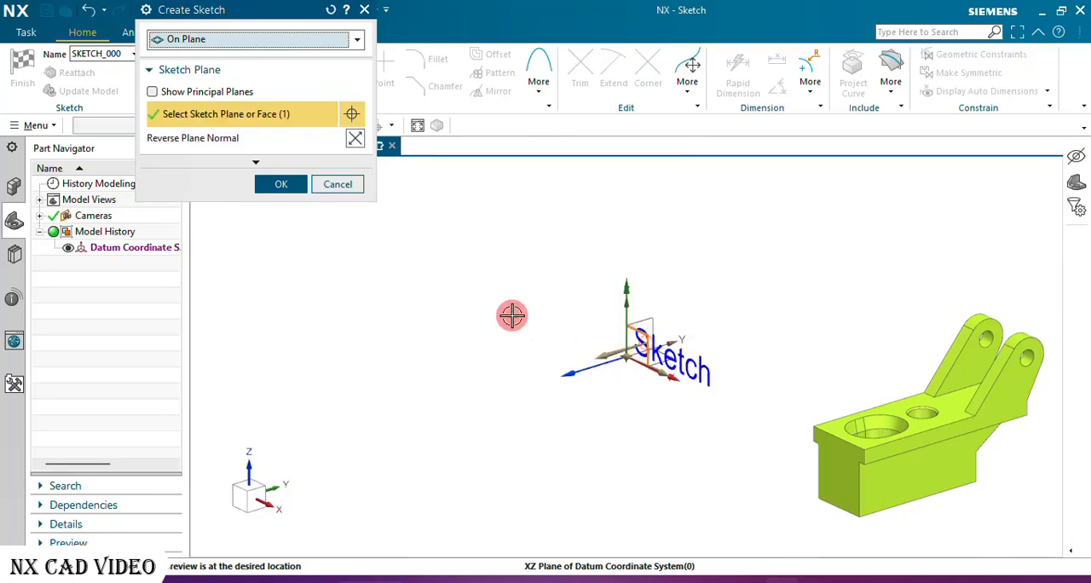
pyautogui.click(294, 184)
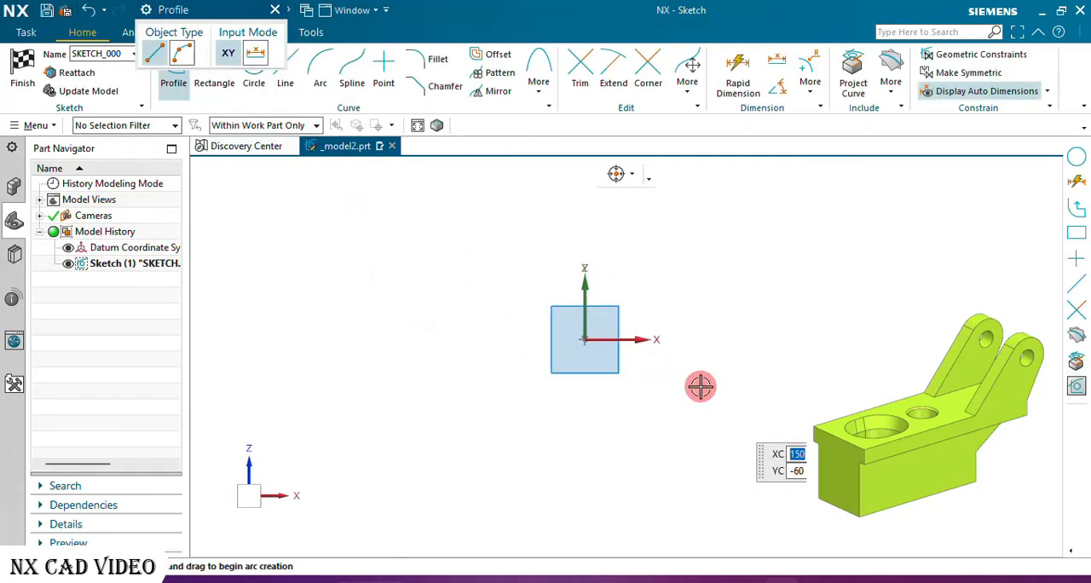
# Sketch a closed T-shaped line profile: crossbar about 165 mm wide and 40 mm high, stem about 95 mm wide and 90 mm high.
pyautogui.click(524, 225)
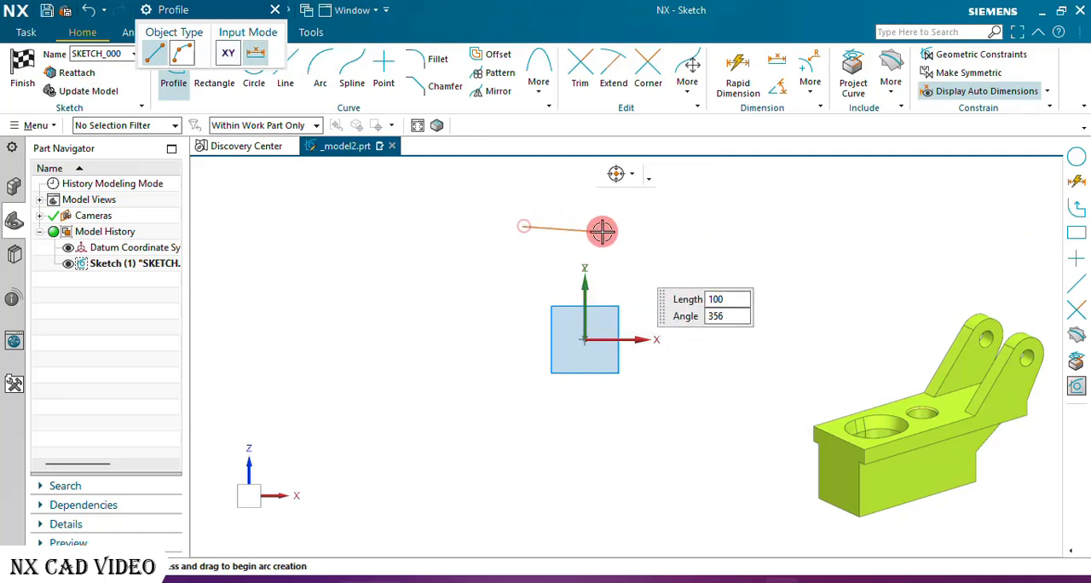
pyautogui.click(652, 225)
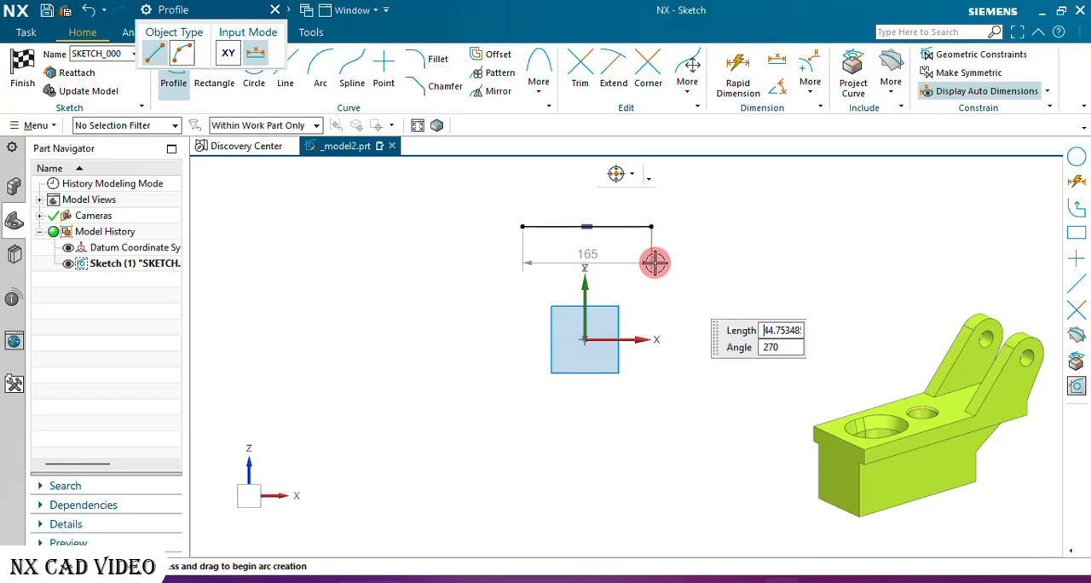
pyautogui.click(653, 258)
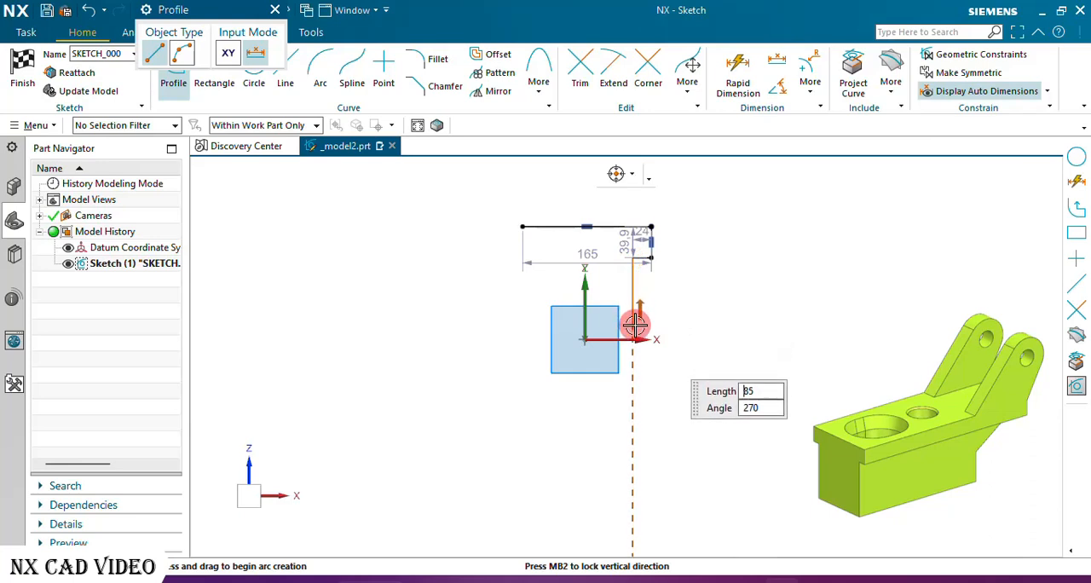
pyautogui.click(633, 328)
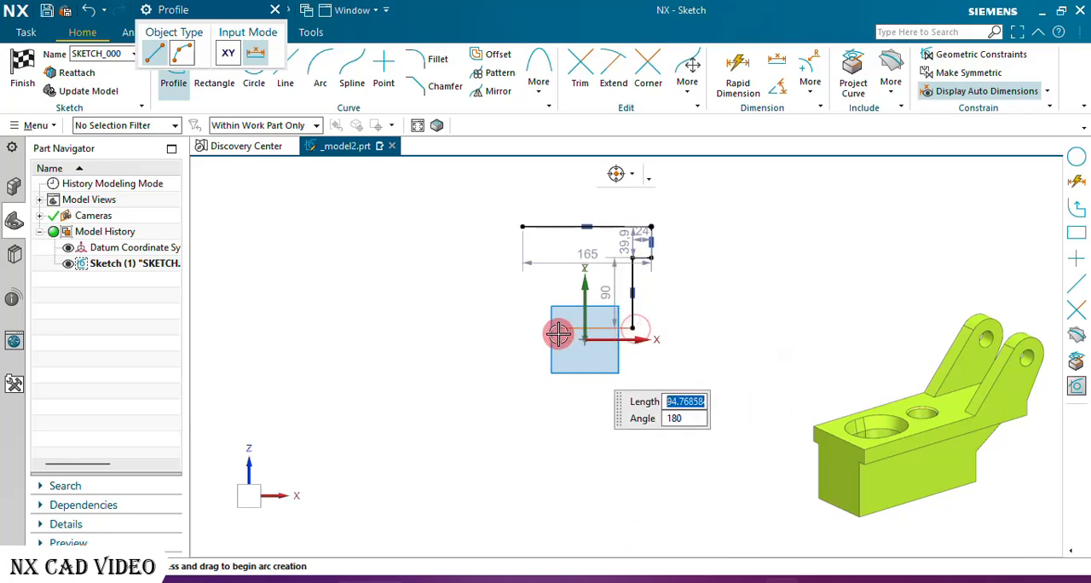
pyautogui.click(558, 332)
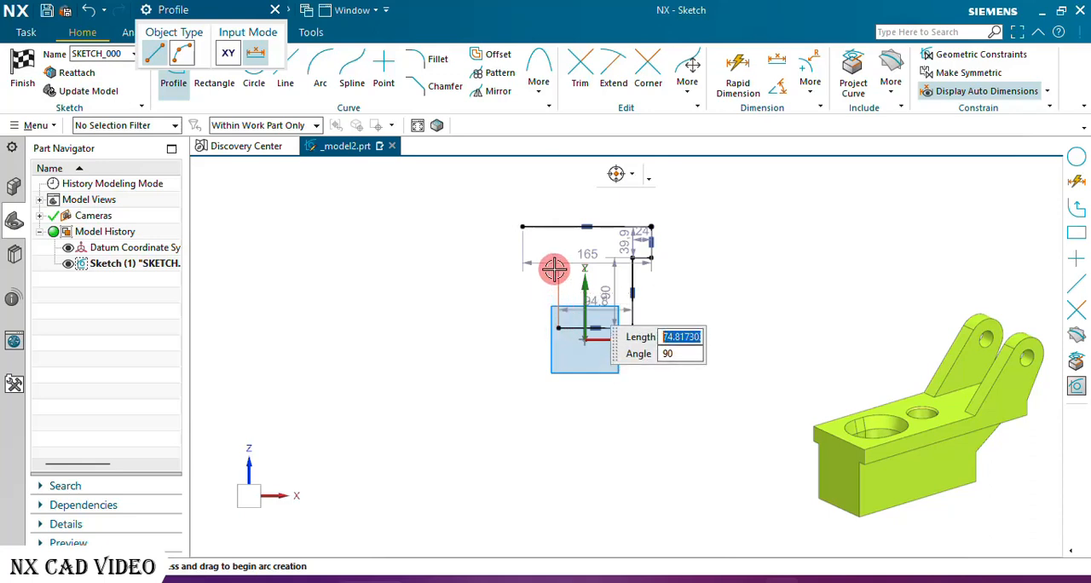
pyautogui.click(557, 258)
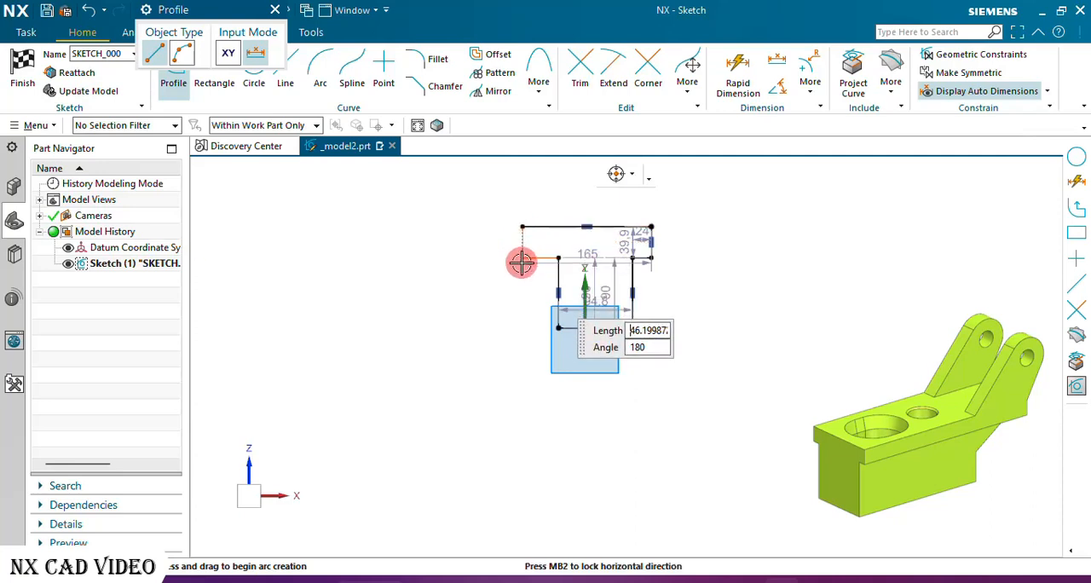
pyautogui.click(522, 259)
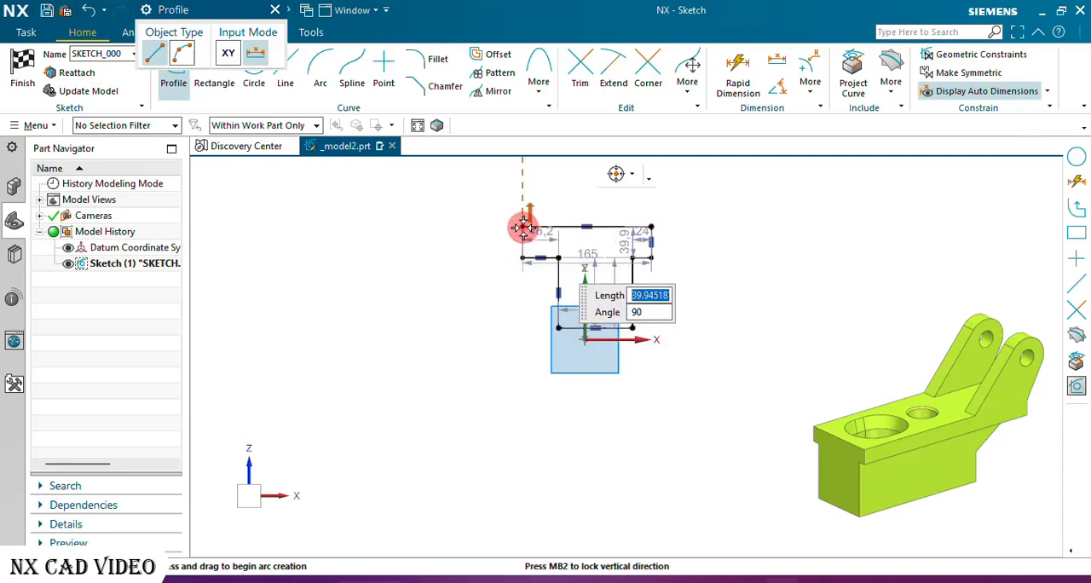
pyautogui.click(521, 228)
pyautogui.click(275, 9)
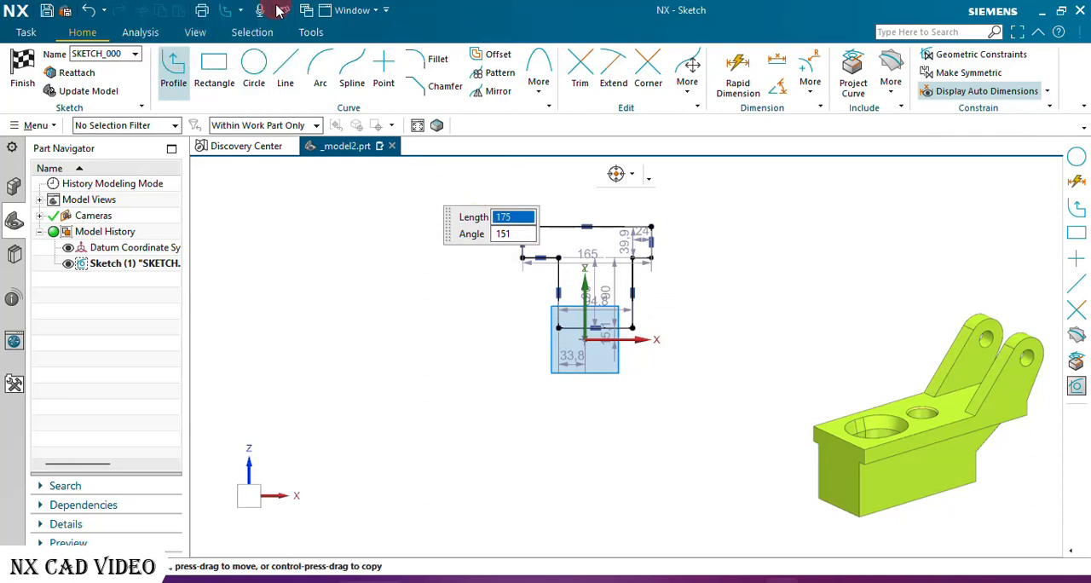
# Apply an equal-length constraint to the two vertical lines of the T profile's stem.
pyautogui.scroll(4, 661, 243)
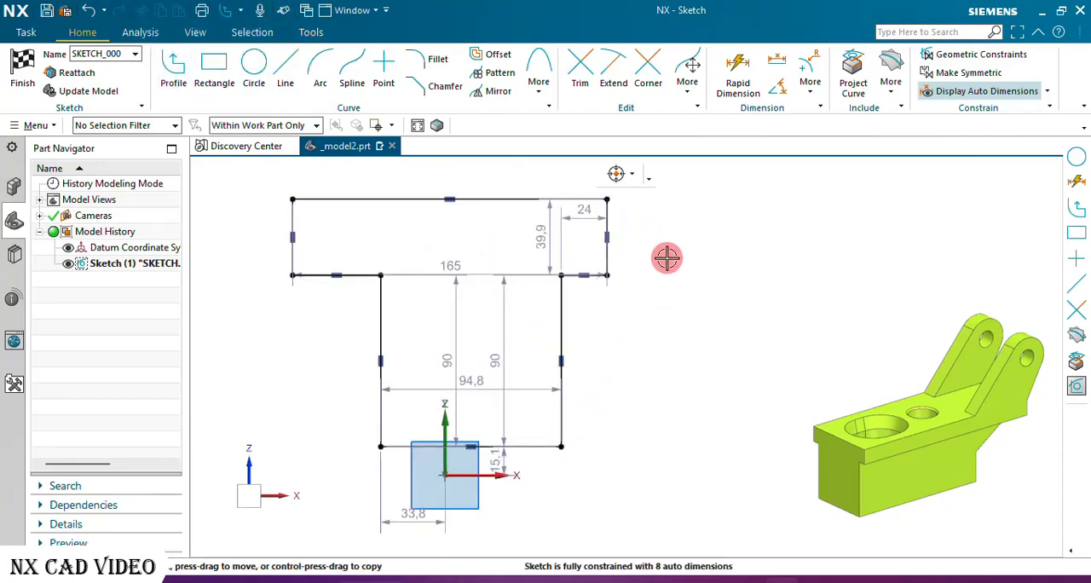
pyautogui.click(568, 311)
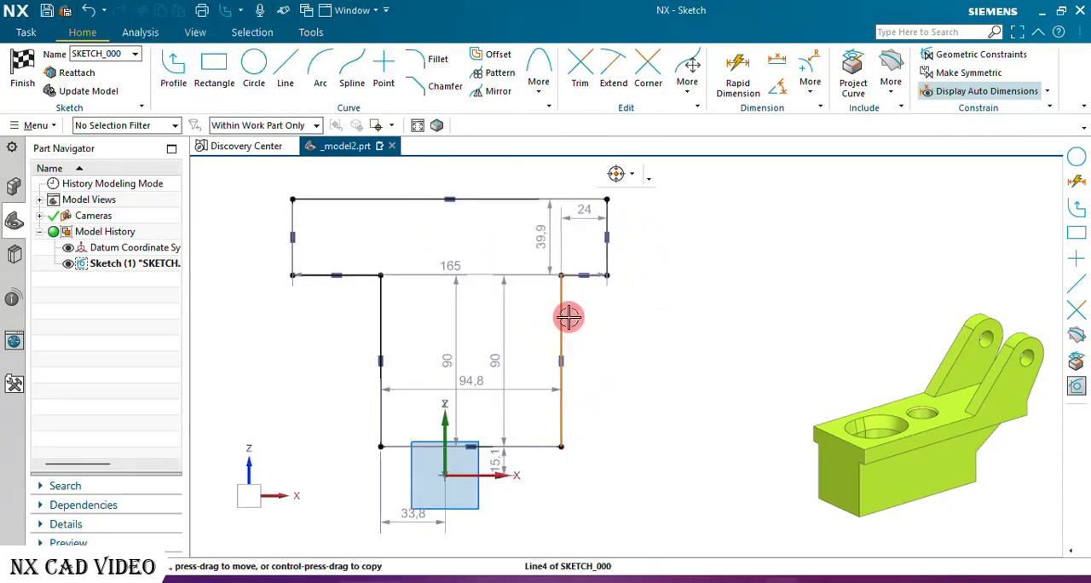
pyautogui.click(387, 308)
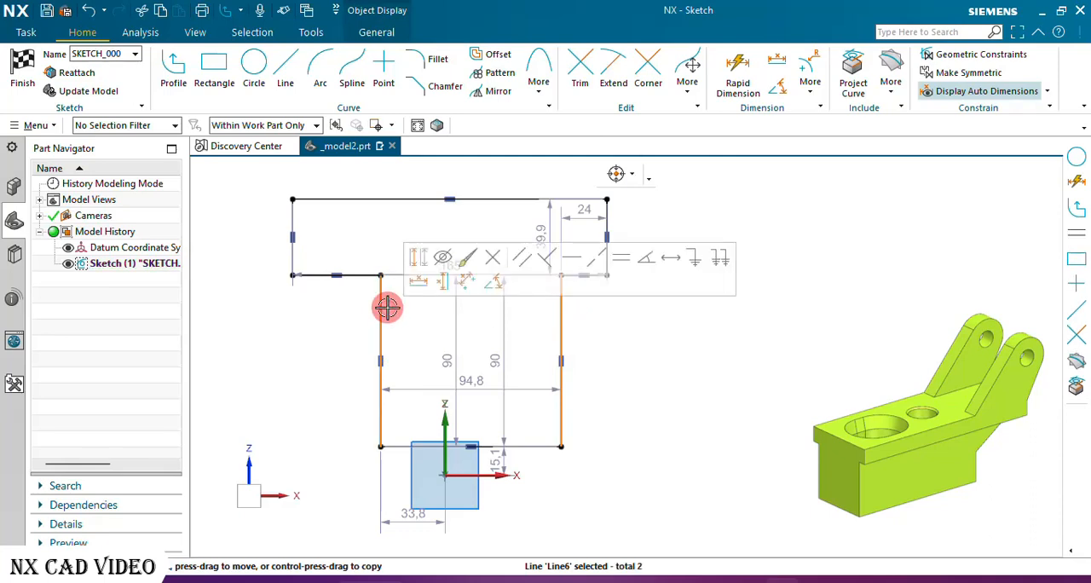
pyautogui.click(621, 264)
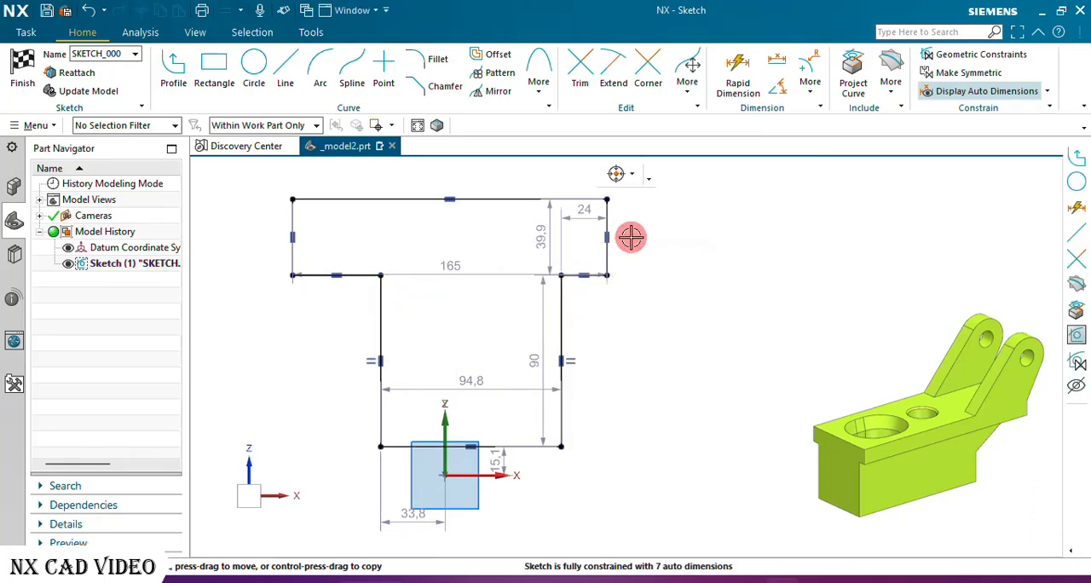
pyautogui.click(612, 214)
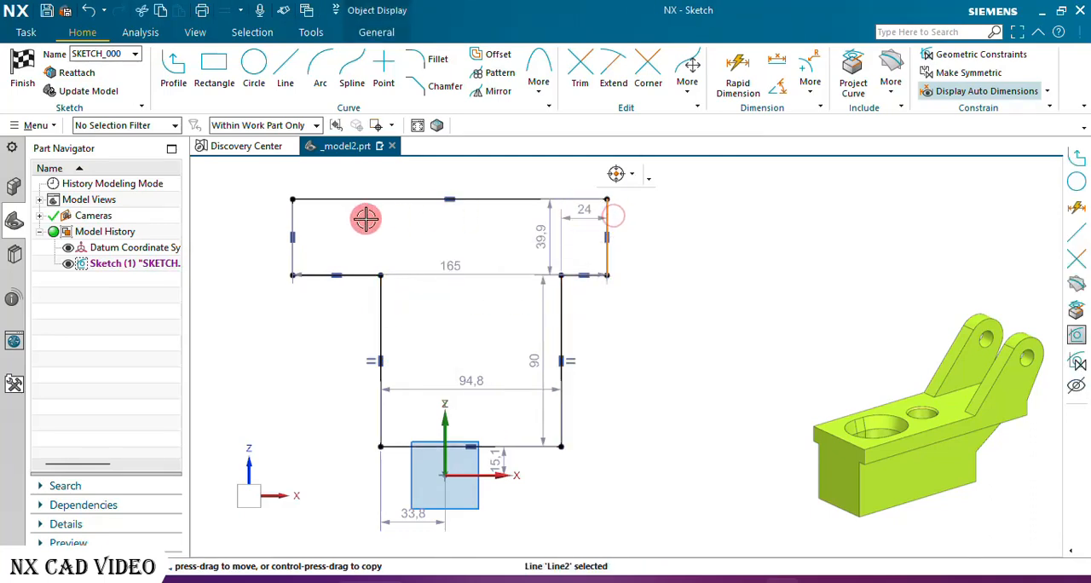
pyautogui.click(299, 220)
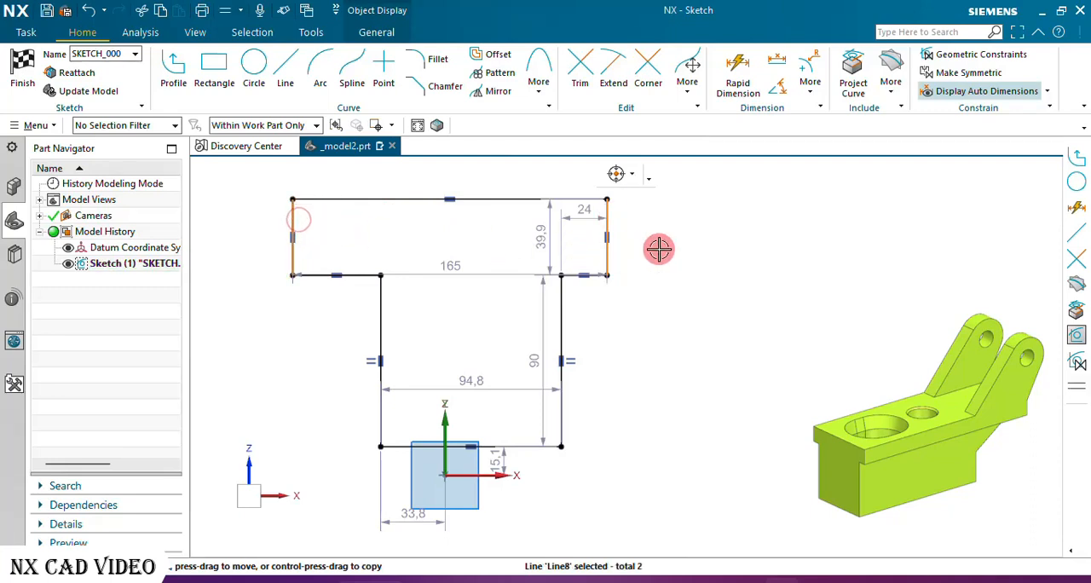
pyautogui.click(694, 298)
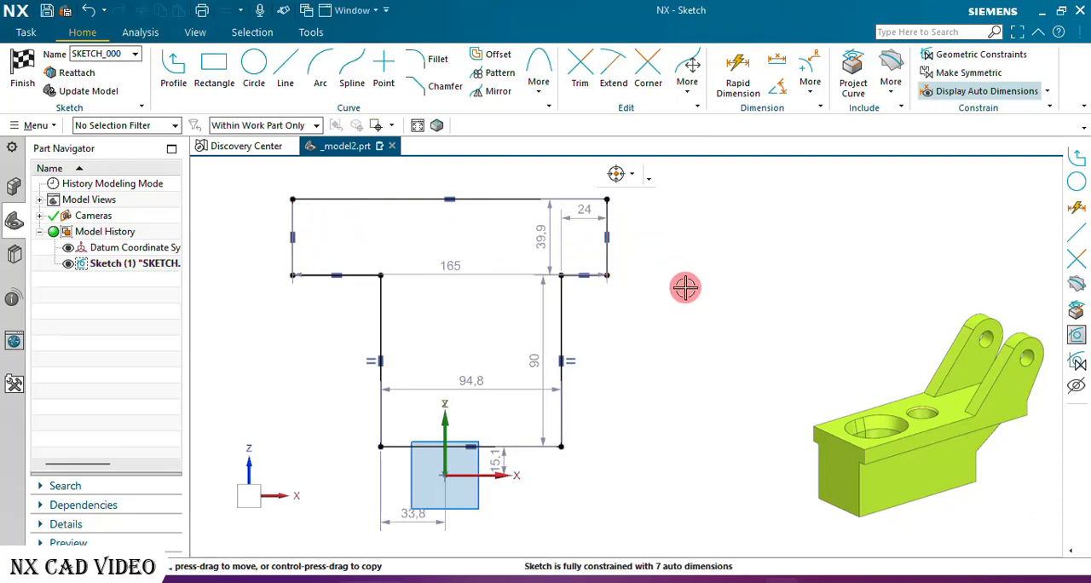
# Apply equal-length constraints to the crossbar's two vertical end lines and to the two horizontal shoulder lines beneath it.
pyautogui.click(612, 215)
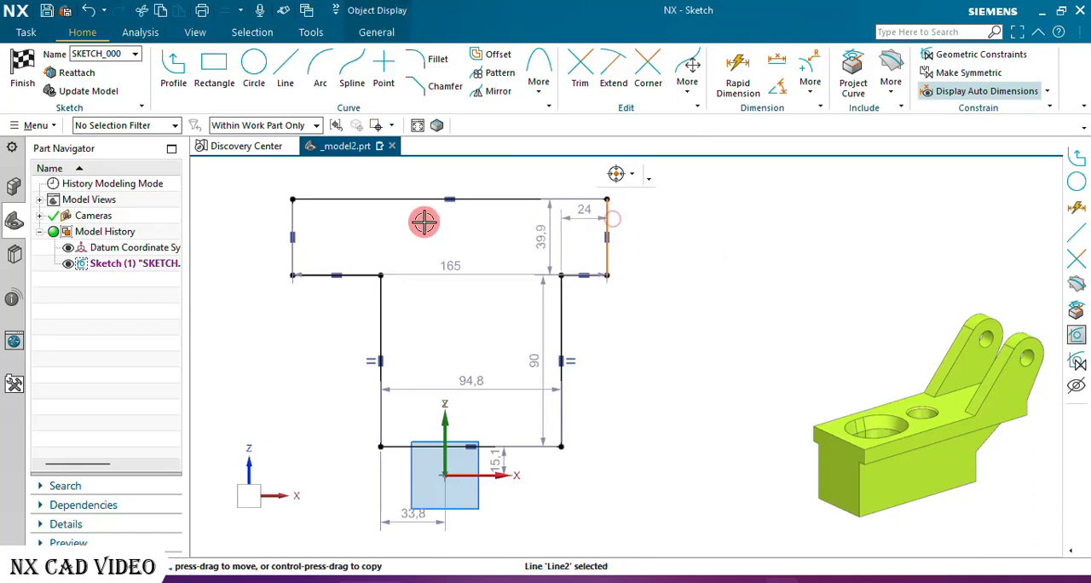
pyautogui.click(296, 217)
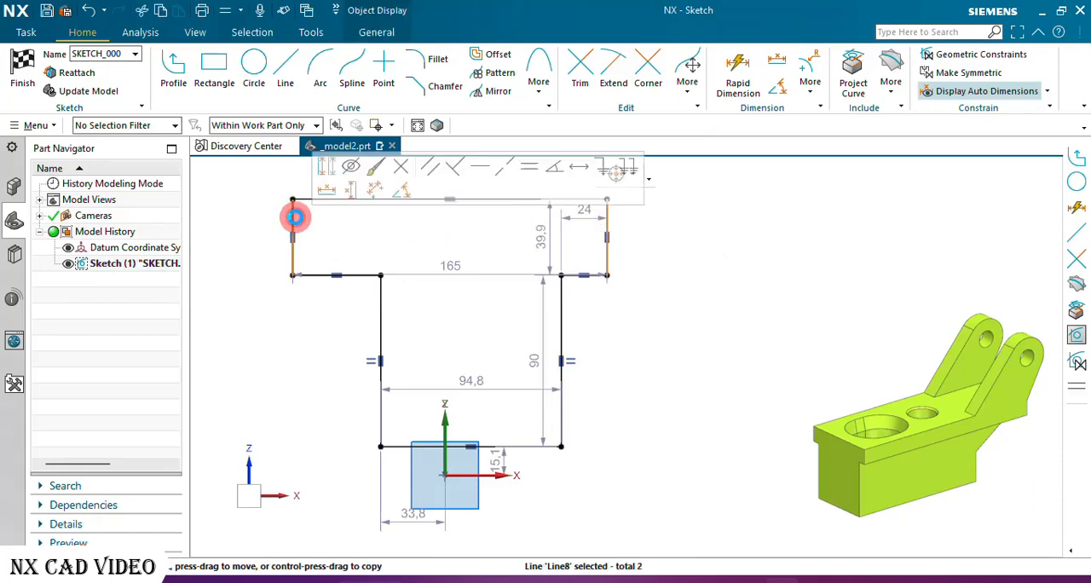
pyautogui.click(526, 177)
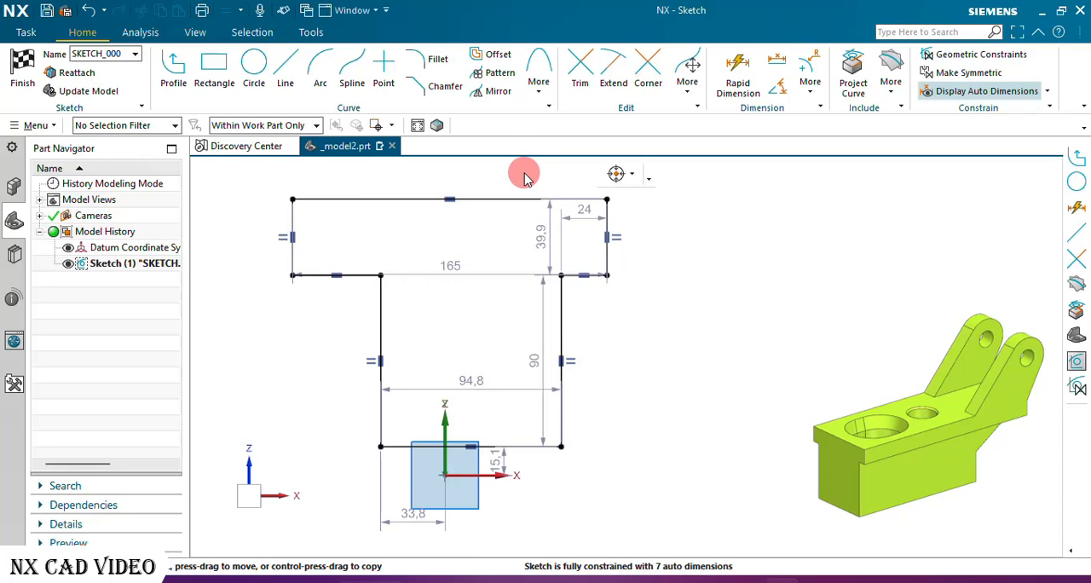
pyautogui.click(363, 278)
pyautogui.scroll(5, 582, 282)
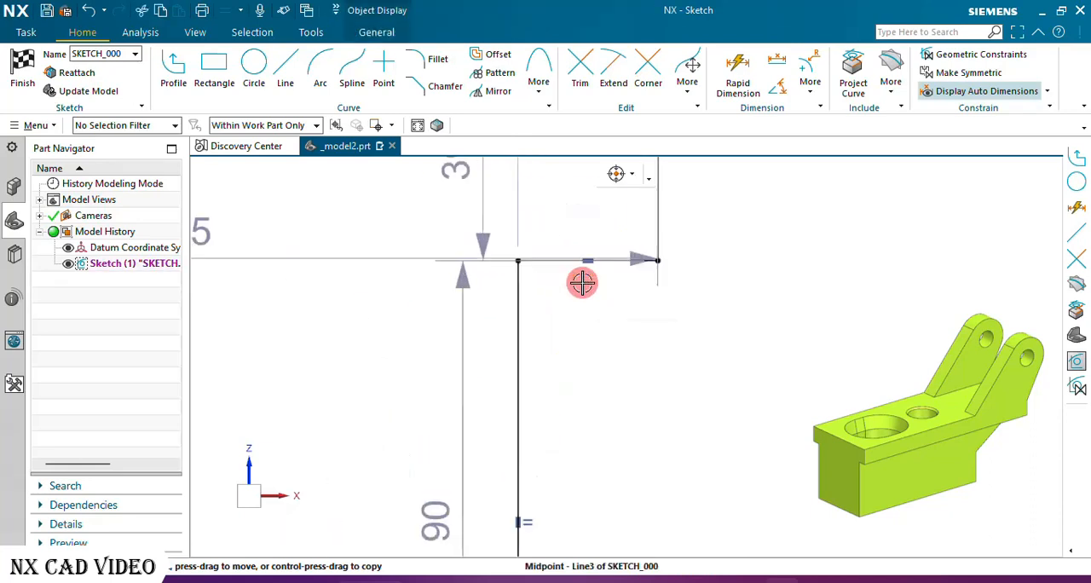
pyautogui.click(555, 259)
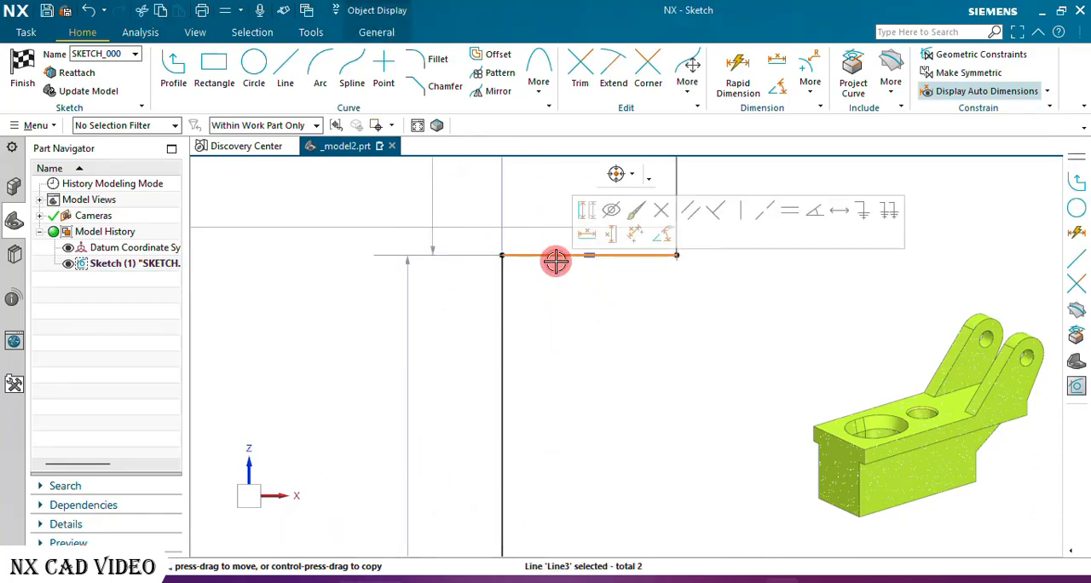
pyautogui.click(791, 215)
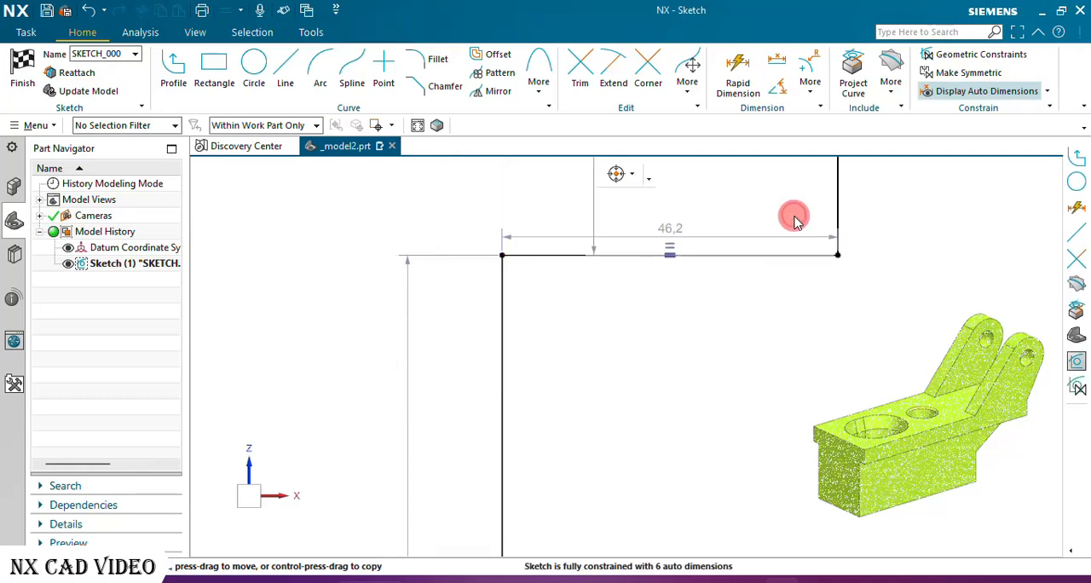
# Constrain the midpoint of the stem's bottom line with Point on Curve to the sketch's vertical axis and to its horizontal axis.
pyautogui.scroll(-2, 748, 338)
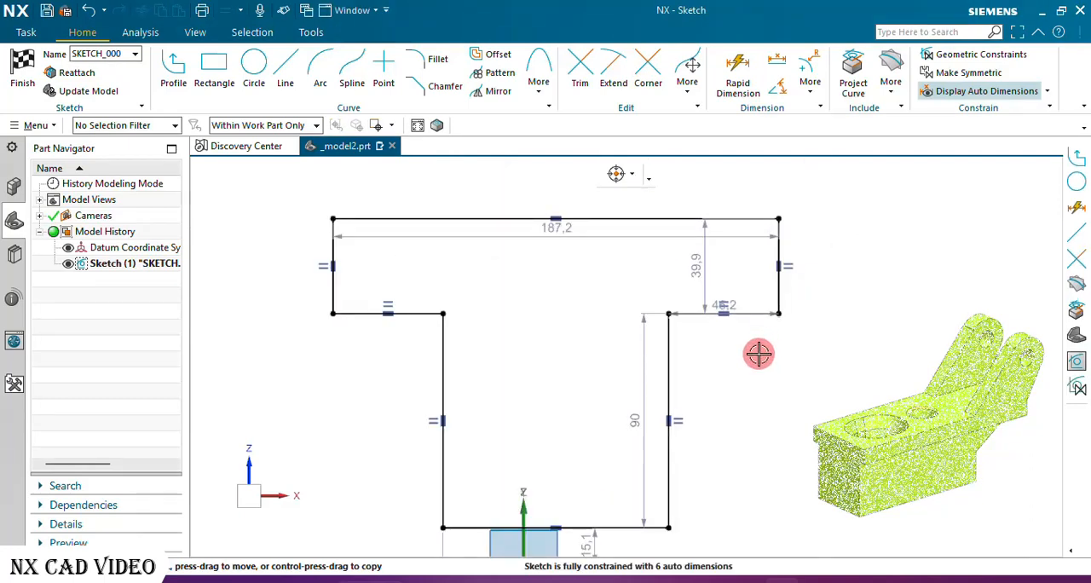
pyautogui.scroll(3, 585, 469)
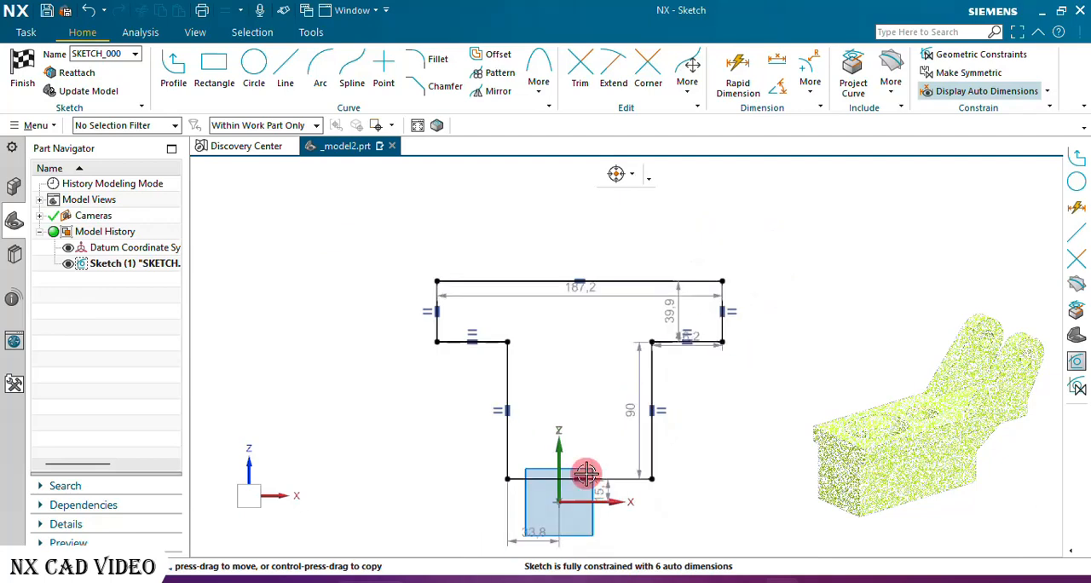
pyautogui.click(589, 438)
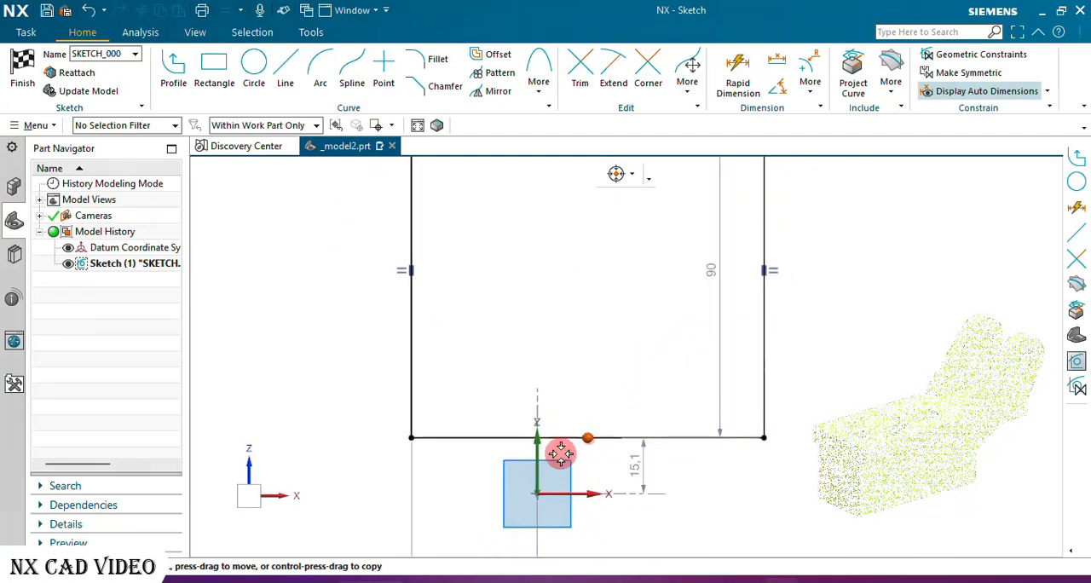
pyautogui.click(537, 450)
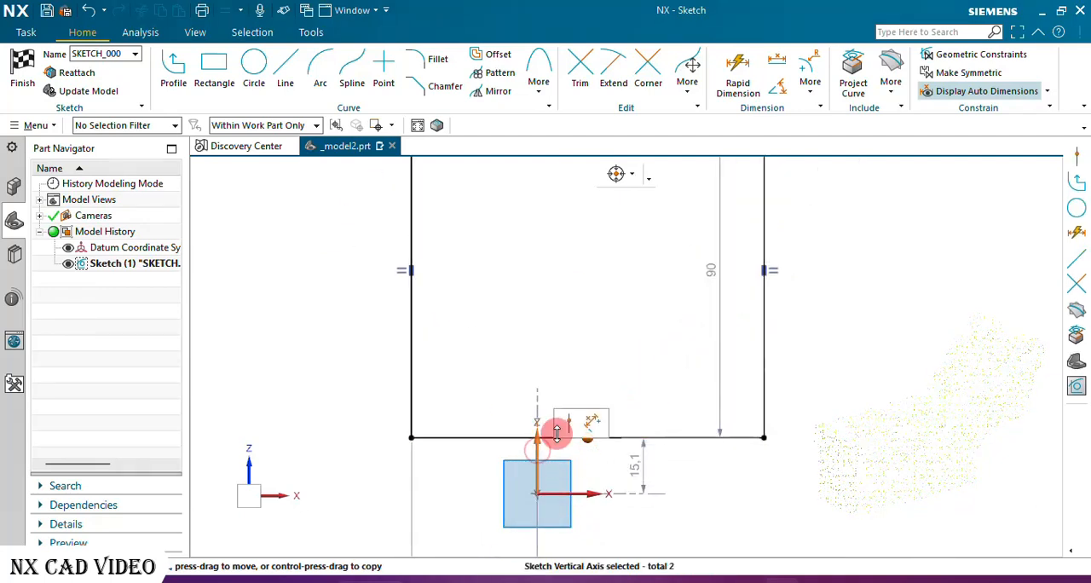
pyautogui.click(570, 423)
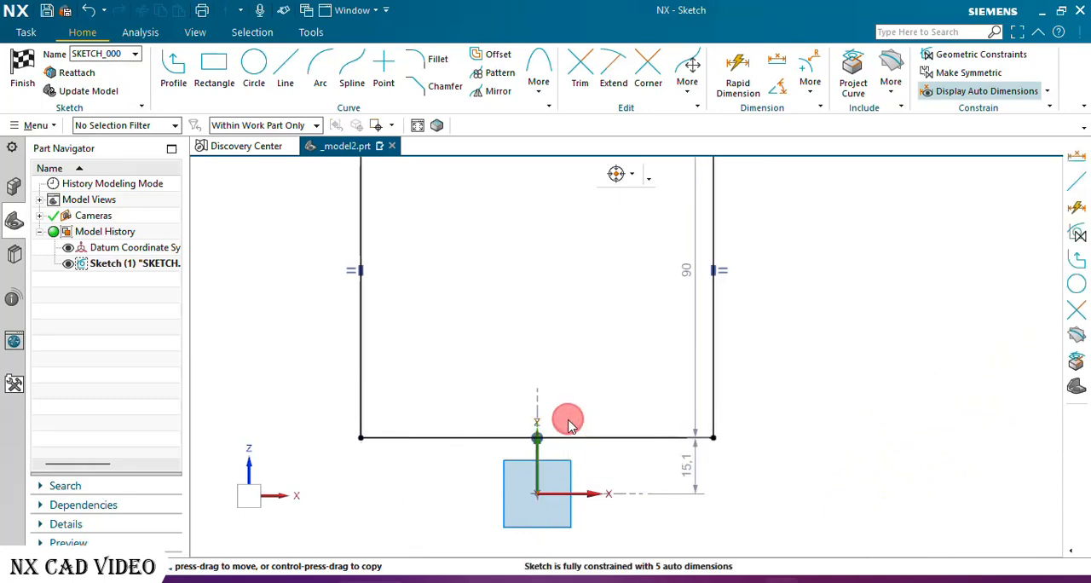
pyautogui.click(541, 440)
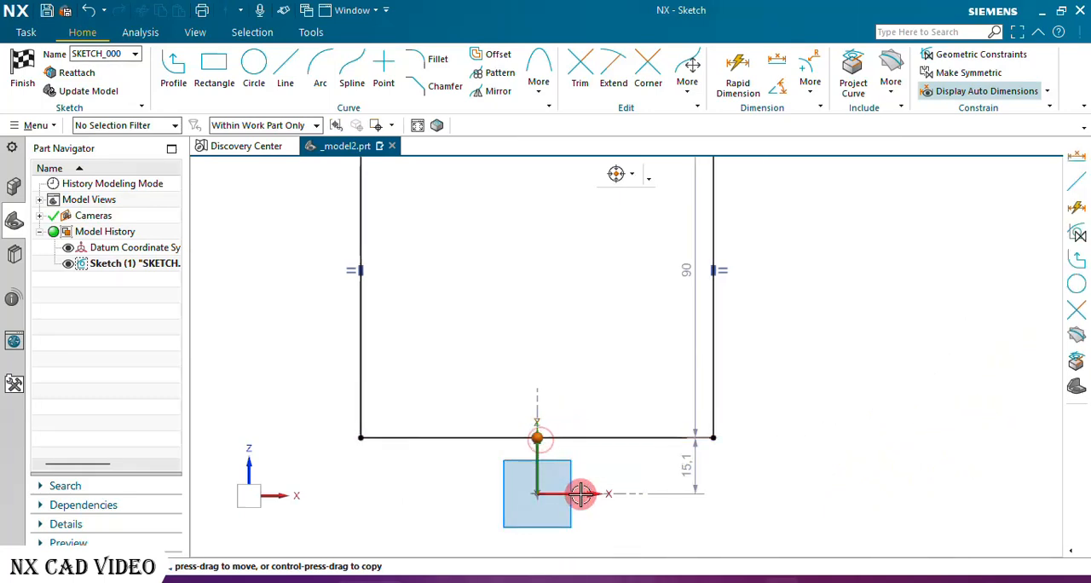
pyautogui.click(581, 493)
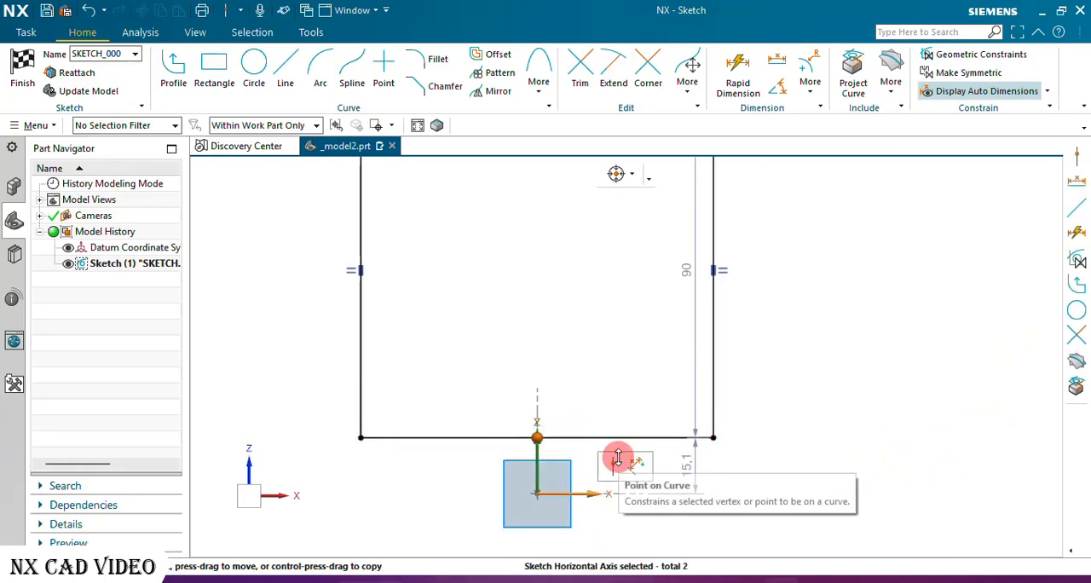
pyautogui.click(616, 466)
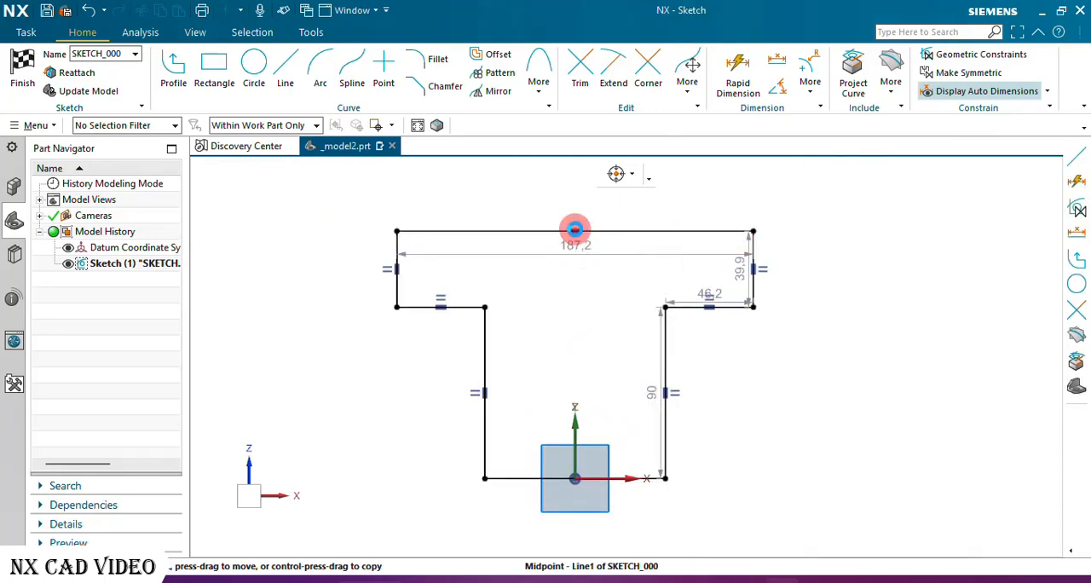
# Constrain the midpoint of the crossbar's top line to lie on the sketch's vertical axis.
pyautogui.click(574, 230)
pyautogui.click(574, 425)
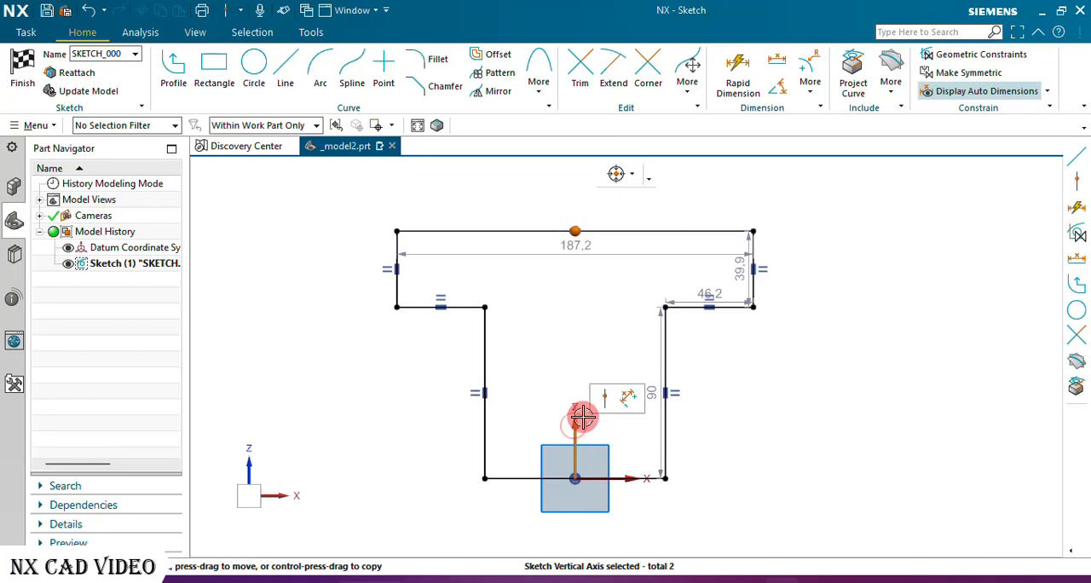
pyautogui.click(604, 396)
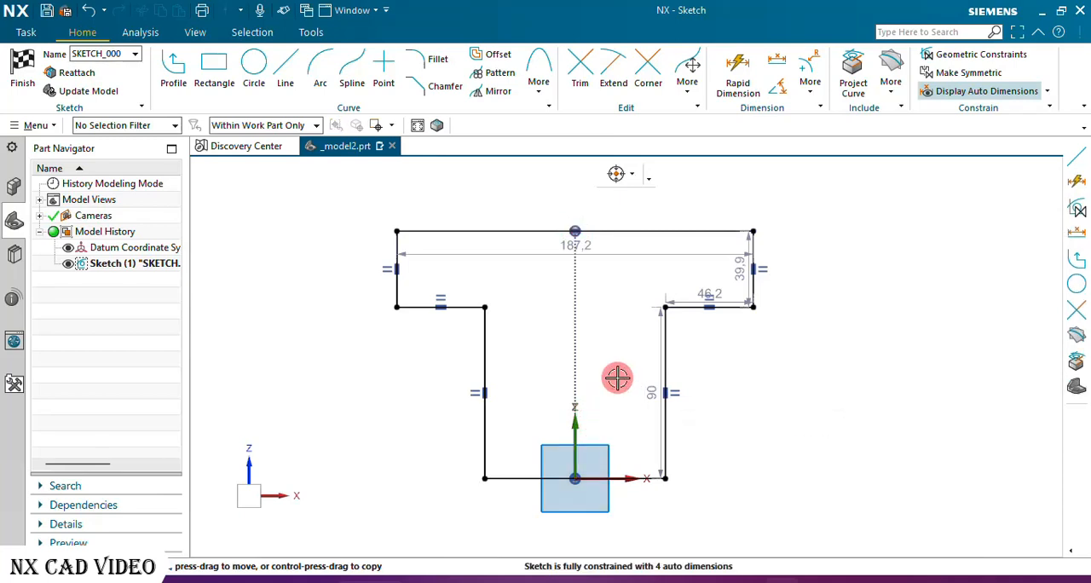
# Dimension the stem's bottom line with Rapid Dimension and set its length to 24 mm.
pyautogui.moveTo(623, 252); pyautogui.dragTo(615, 207)
pyautogui.scroll(-3, 558, 410)
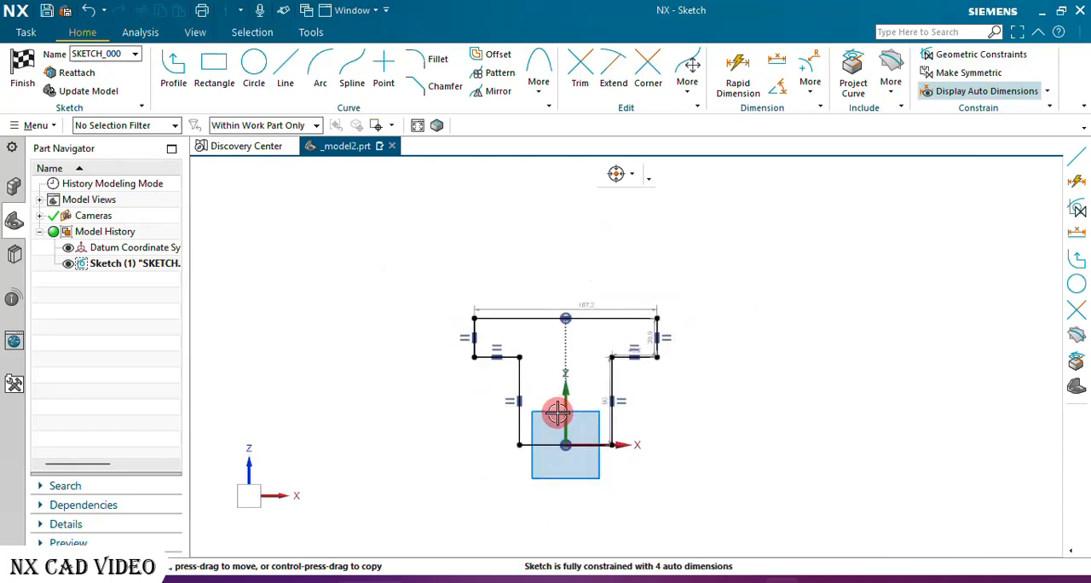
pyautogui.scroll(2, 552, 416)
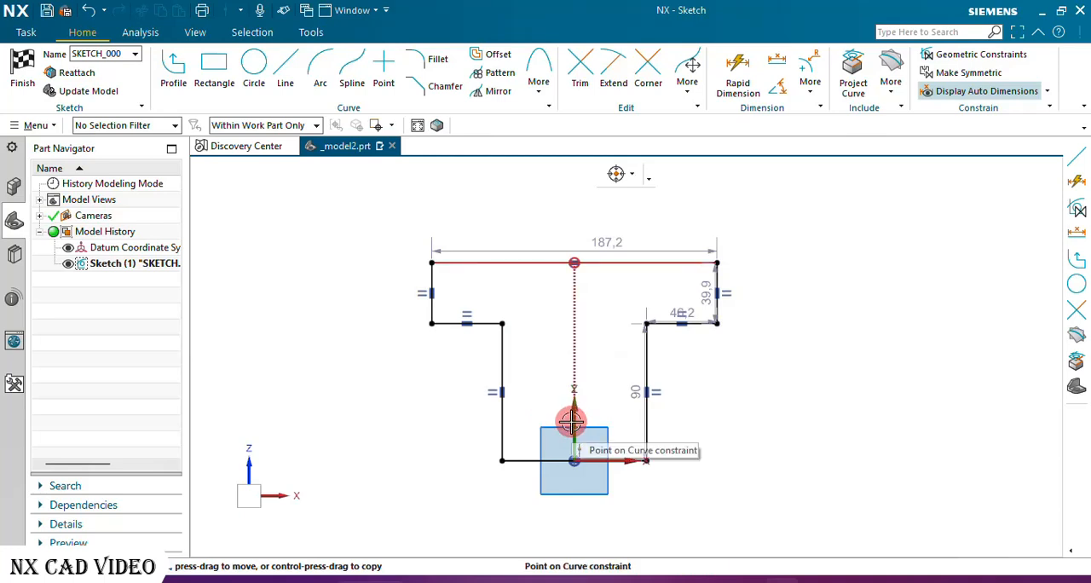
pyautogui.click(738, 68)
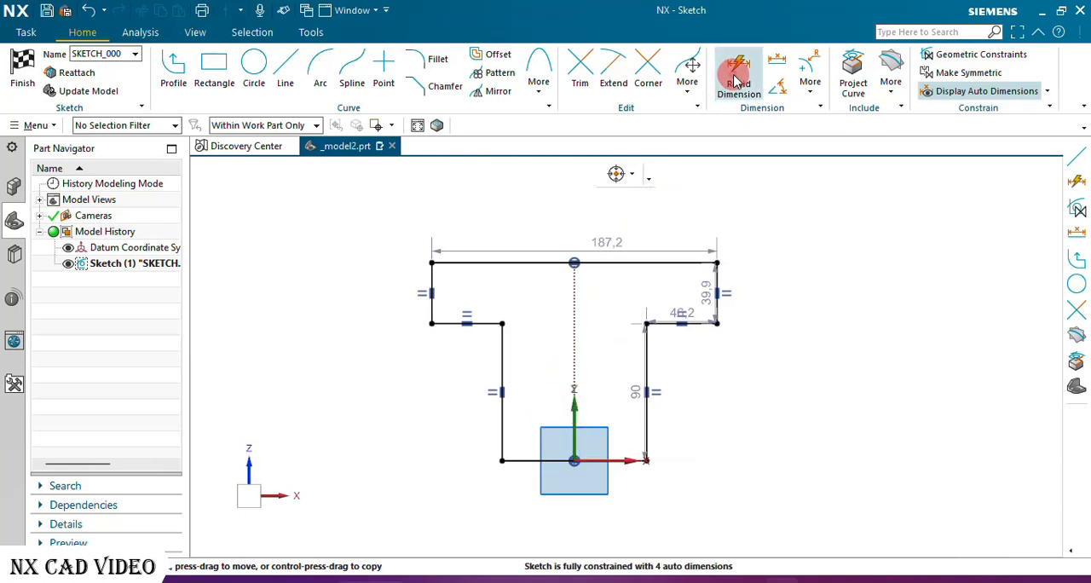
pyautogui.click(623, 462)
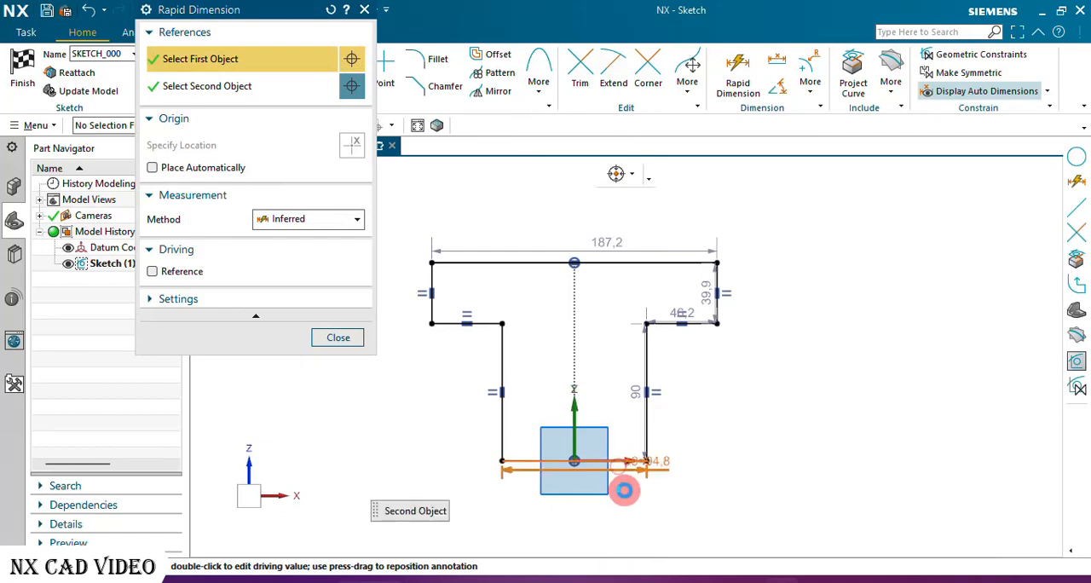
pyautogui.click(582, 514)
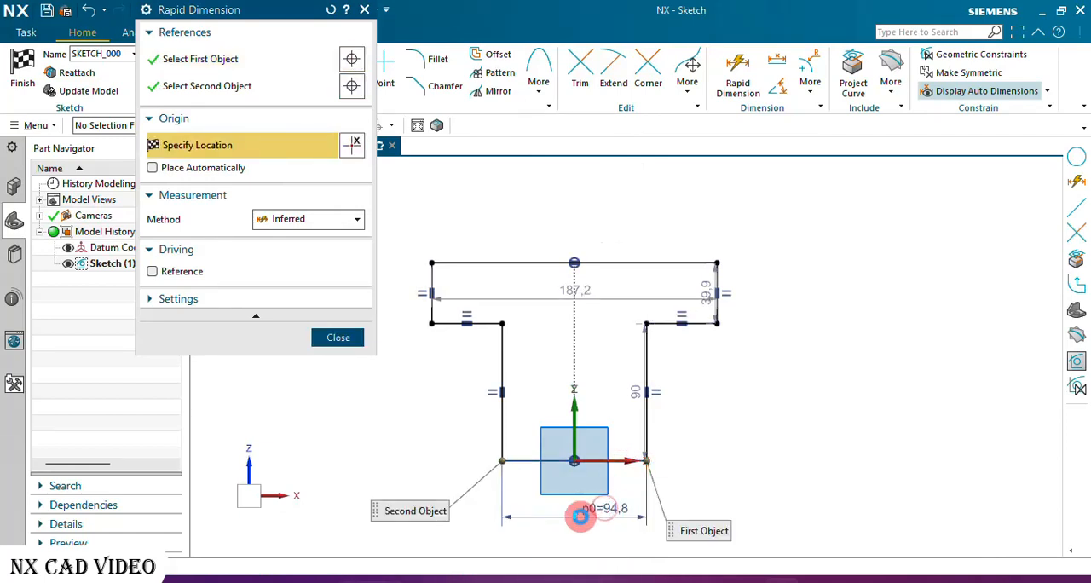
pyautogui.write('24')
pyautogui.press('Return')
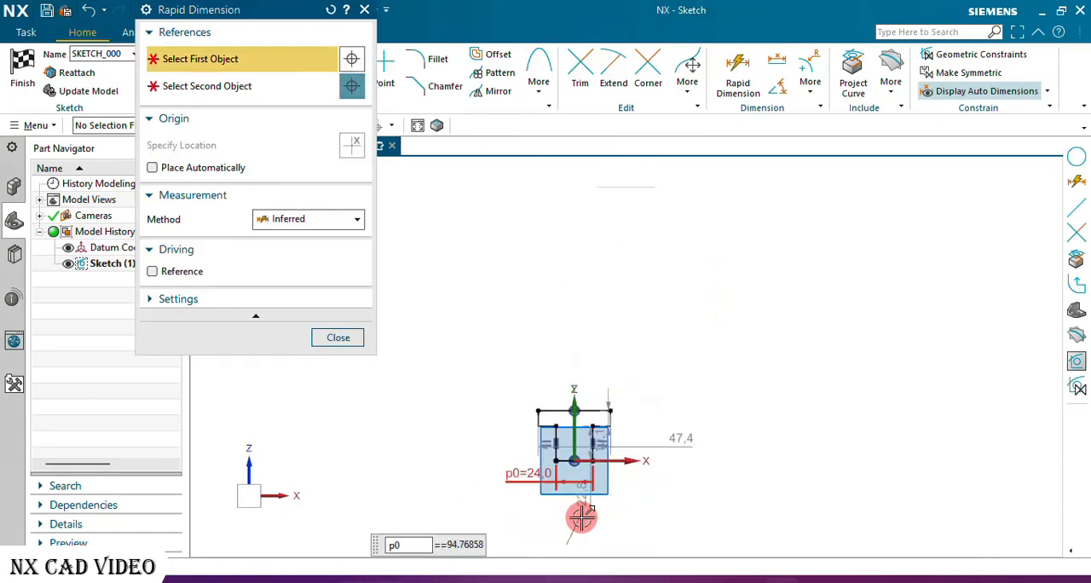
pyautogui.click(345, 335)
# Reposition the stem's width dimension centrally beneath the profile and its height dimension outside the stem on the positive X side.
pyautogui.scroll(4, 570, 453)
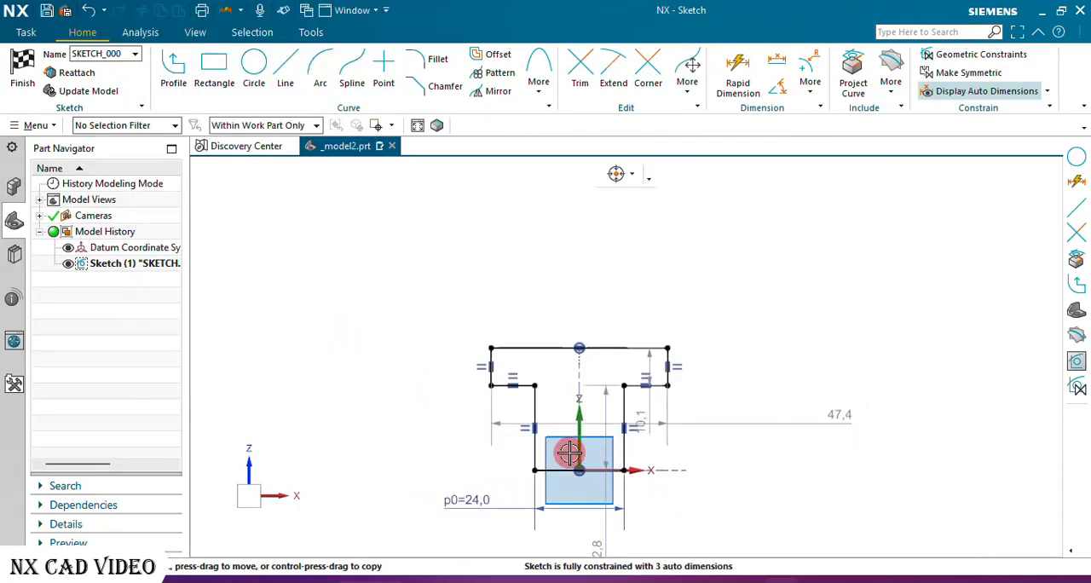
pyautogui.scroll(3, 569, 453)
pyautogui.scroll(-2, 521, 272)
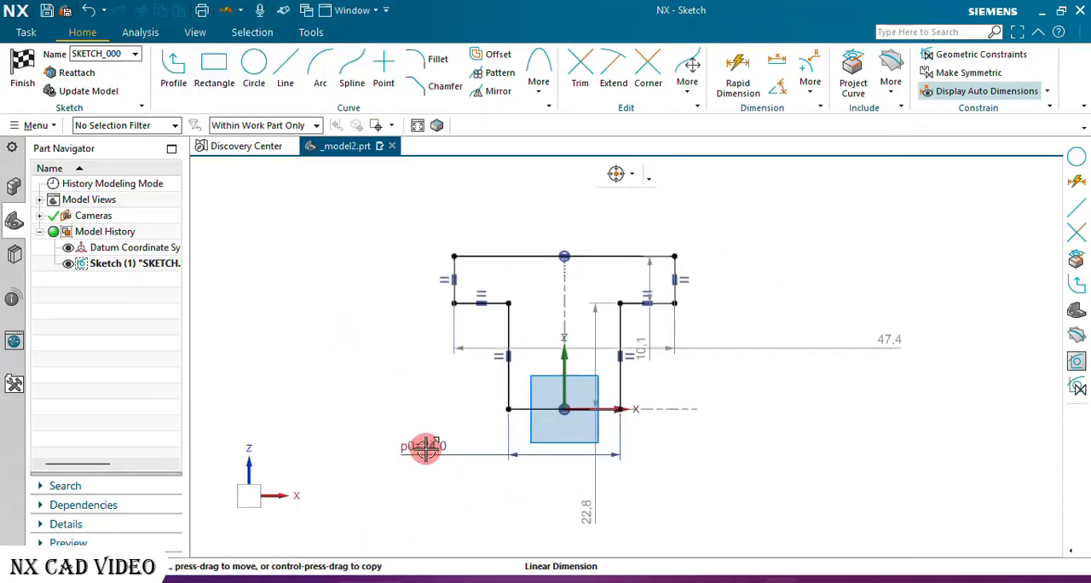
pyautogui.moveTo(424, 447); pyautogui.dragTo(551, 456)
pyautogui.moveTo(587, 505); pyautogui.dragTo(699, 373)
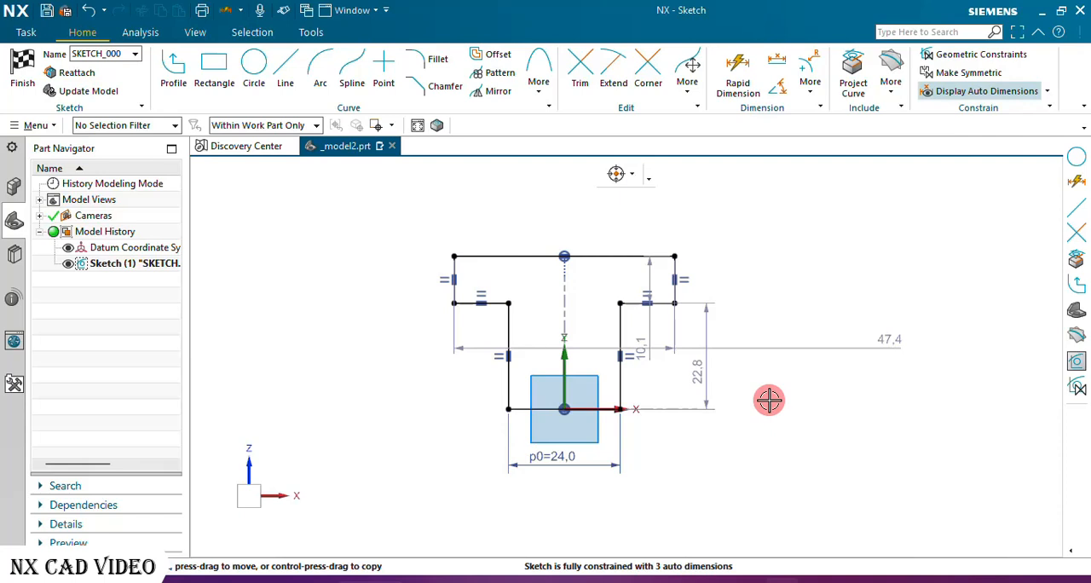
# Set the stem's height dimension to 22 mm, keeping the expression and adjusting the geometry.
pyautogui.doubleClick(699, 371)
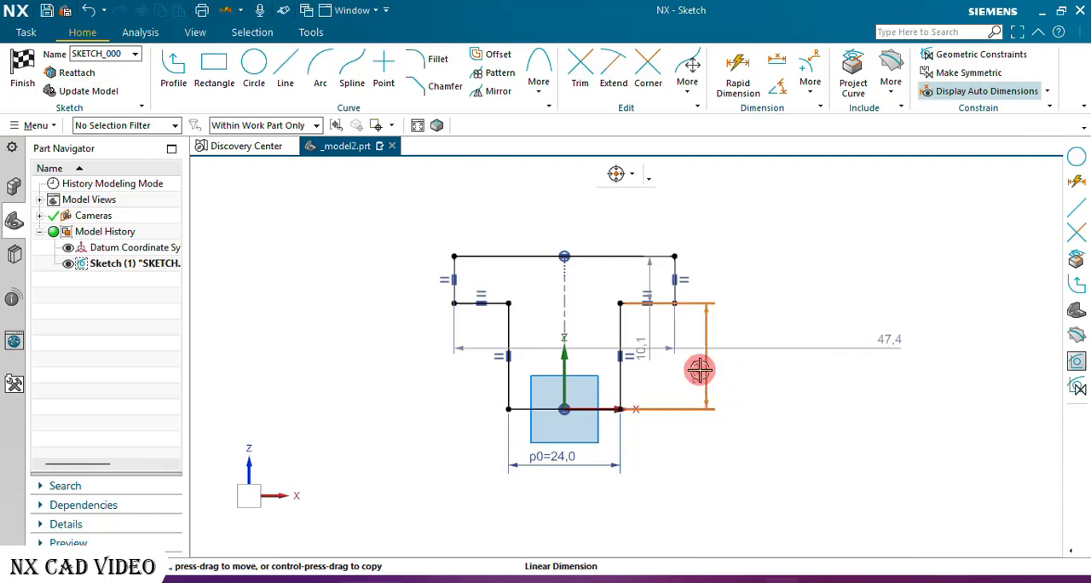
pyautogui.write('22')
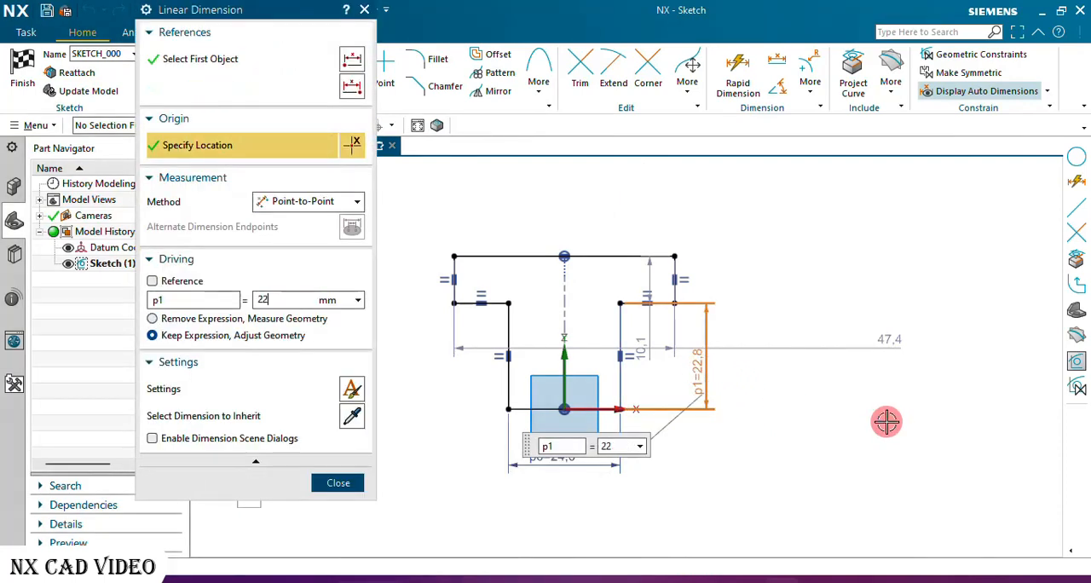
pyautogui.press('Return')
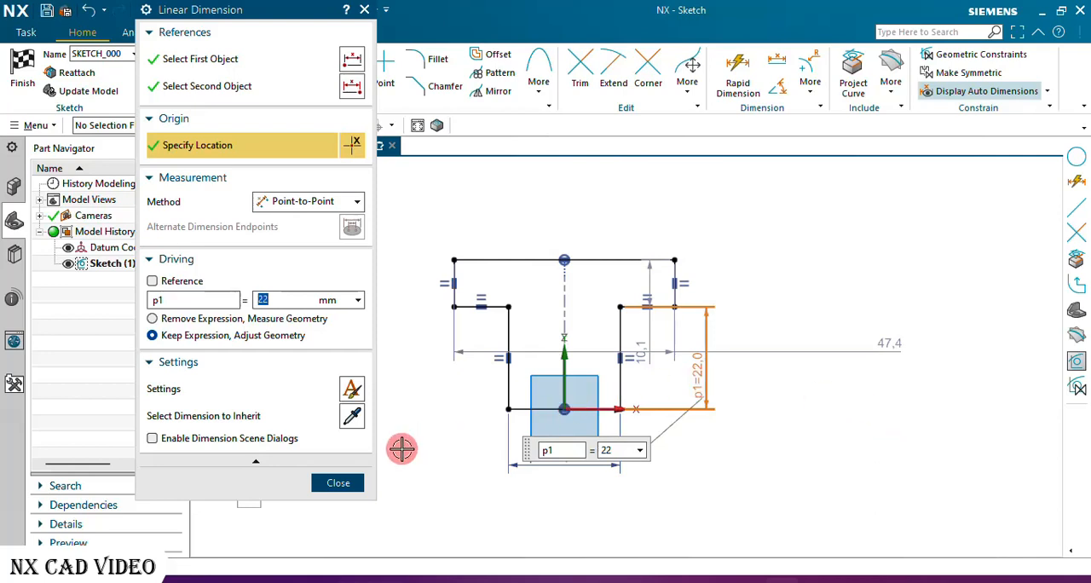
pyautogui.click(352, 480)
# Dimension the crossbar's top line with Rapid Dimension, place it above the profile and set its length to 30 mm.
pyautogui.scroll(1, 586, 224)
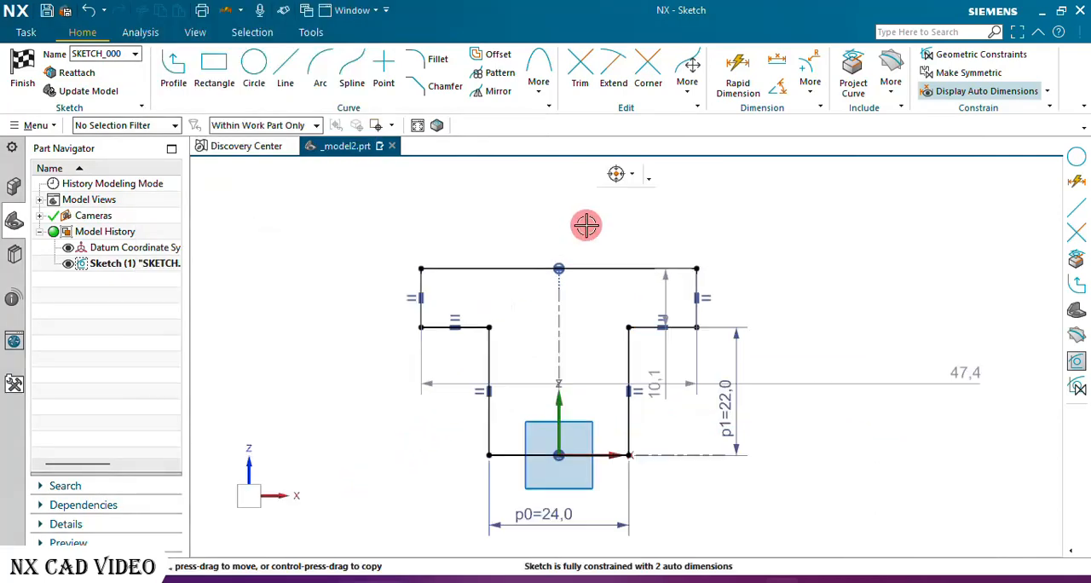
pyautogui.scroll(2, 586, 225)
pyautogui.scroll(-2, 502, 254)
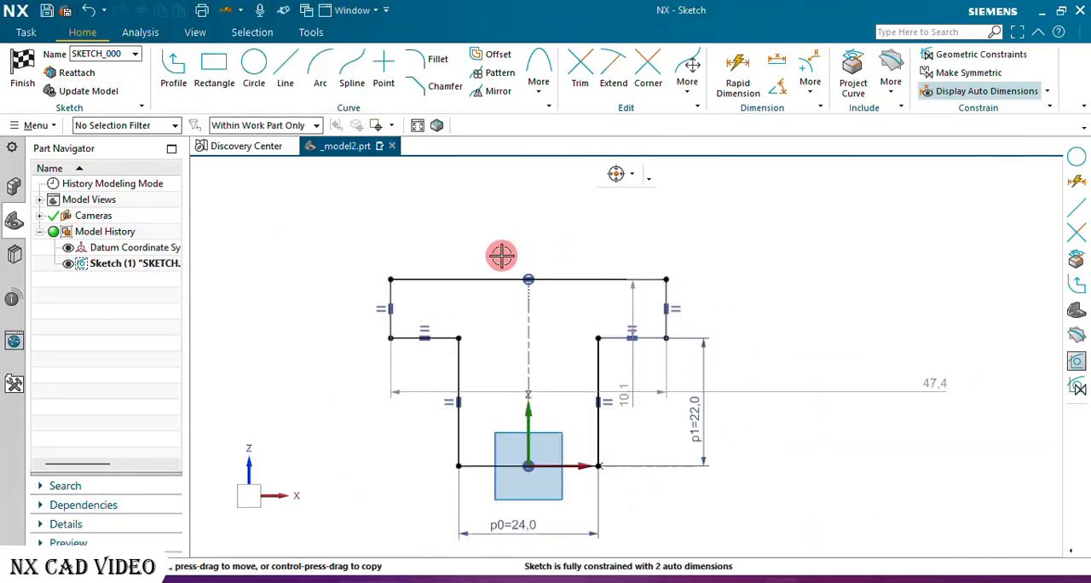
pyautogui.click(734, 75)
pyautogui.click(603, 279)
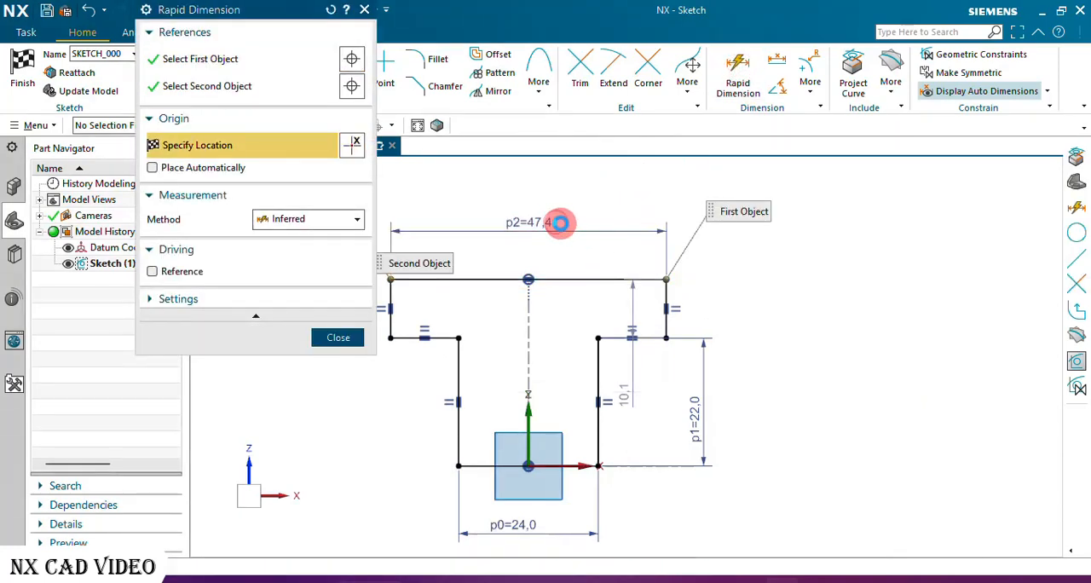
pyautogui.click(558, 223)
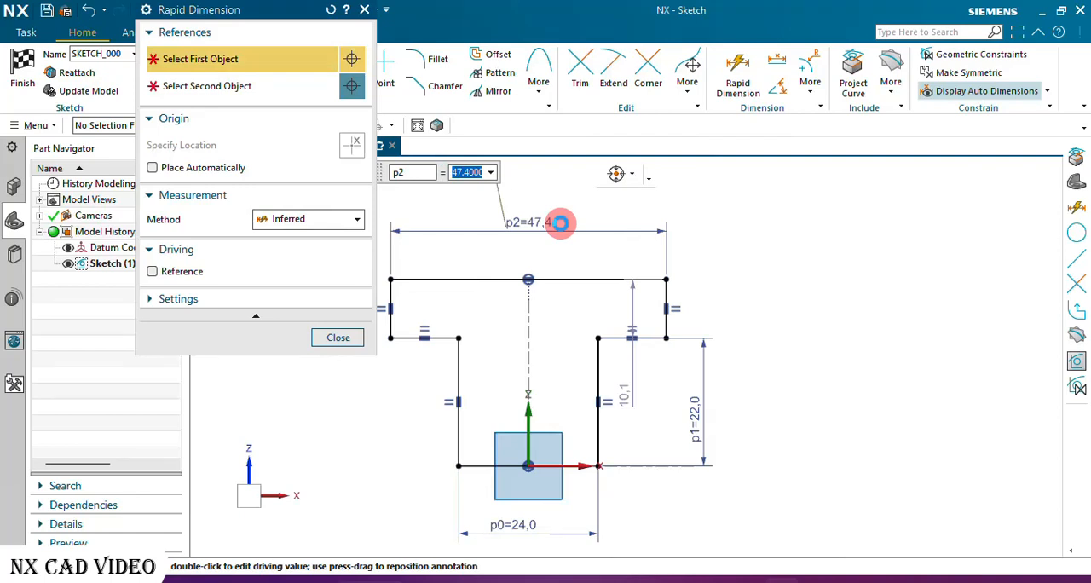
pyautogui.write('30')
pyautogui.press('Return')
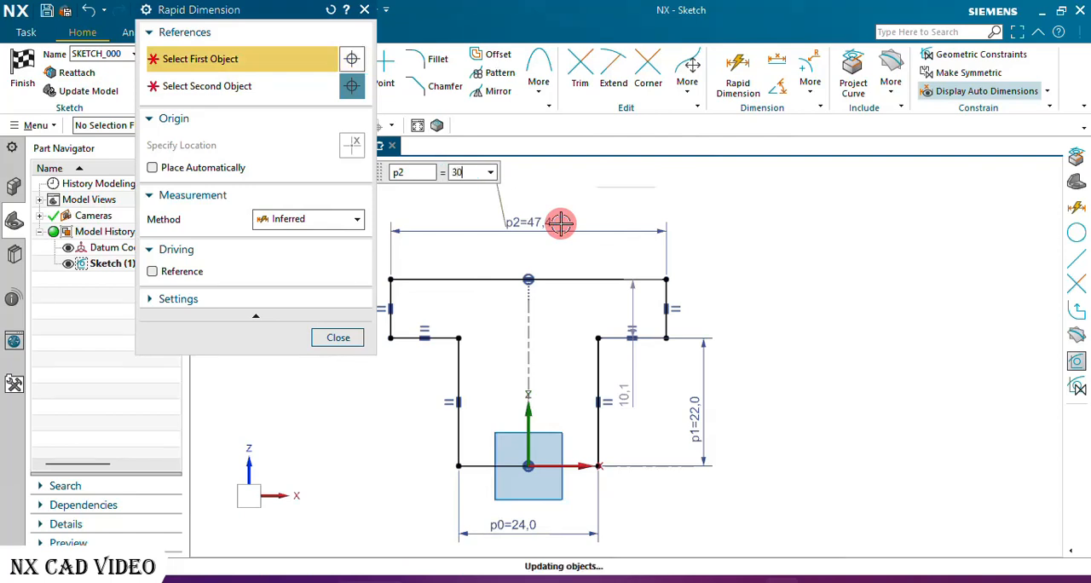
pyautogui.click(339, 338)
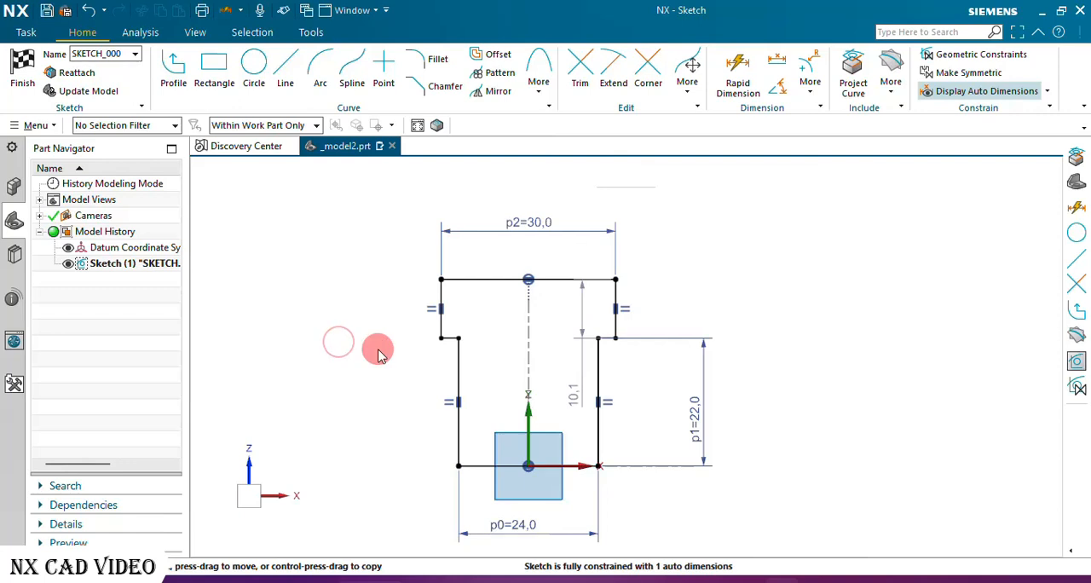
# Dimension the overall height from the crossbar's top-left corner to the stem's bottom line and set it to 28 mm.
pyautogui.click(740, 85)
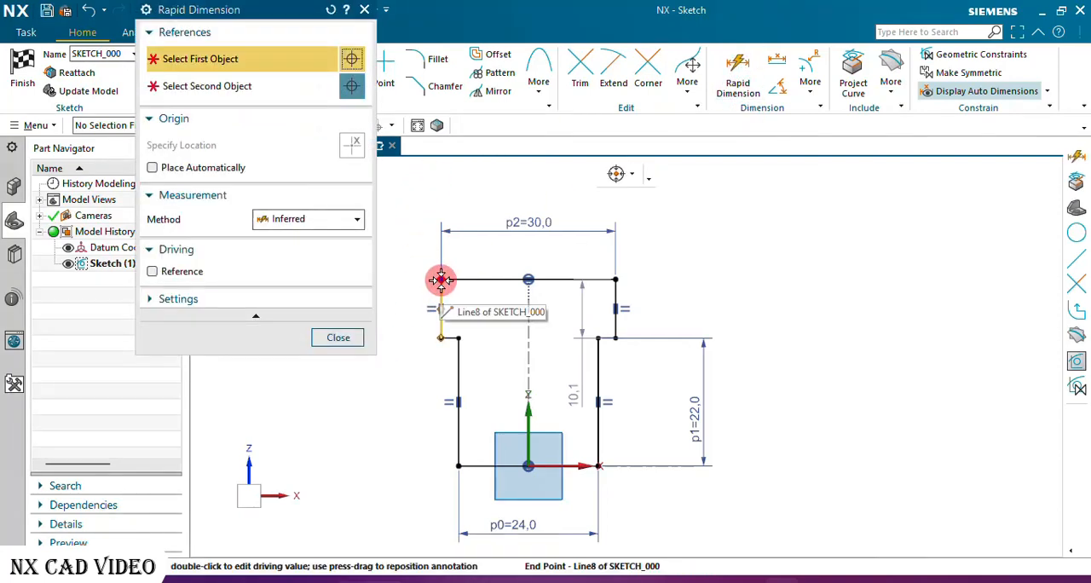
pyautogui.click(441, 280)
pyautogui.click(448, 467)
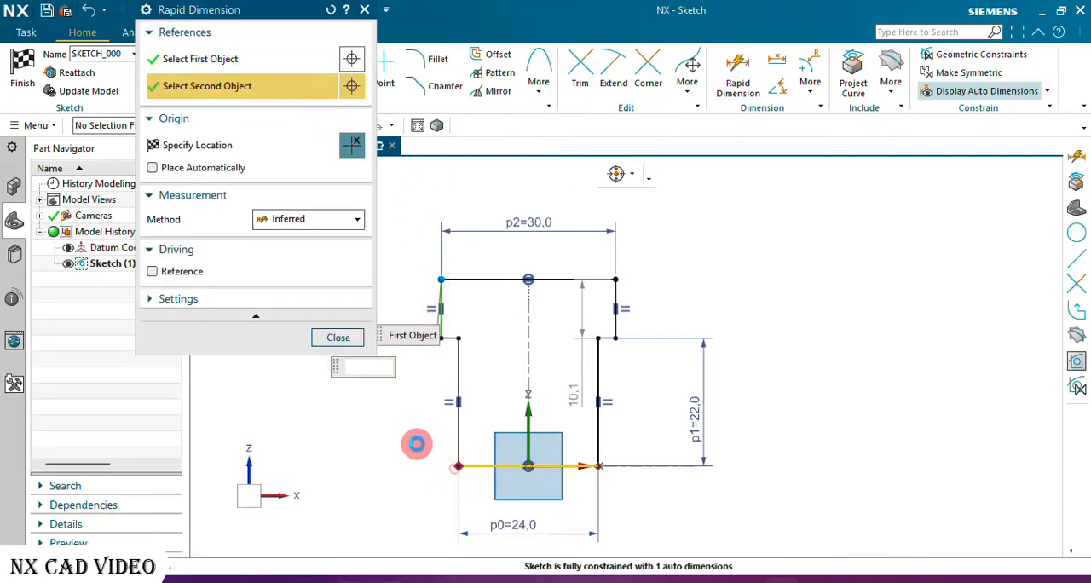
pyautogui.click(354, 419)
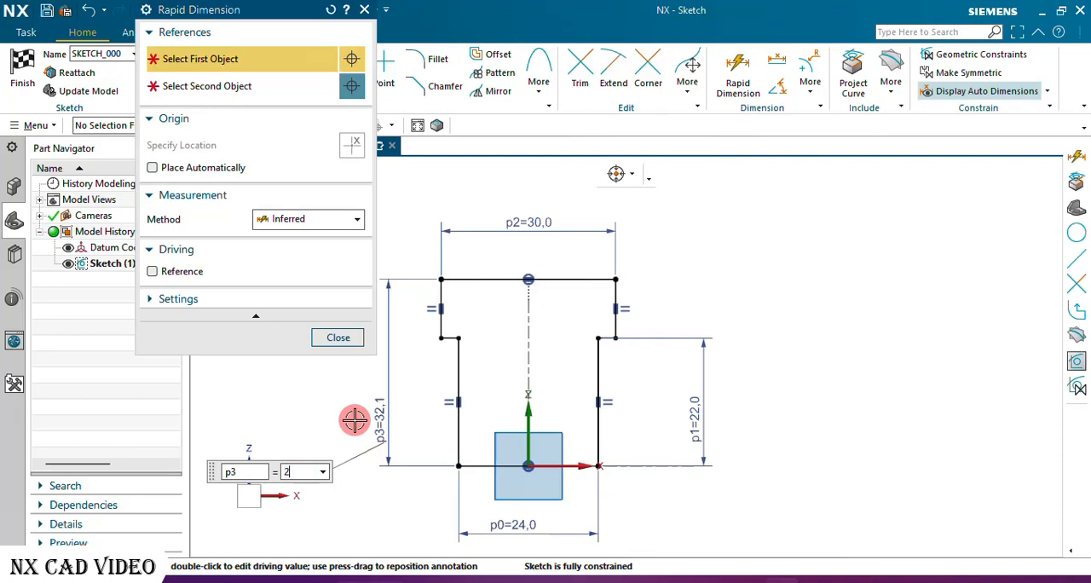
pyautogui.write('28')
pyautogui.press('Return')
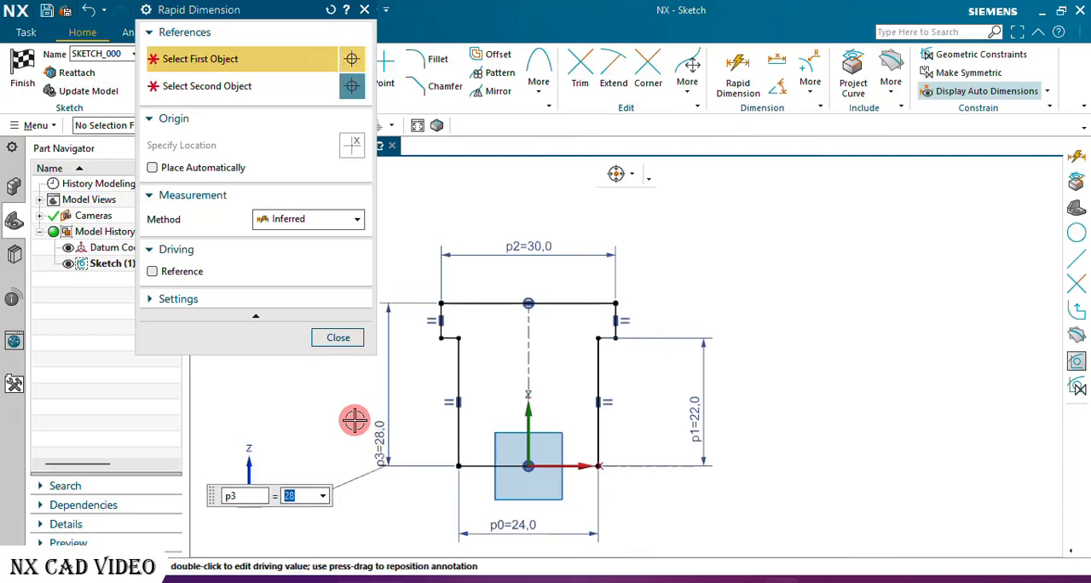
pyautogui.click(332, 341)
# Move the stem's width and height dimensions closer to the profile.
pyautogui.scroll(3, 514, 349)
pyautogui.scroll(-3, 516, 350)
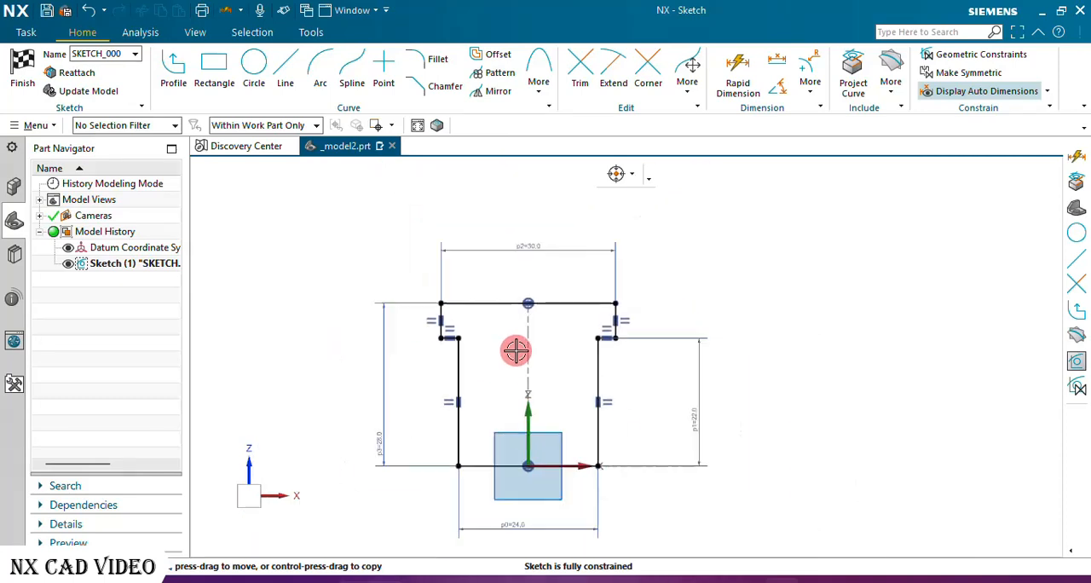
pyautogui.moveTo(555, 532); pyautogui.dragTo(551, 494)
pyautogui.moveTo(698, 432); pyautogui.dragTo(635, 416)
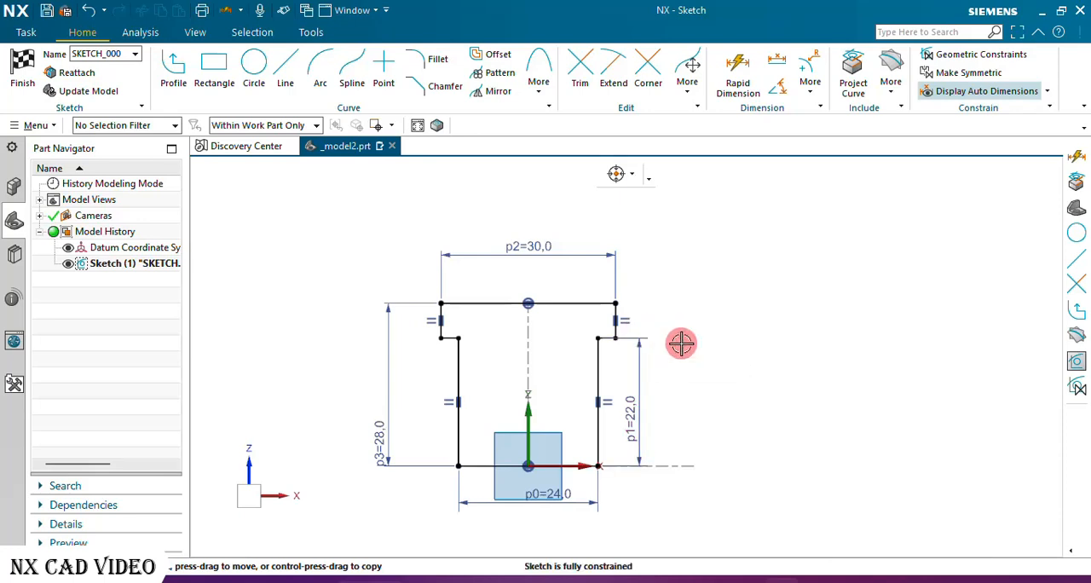
# Add a Rapid Dimension to the crossbar's right vertical end line, placed just outside the profile.
pyautogui.click(735, 70)
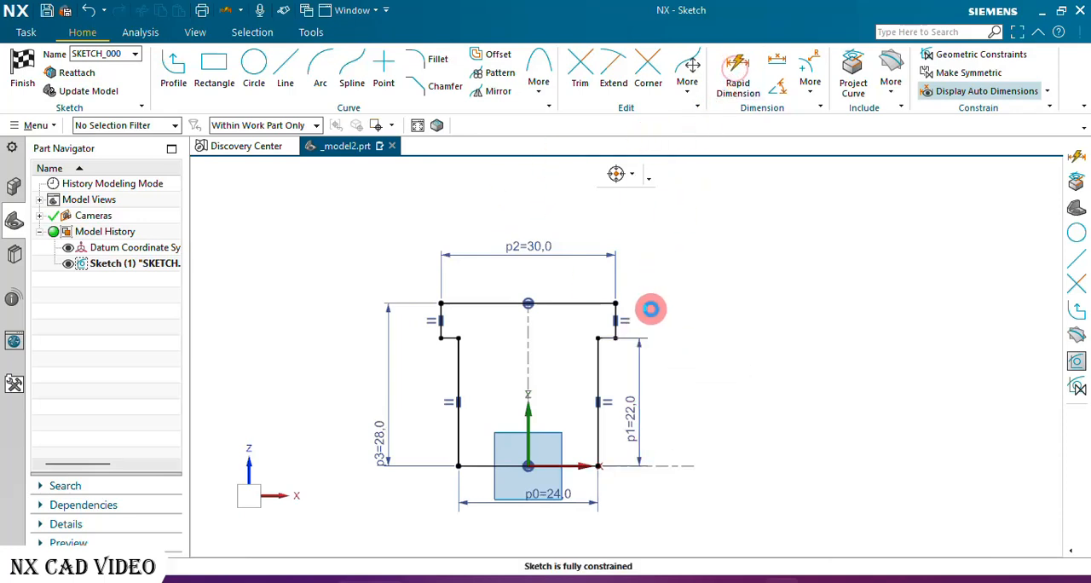
pyautogui.scroll(5, 619, 324)
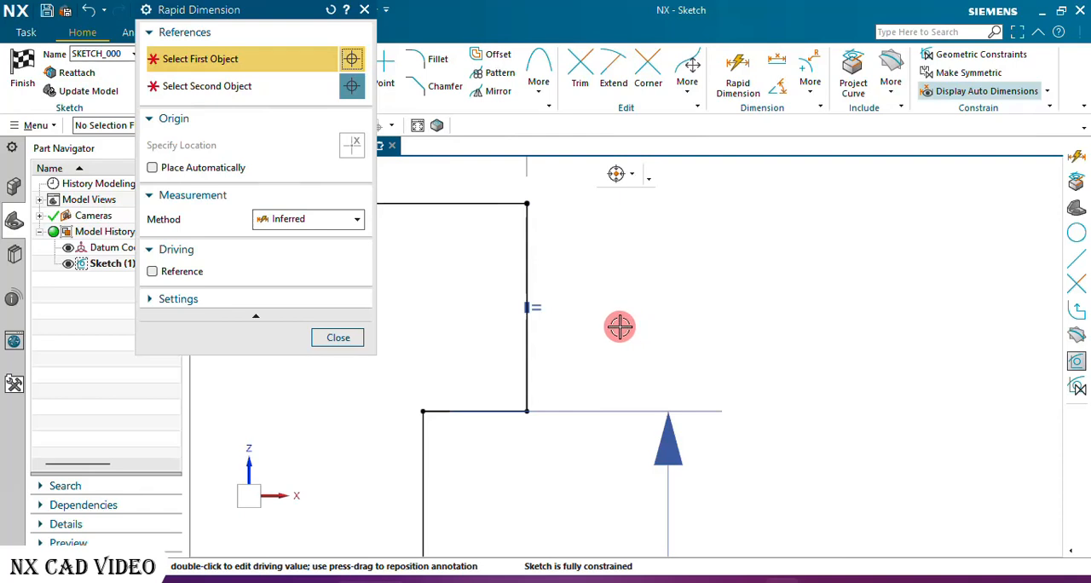
pyautogui.click(535, 361)
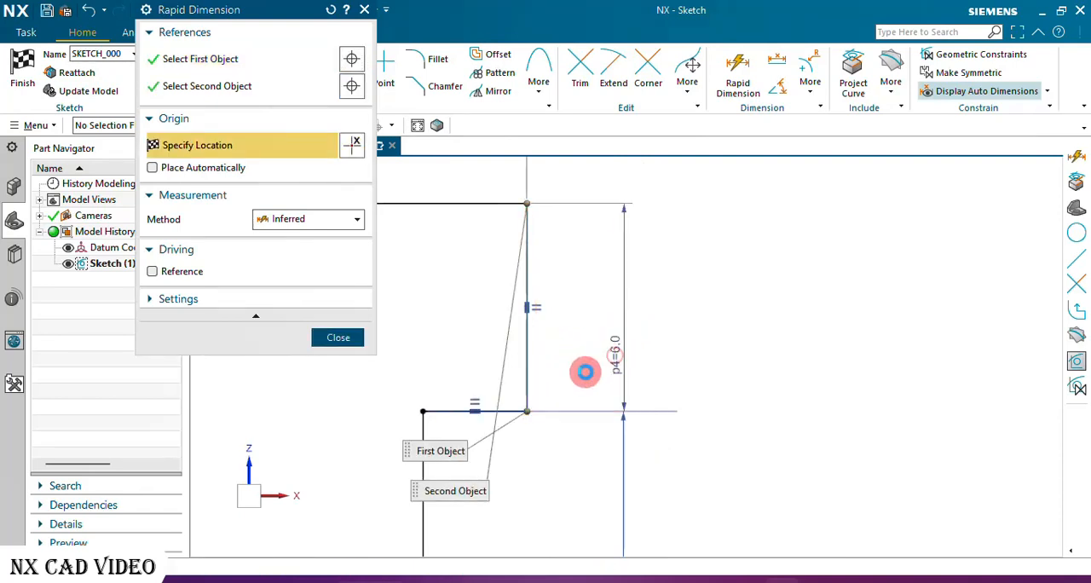
pyautogui.click(585, 372)
pyautogui.click(540, 332)
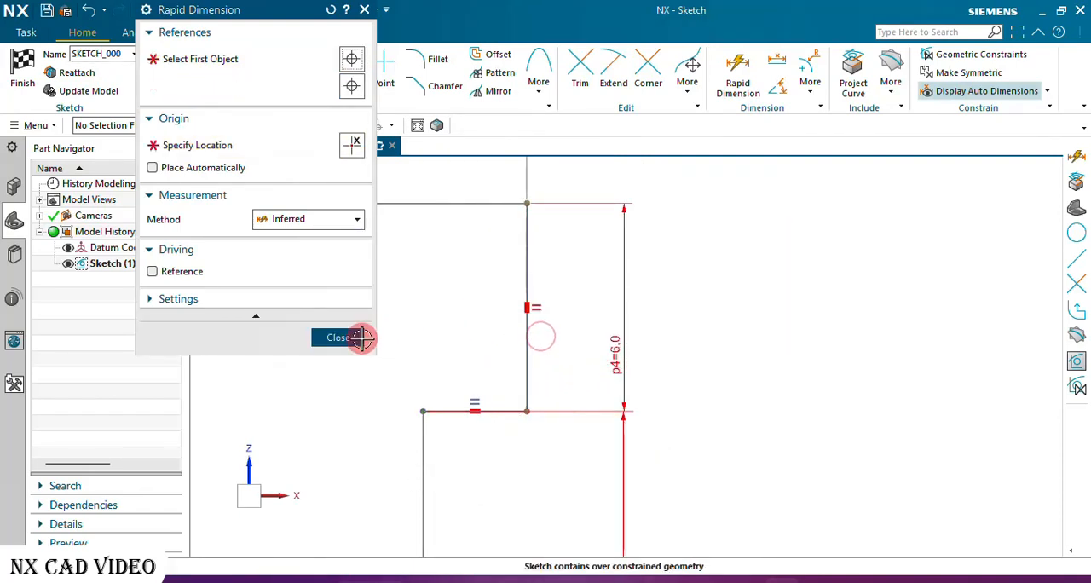
pyautogui.click(342, 338)
# Finish the T-profile sketch and return to modeling.
pyautogui.scroll(-5, 656, 309)
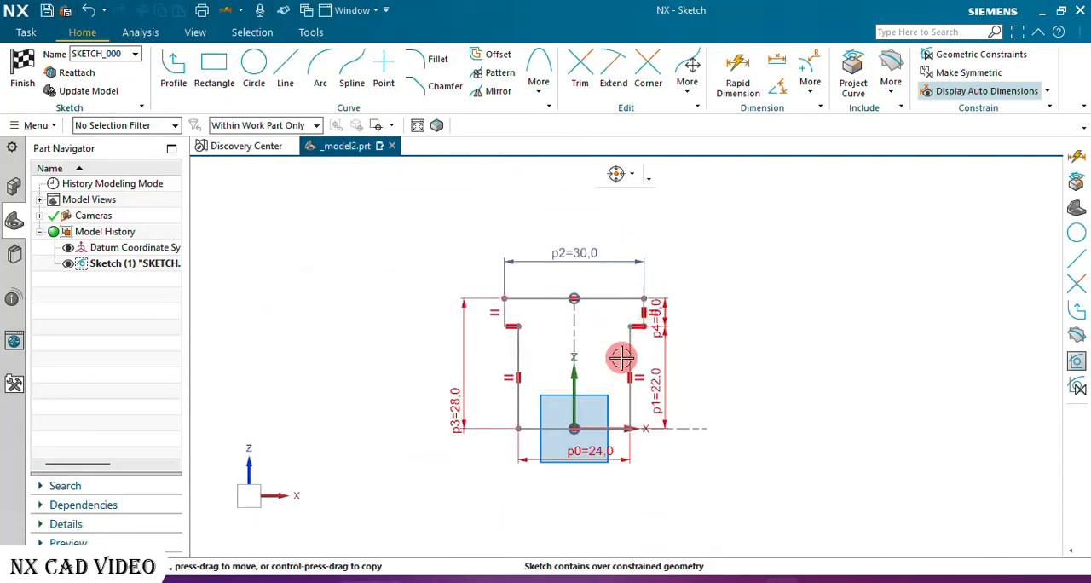
pyautogui.scroll(2, 621, 358)
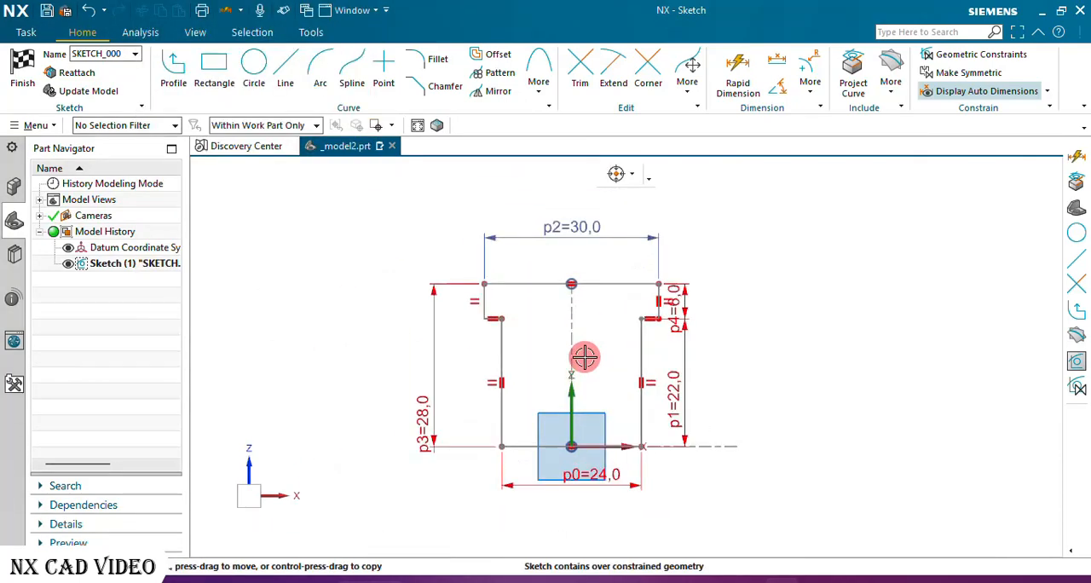
pyautogui.click(20, 61)
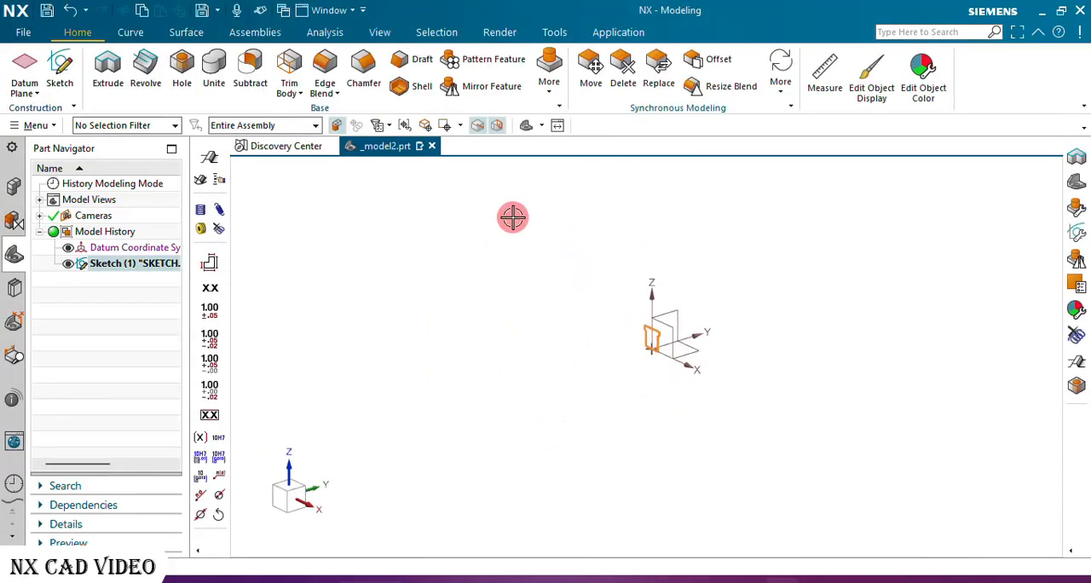
# Extrude the T-profile sketch 78 mm with the direction reversed toward +Y to form the base body.
pyautogui.click(555, 126)
pyautogui.click(525, 126)
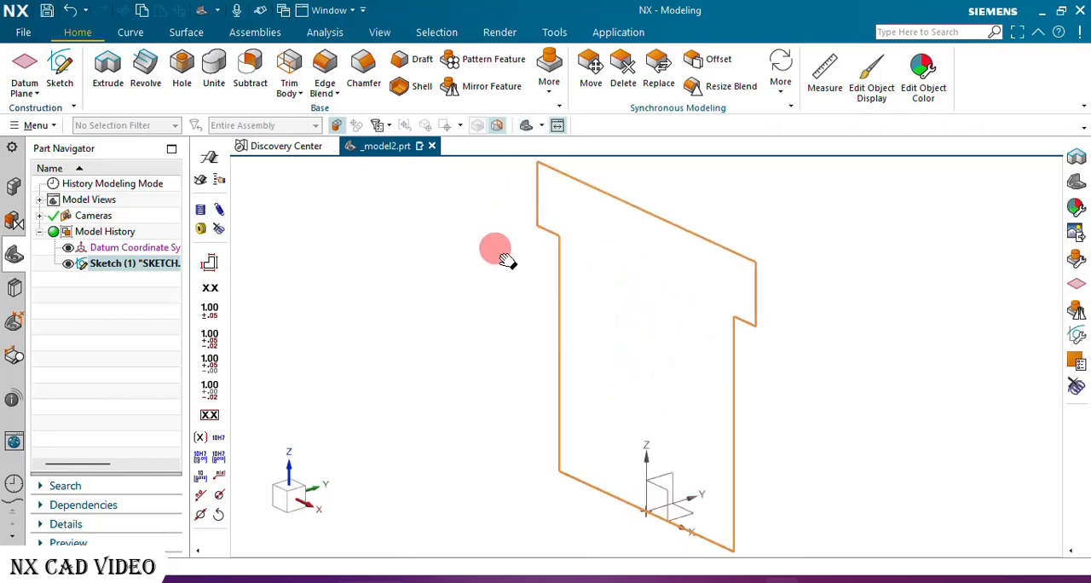
pyautogui.click(109, 70)
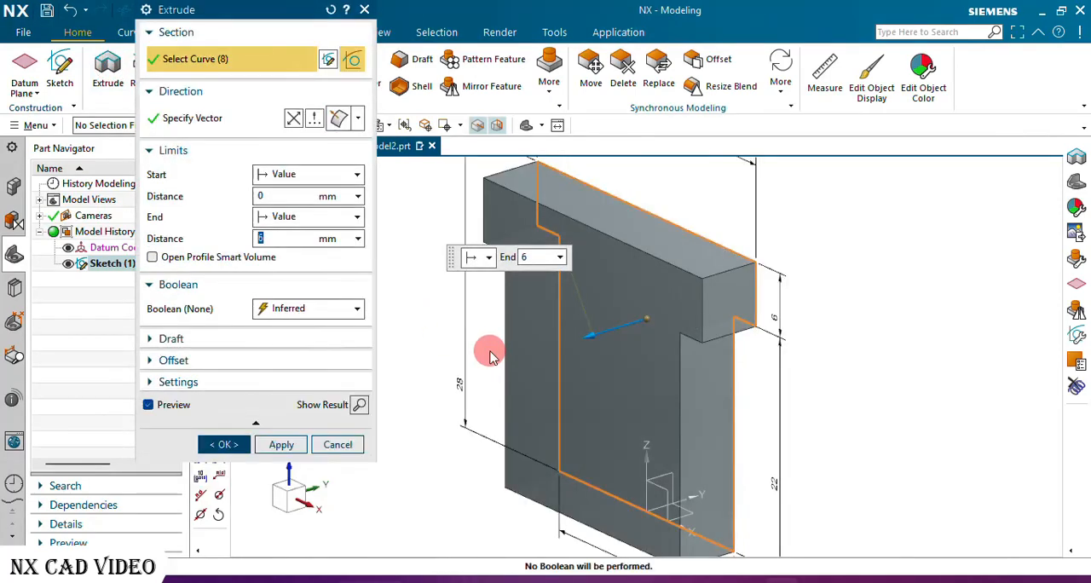
pyautogui.click(290, 215)
pyautogui.click(293, 124)
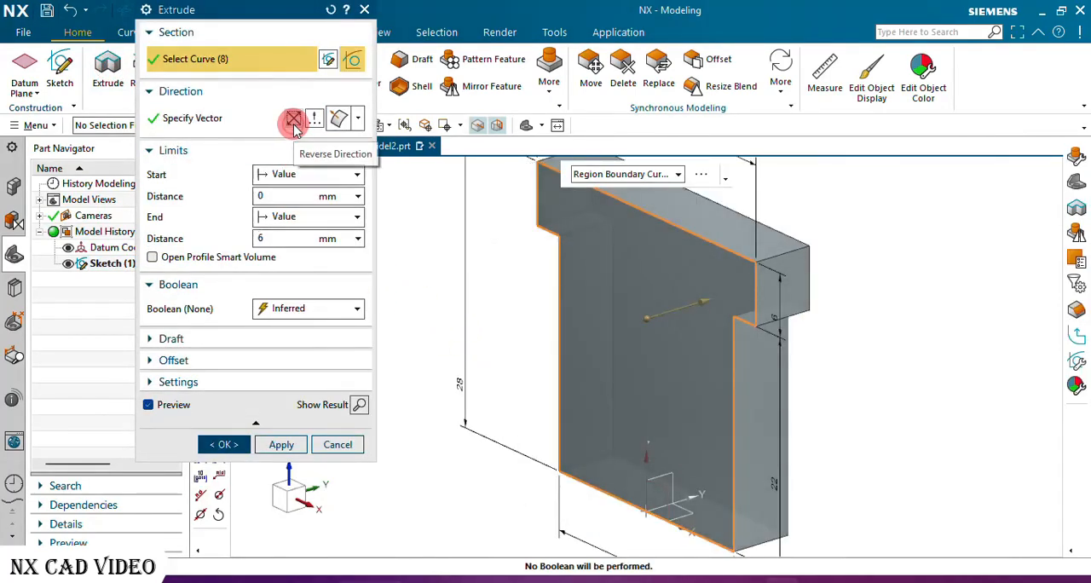
pyautogui.click(293, 238)
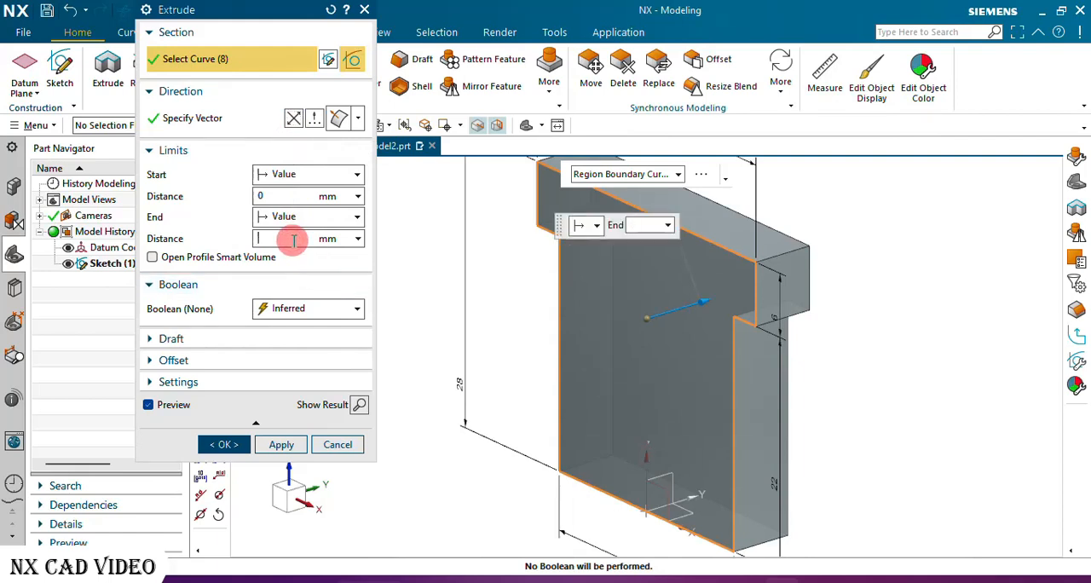
pyautogui.write('8')
pyautogui.press('Return')
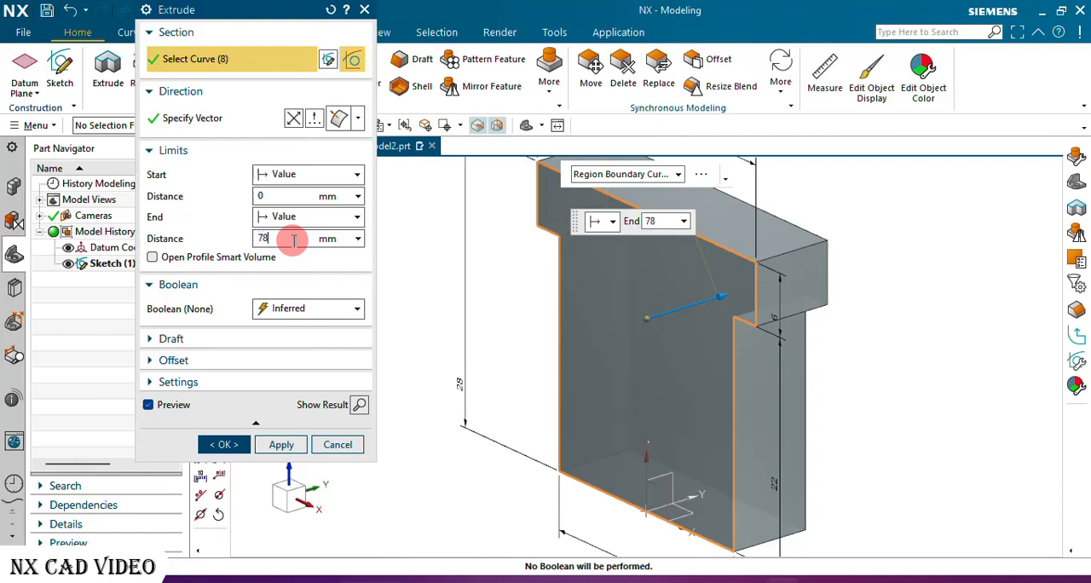
pyautogui.write('78')
pyautogui.press('Return')
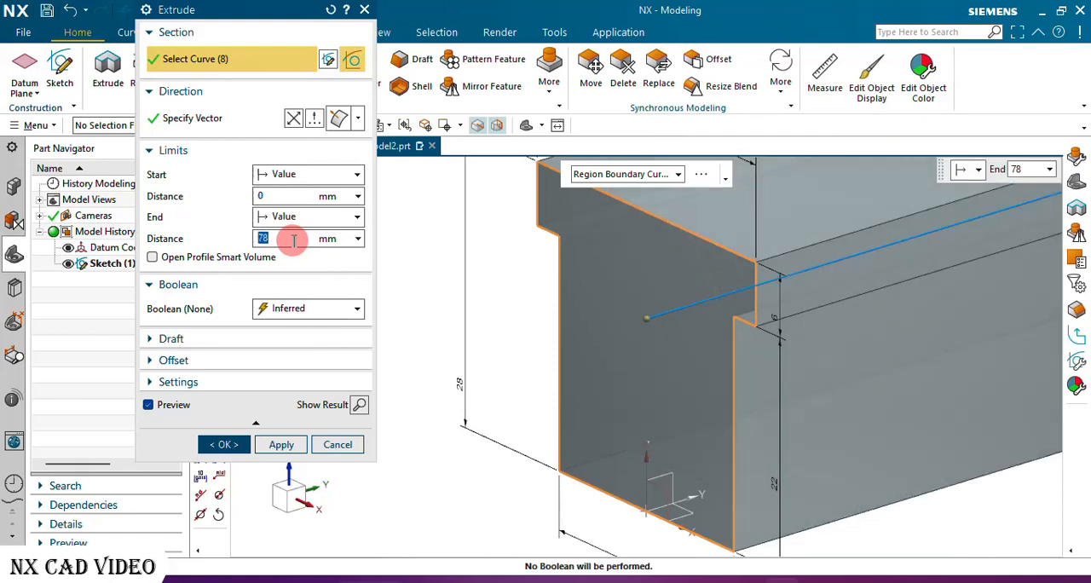
pyautogui.click(225, 445)
pyautogui.hotkey('ctrl', 'f')
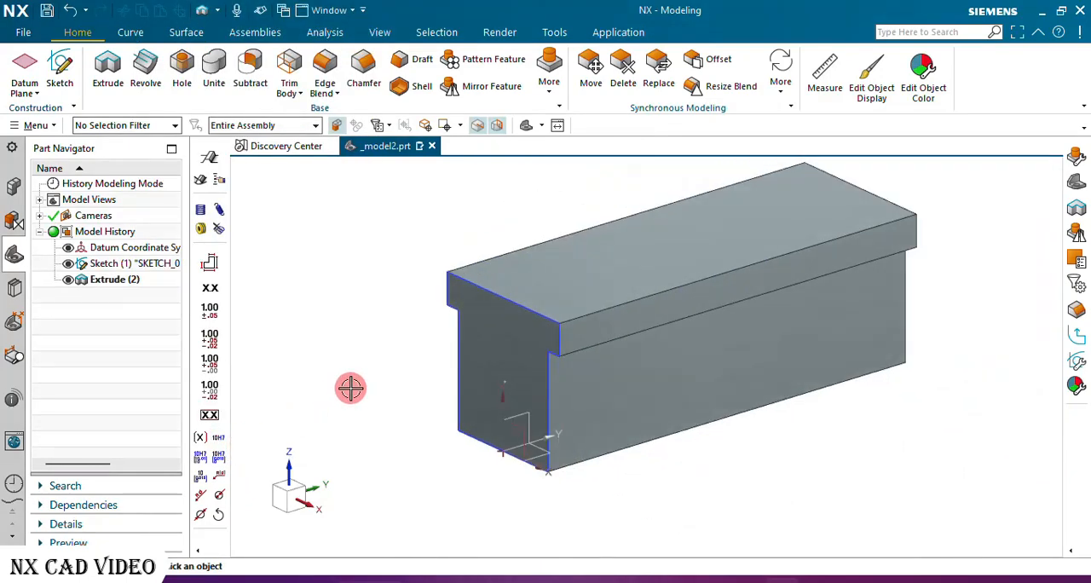
# Hide the T-profile sketch and start a new sketch on the top face of the extruded body.
pyautogui.click(68, 263)
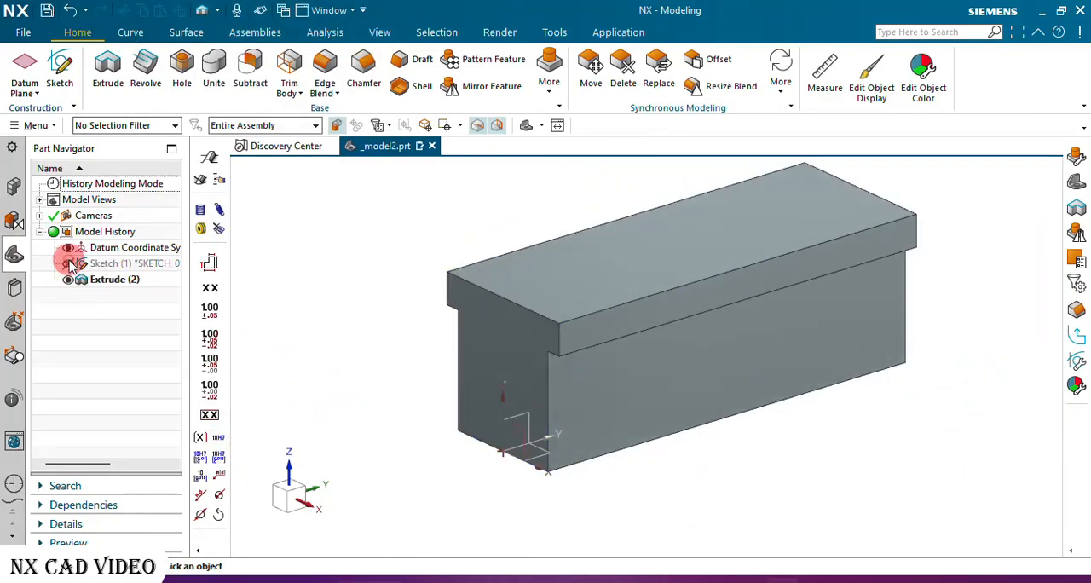
pyautogui.moveTo(414, 319)
pyautogui.mouseDown(button='middle')
pyautogui.moveTo(406, 309)
pyautogui.moveTo(379, 339)
pyautogui.moveTo(397, 355)
pyautogui.moveTo(370, 333)
pyautogui.mouseUp(button='middle')
pyautogui.click(61, 65)
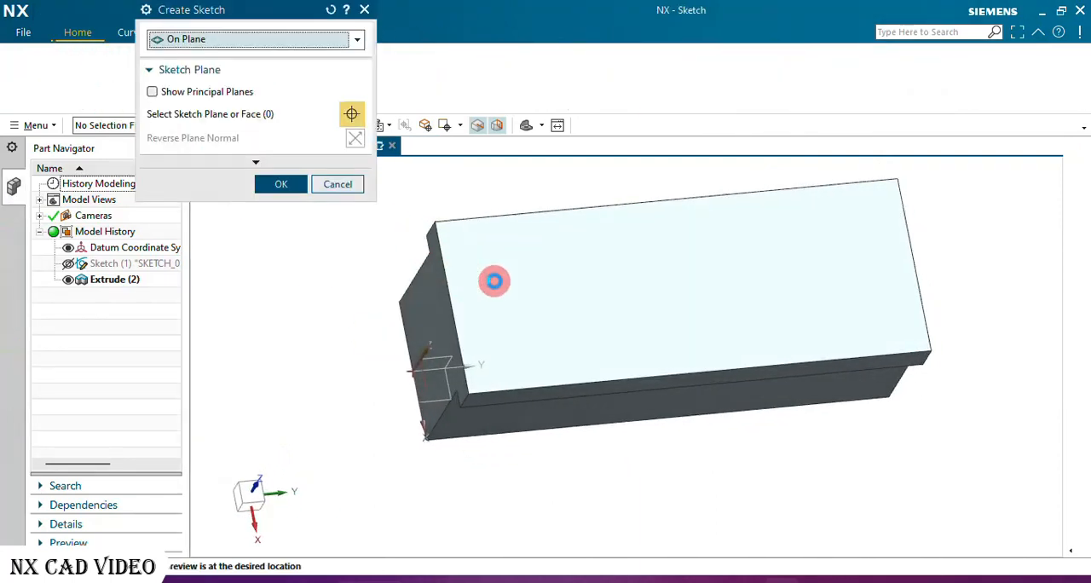
pyautogui.click(494, 290)
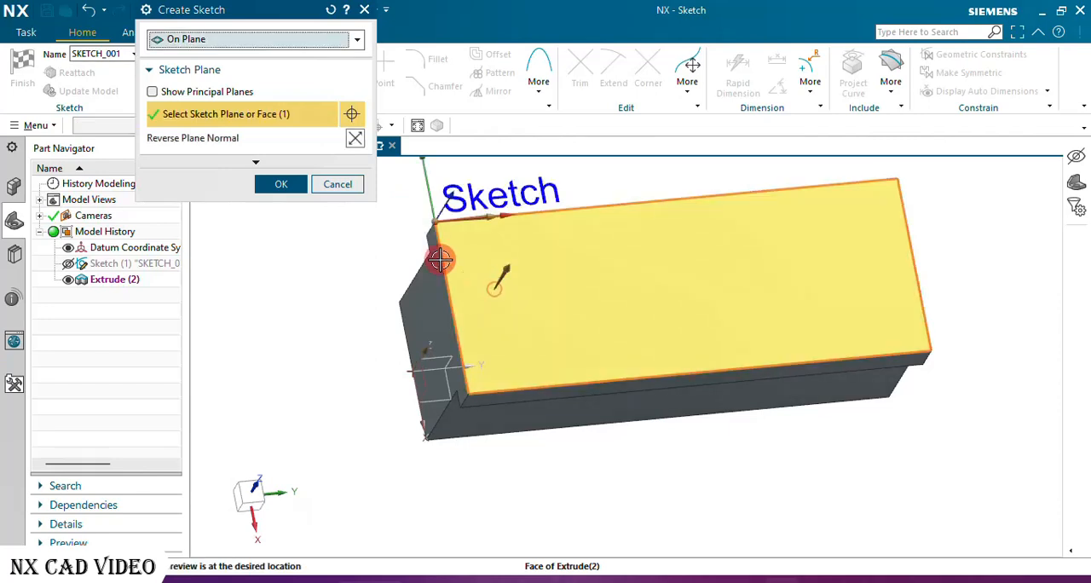
pyautogui.click(300, 187)
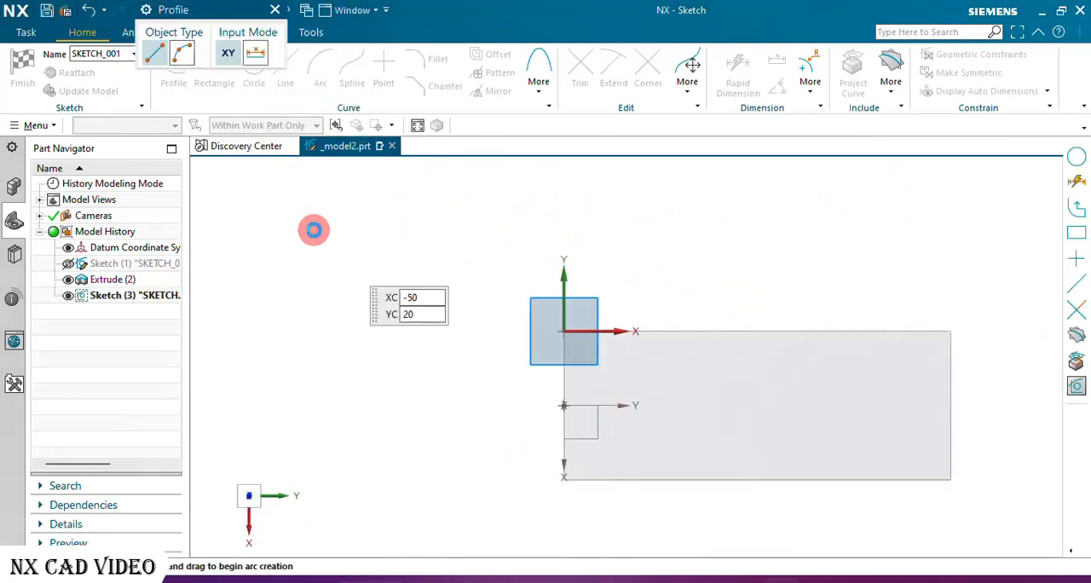
pyautogui.scroll(-3, 312, 232)
pyautogui.scroll(4, 468, 331)
pyautogui.scroll(-1, 349, 368)
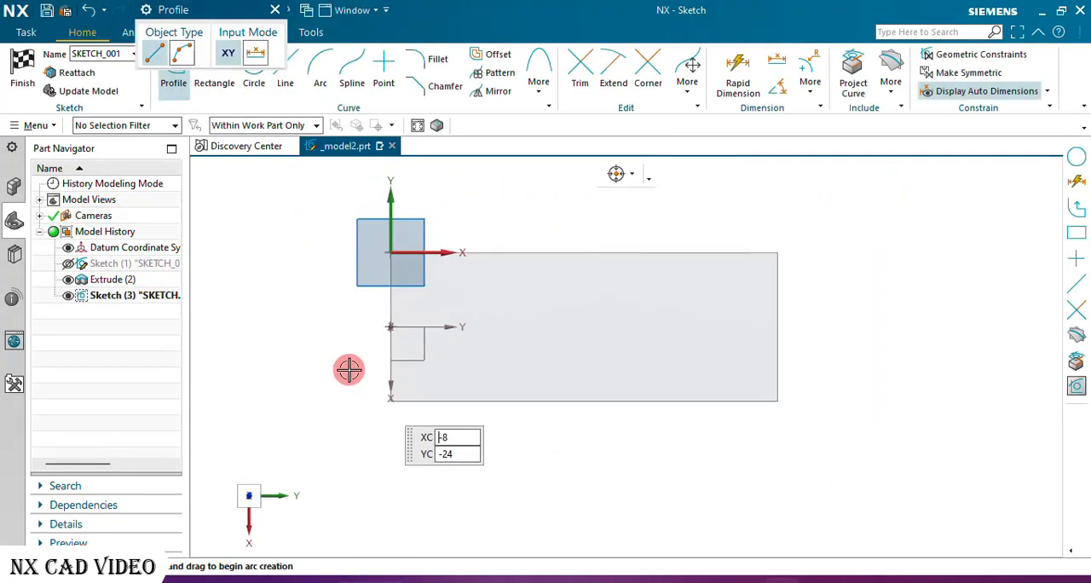
pyautogui.click(274, 9)
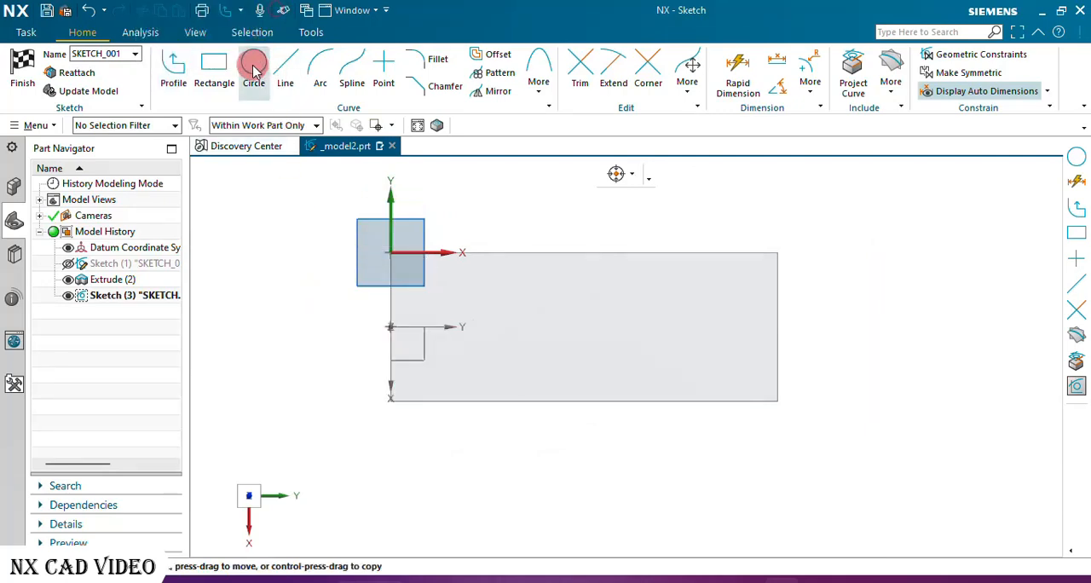
# Draw two overlapping circles of 18 mm diameter side by side near the left end of the top face.
pyautogui.click(253, 70)
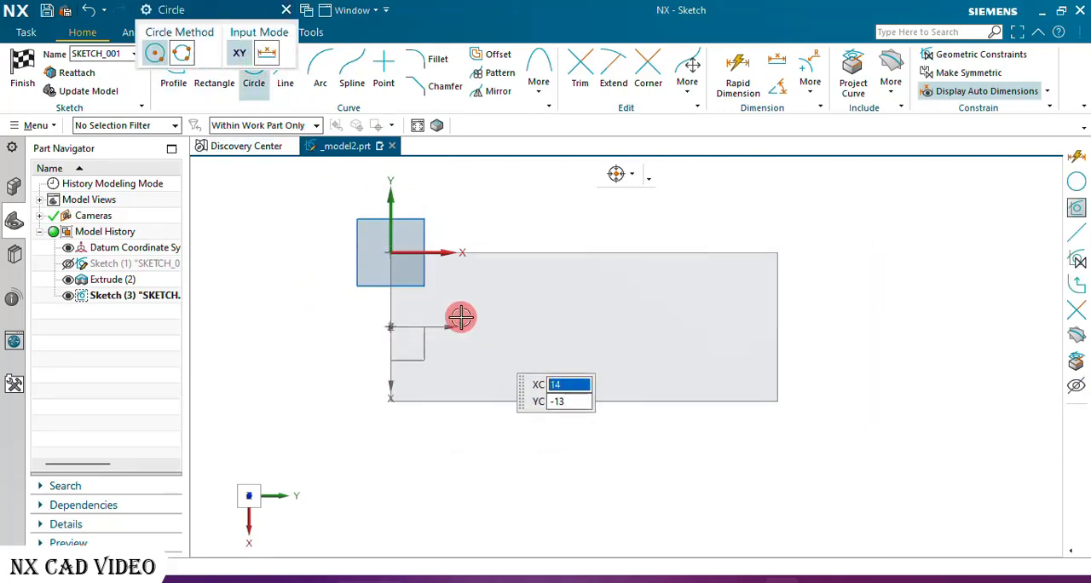
pyautogui.click(460, 318)
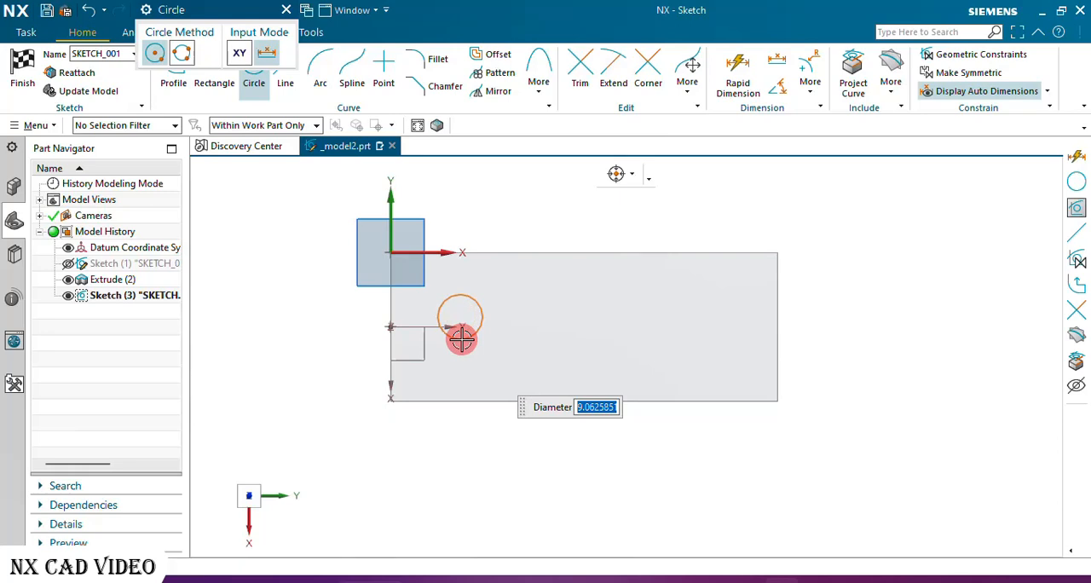
pyautogui.write('18')
pyautogui.press('Return')
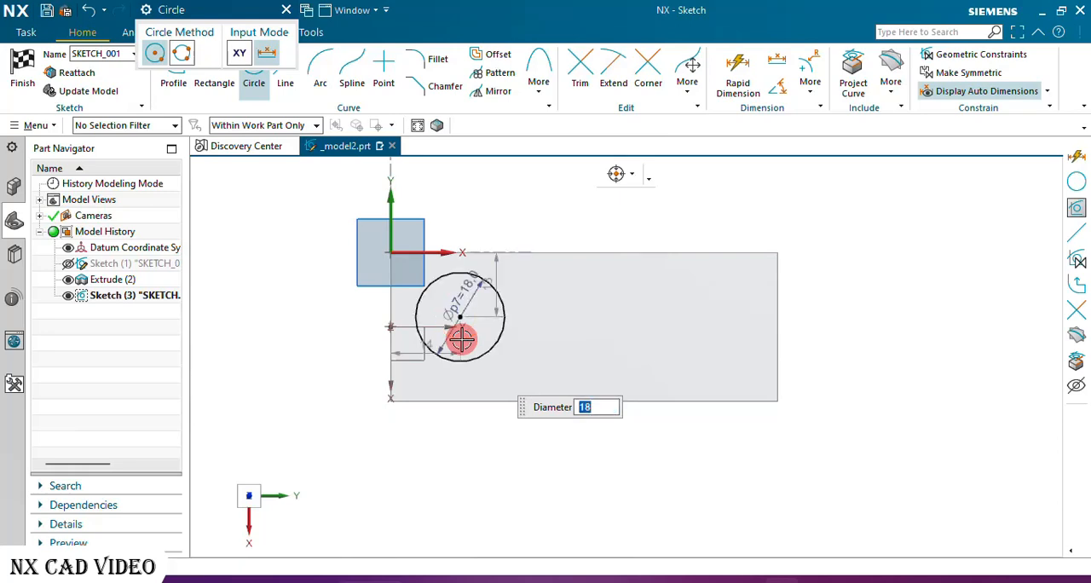
pyautogui.write('18')
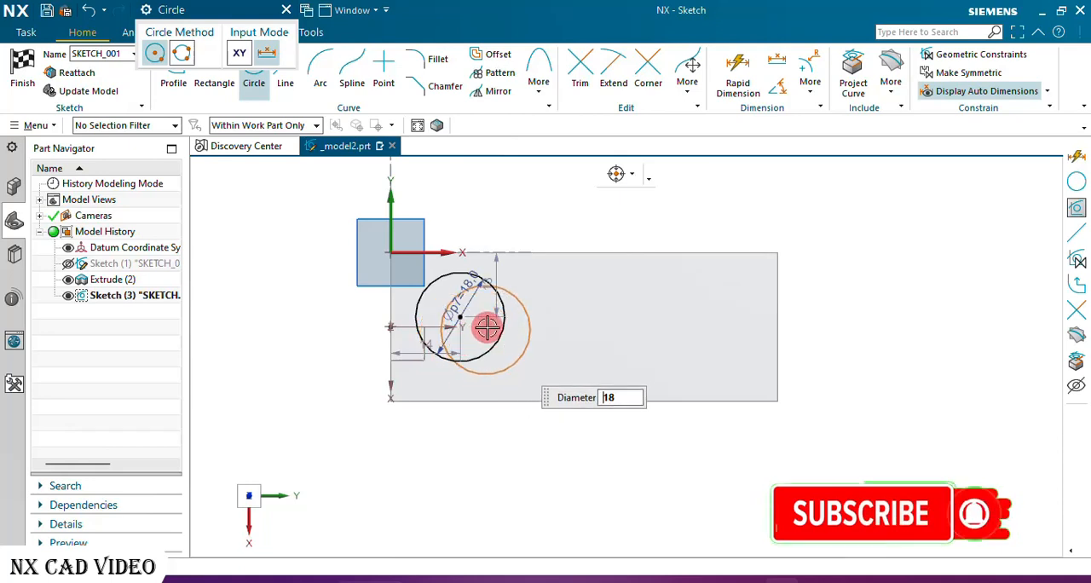
pyautogui.click(487, 317)
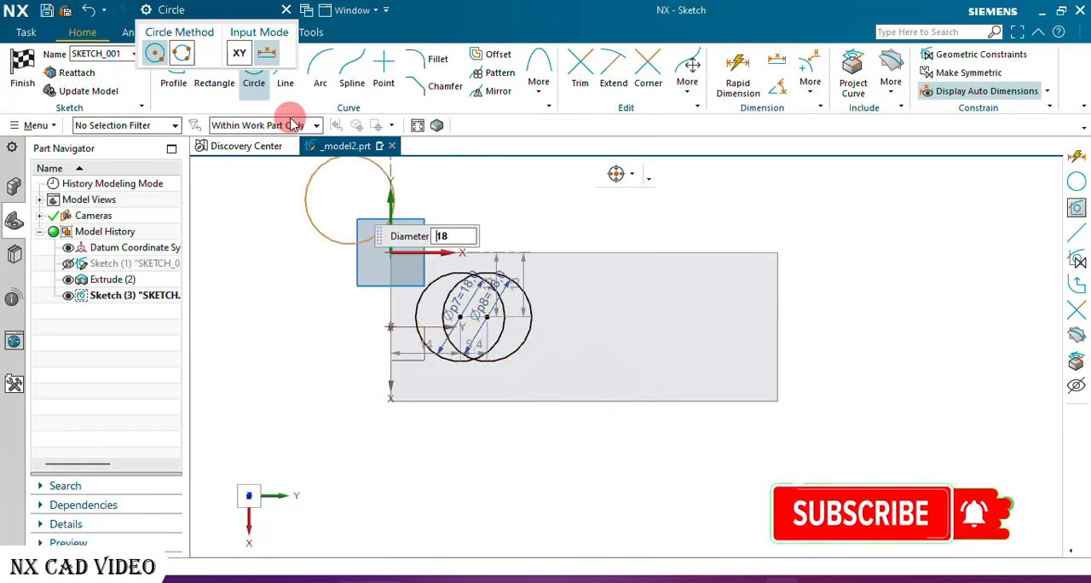
pyautogui.click(286, 9)
# Align both circle centers horizontally with the datum coordinate system origin on the face's centerline.
pyautogui.scroll(4, 472, 273)
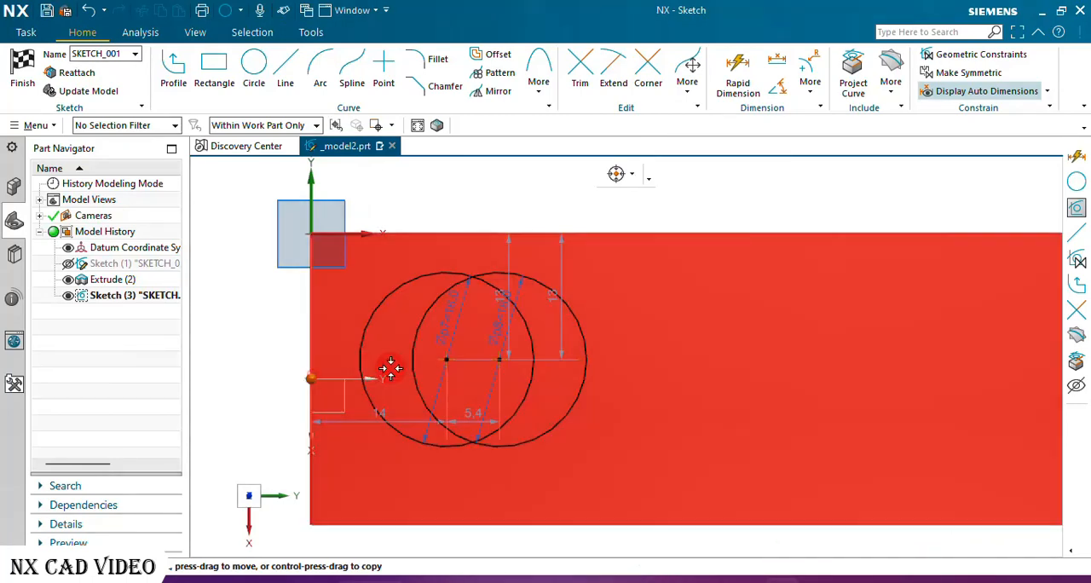
pyautogui.click(446, 358)
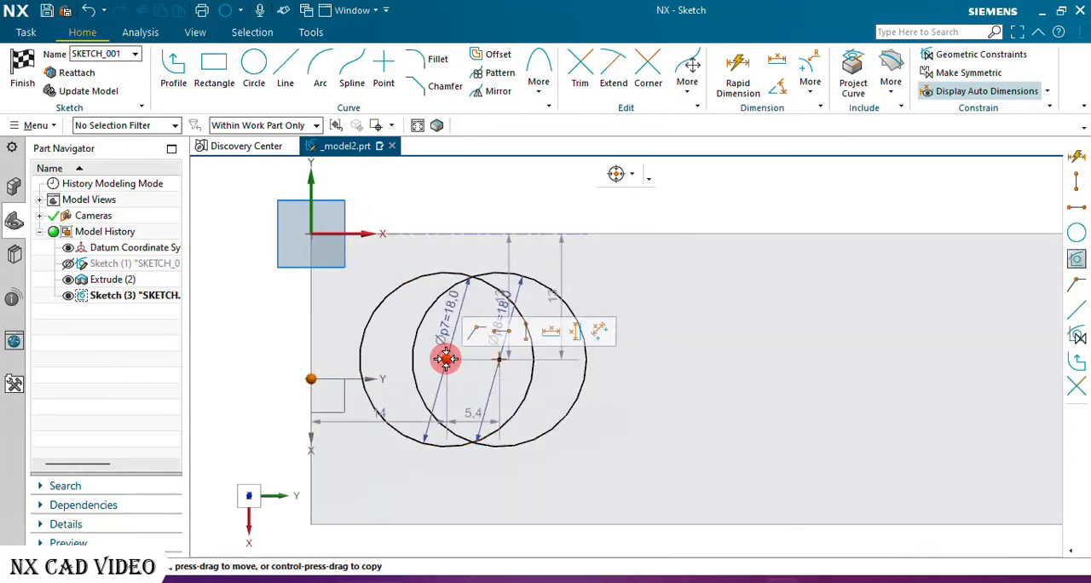
pyautogui.click(496, 331)
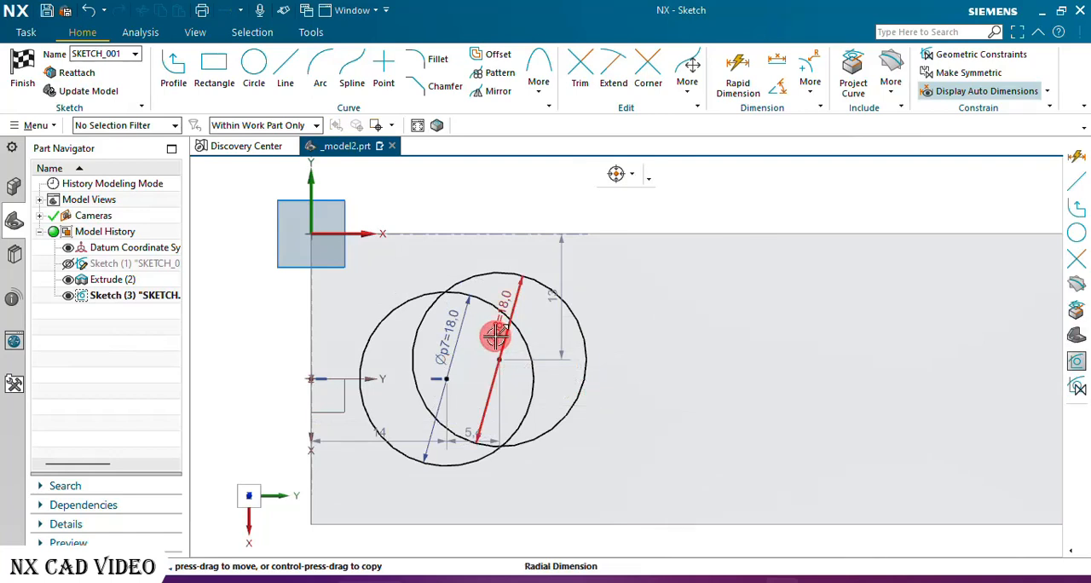
pyautogui.click(446, 378)
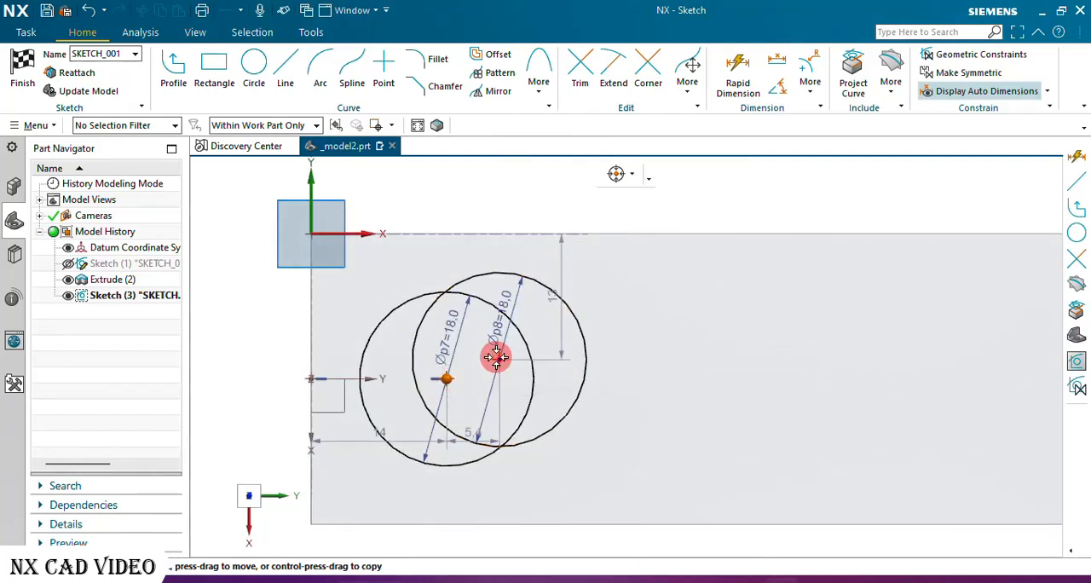
pyautogui.click(496, 356)
pyautogui.click(550, 332)
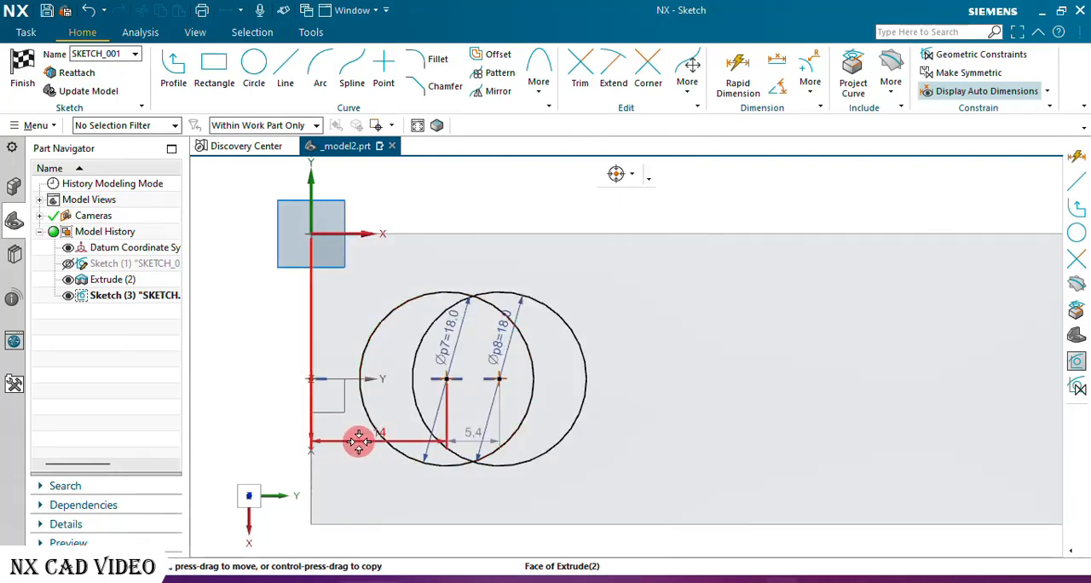
# Move the first circle's horizontal location dimension above the circles and set its distance from the left edge to 16 mm.
pyautogui.moveTo(358, 441); pyautogui.dragTo(364, 278)
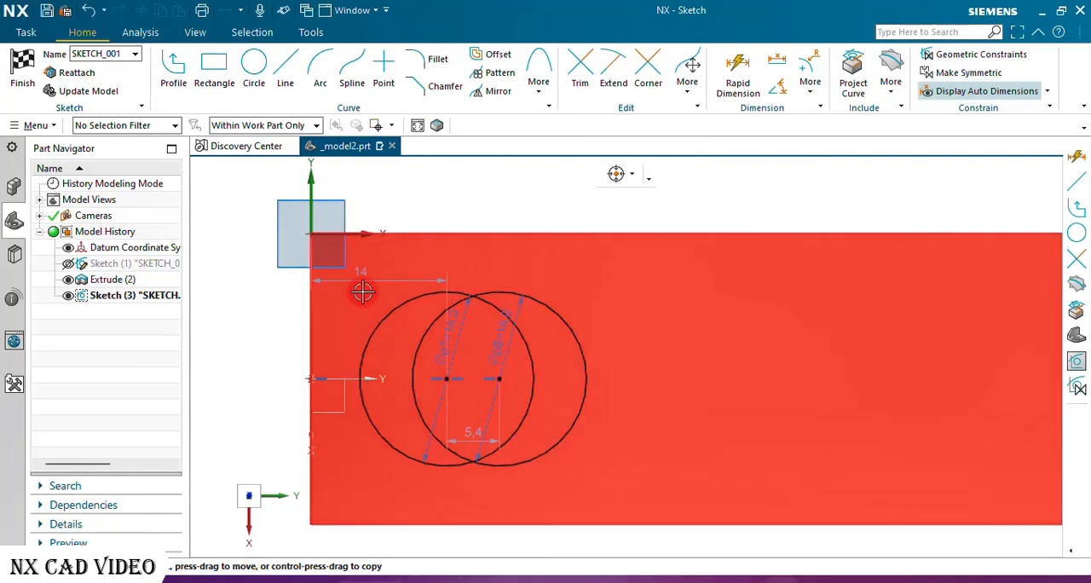
pyautogui.doubleClick(365, 277)
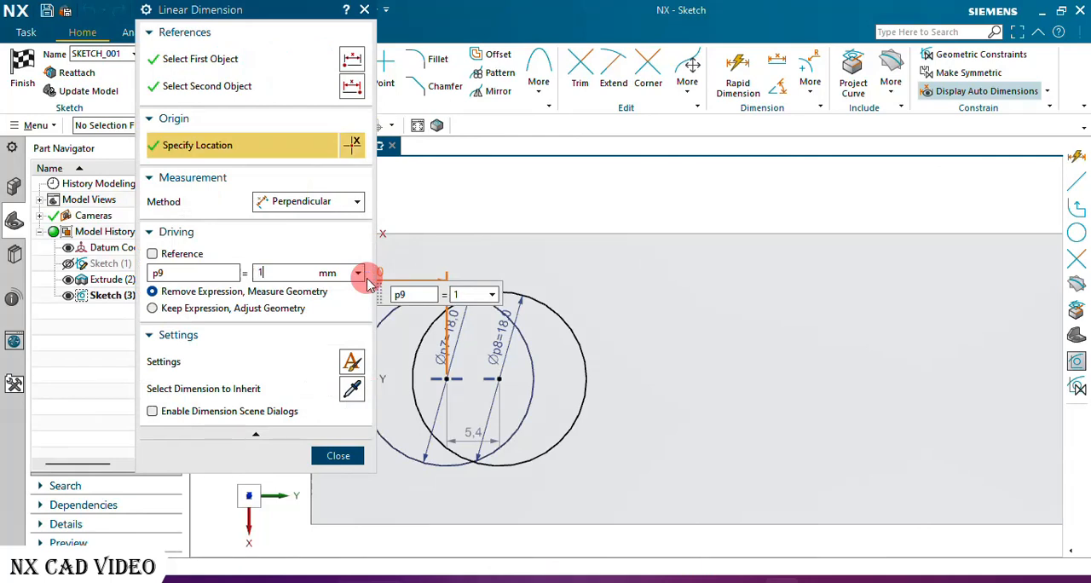
pyautogui.press('Return')
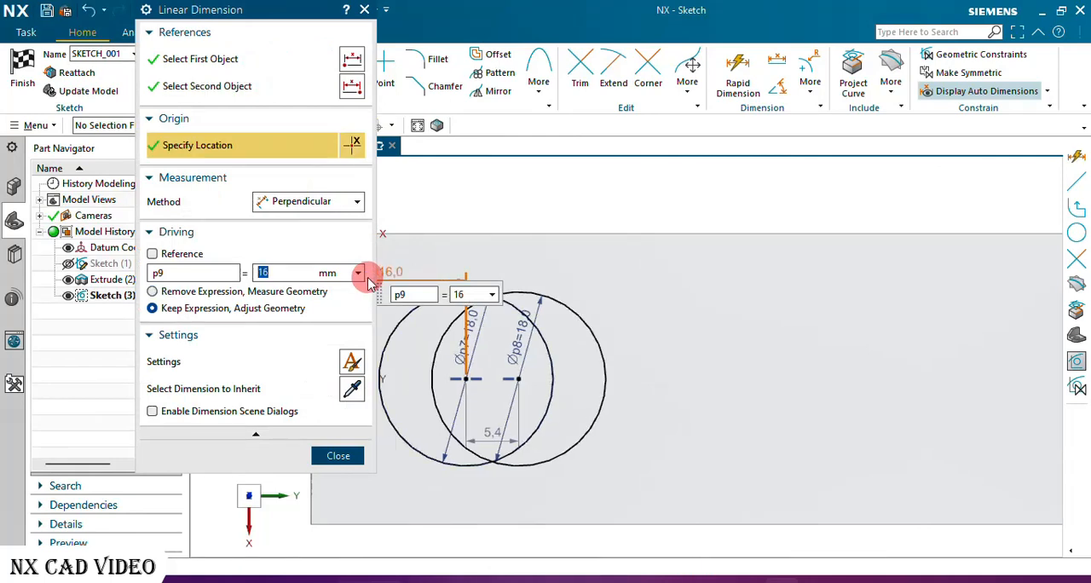
pyautogui.click(338, 455)
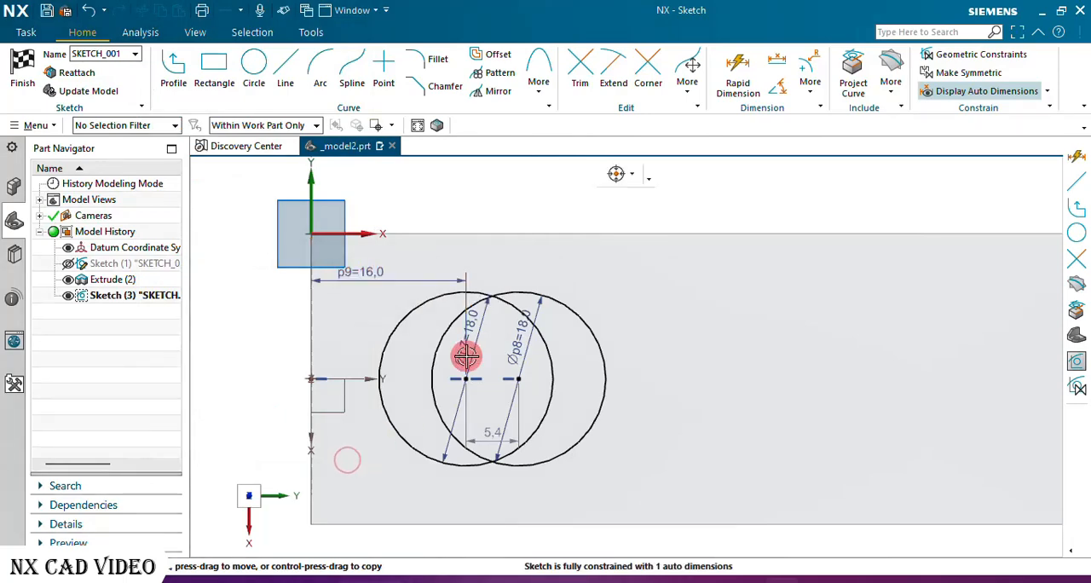
# Move the center-to-center dimension above the two circles and set it to 4 mm.
pyautogui.scroll(3, 489, 328)
pyautogui.scroll(-2, 490, 327)
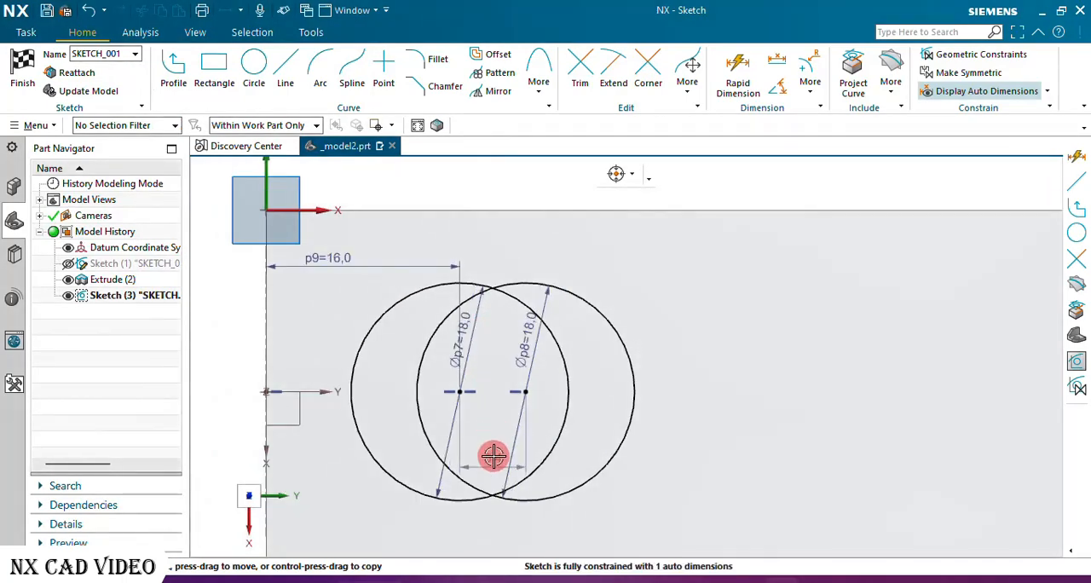
pyautogui.moveTo(491, 465); pyautogui.dragTo(501, 259)
pyautogui.scroll(2, 501, 259)
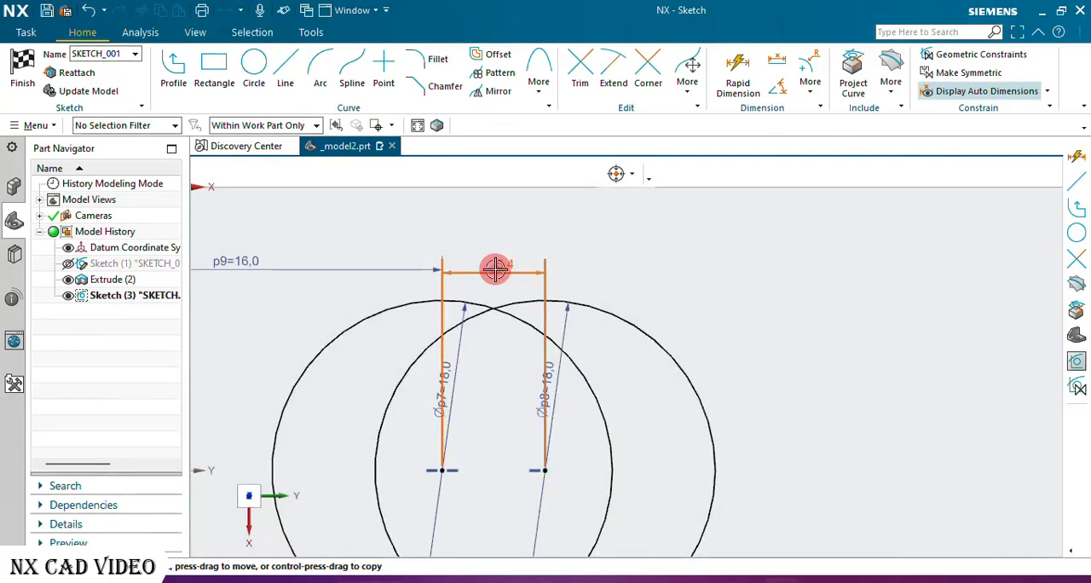
pyautogui.doubleClick(496, 269)
pyautogui.write('4')
pyautogui.press('Return')
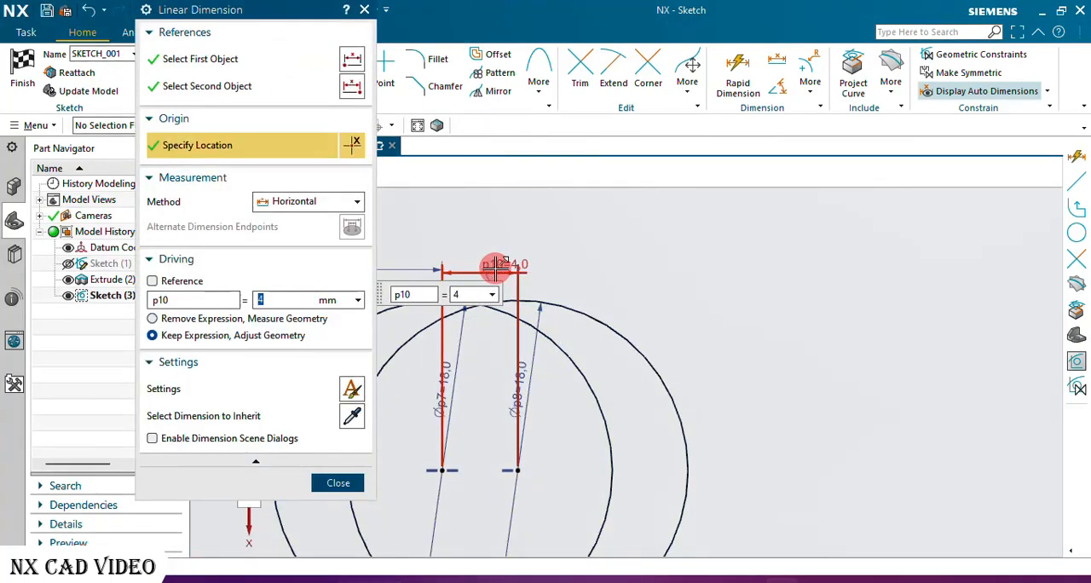
pyautogui.click(345, 483)
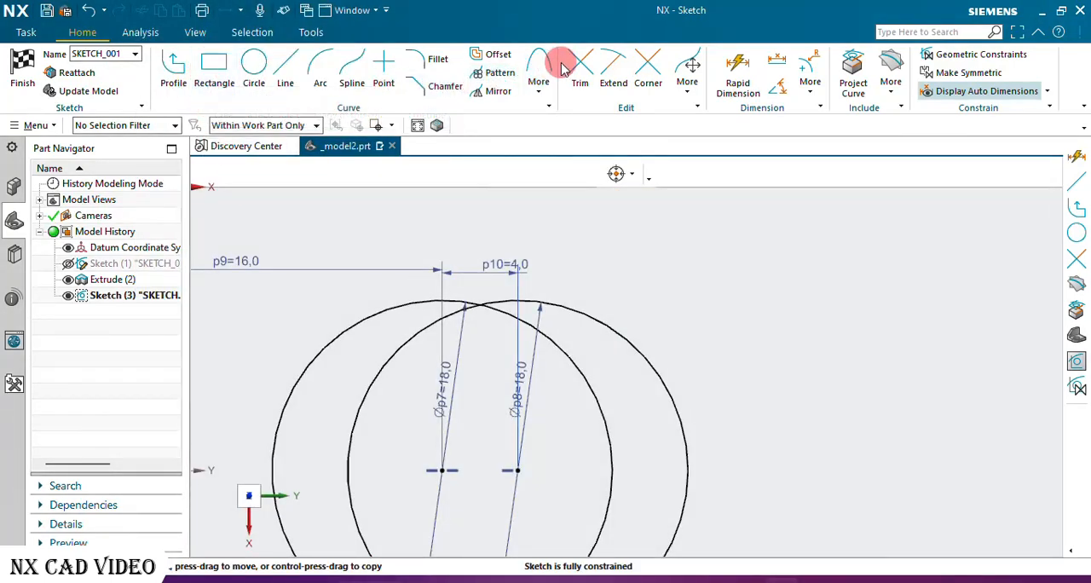
# Draw two horizontal lines tangent to both 18 mm circles, joining them across the top and bottom.
pyautogui.click(290, 58)
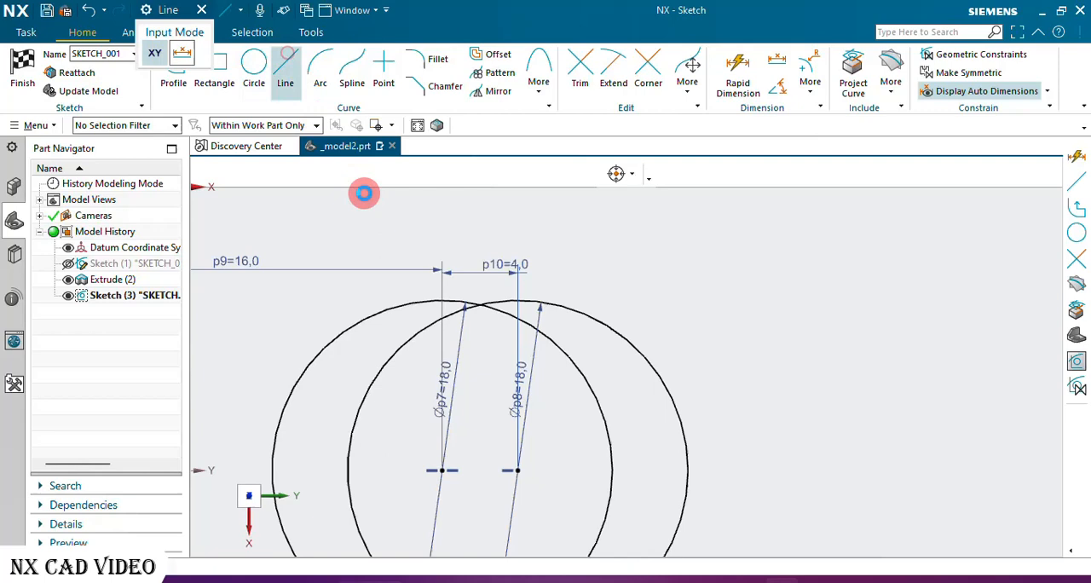
pyautogui.click(389, 301)
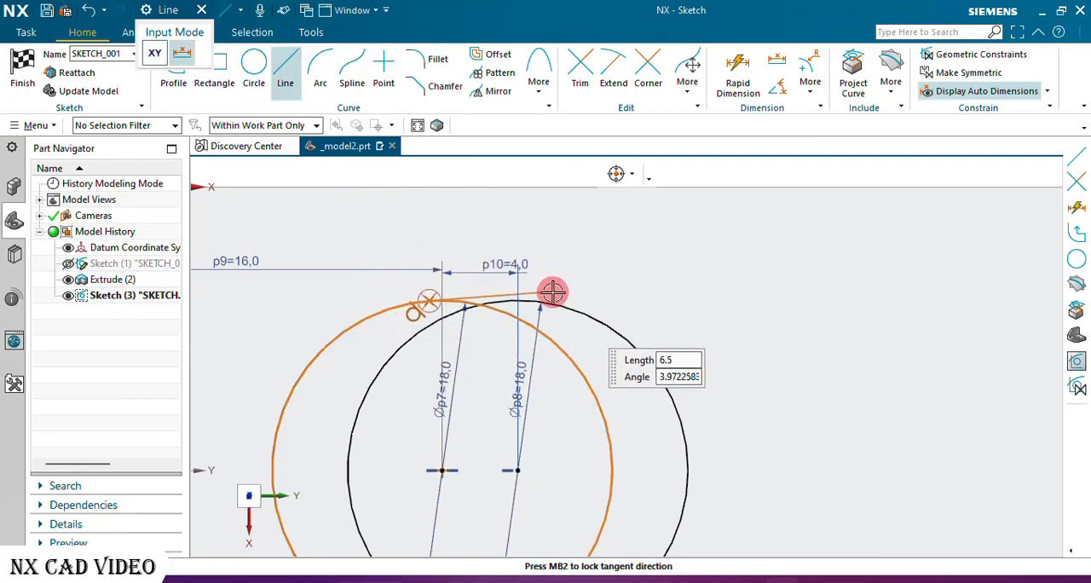
pyautogui.scroll(-5, 566, 280)
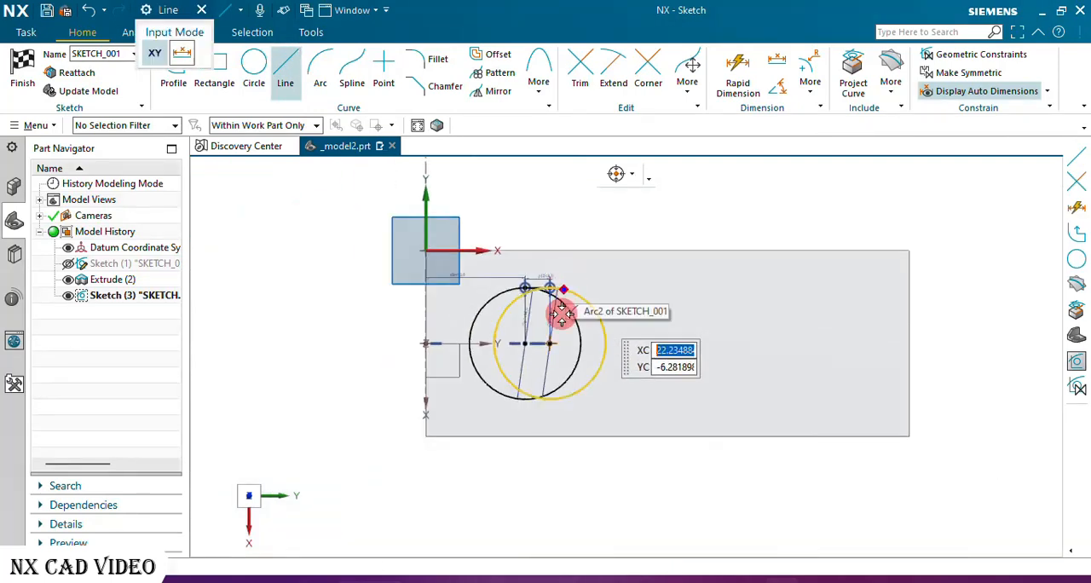
pyautogui.scroll(5, 530, 418)
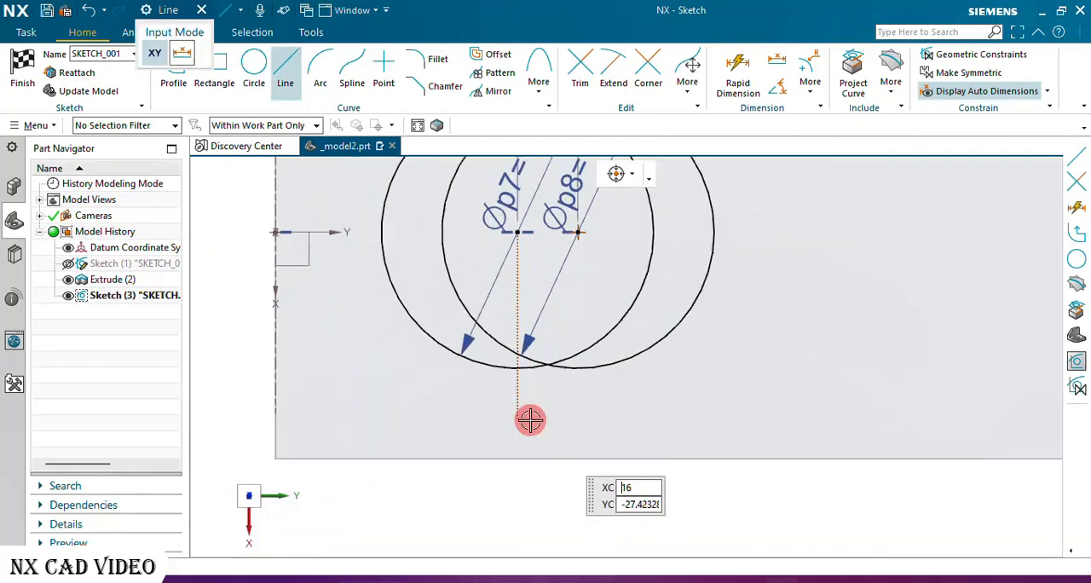
pyautogui.click(484, 359)
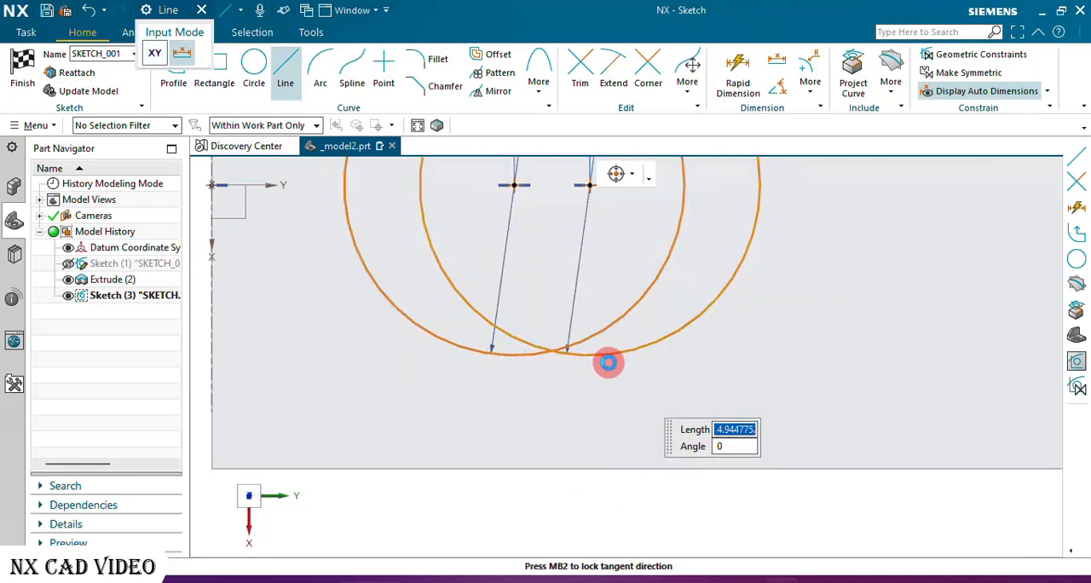
pyautogui.click(608, 361)
pyautogui.click(202, 10)
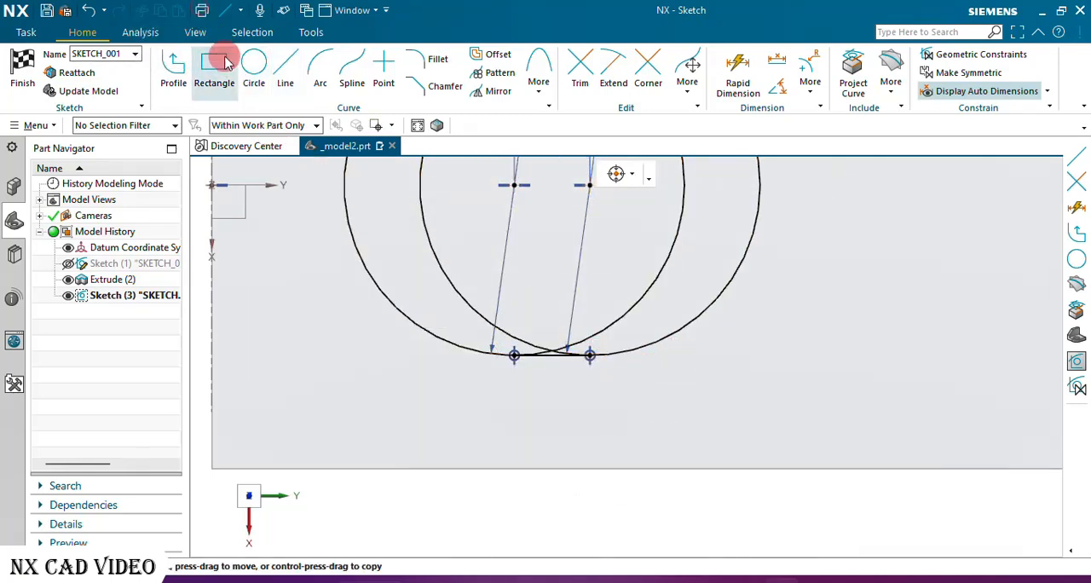
# Trim the overlapping inner arcs of both circles to leave a closed slot outline, and finish the sketch.
pyautogui.click(588, 104)
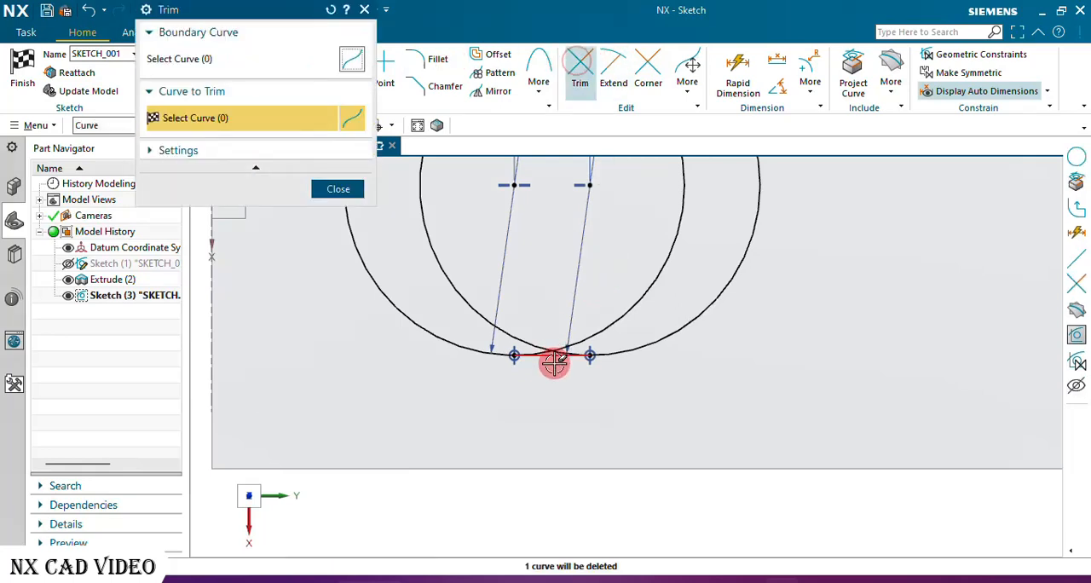
pyautogui.scroll(5, 554, 362)
pyautogui.moveTo(781, 264)
pyautogui.mouseDown()
pyautogui.moveTo(553, 307)
pyautogui.moveTo(506, 295)
pyautogui.mouseUp()
pyautogui.scroll(-4, 485, 372)
pyautogui.scroll(6, 452, 214)
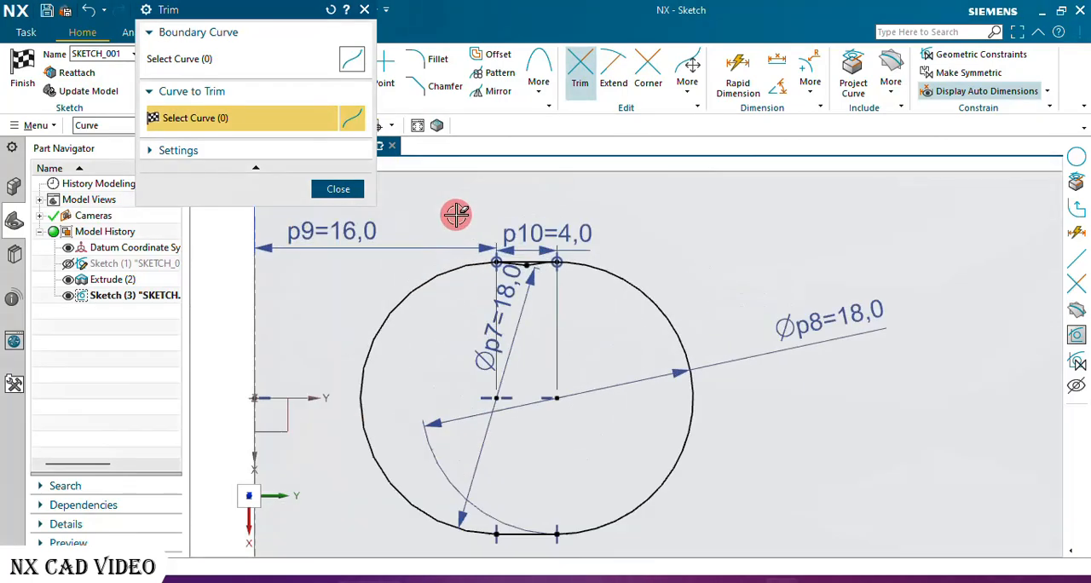
pyautogui.scroll(5, 657, 341)
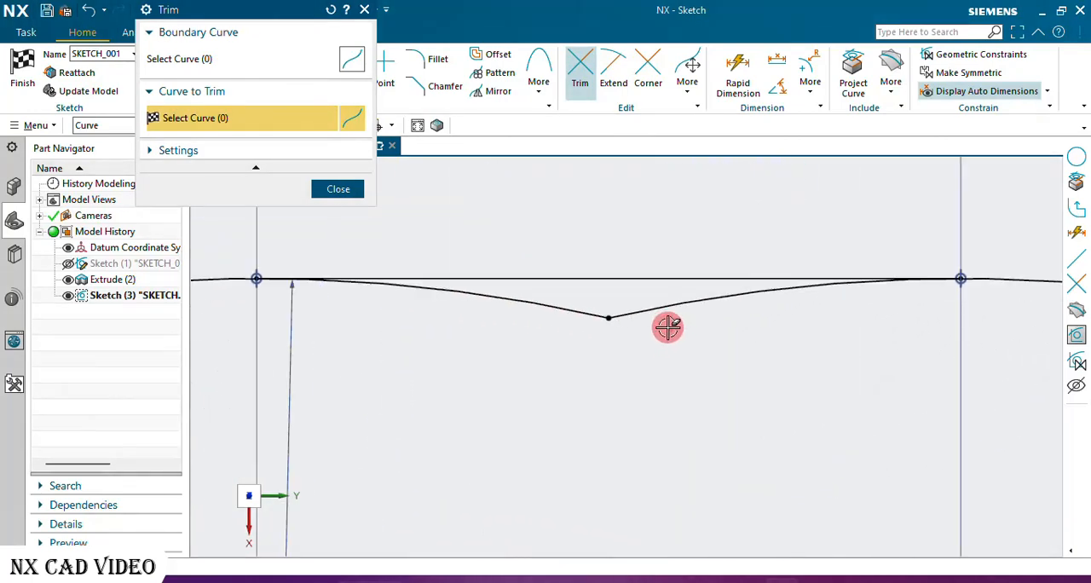
pyautogui.moveTo(670, 329)
pyautogui.mouseDown()
pyautogui.moveTo(579, 312)
pyautogui.moveTo(517, 276)
pyautogui.mouseUp()
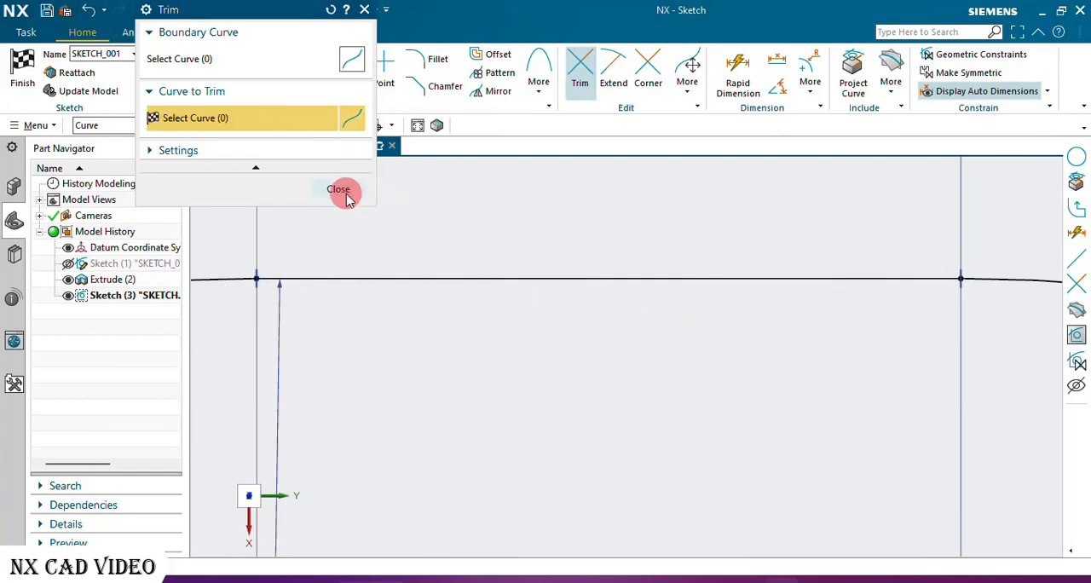
pyautogui.click(344, 190)
pyautogui.click(34, 88)
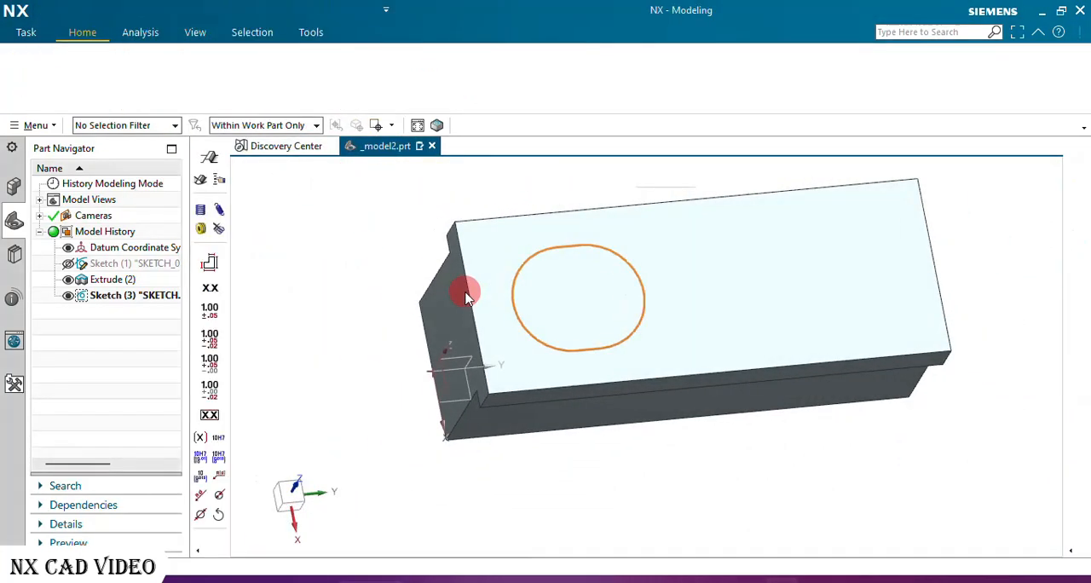
# Extrude the slot profile down into the body from 0 to 28-13 mm with Subtract, and hide its sketch.
pyautogui.moveTo(466, 292); pyautogui.dragTo(446, 281, button='middle')
pyautogui.scroll(1, 446, 280)
pyautogui.scroll(-4, 394, 329)
pyautogui.scroll(2, 403, 255)
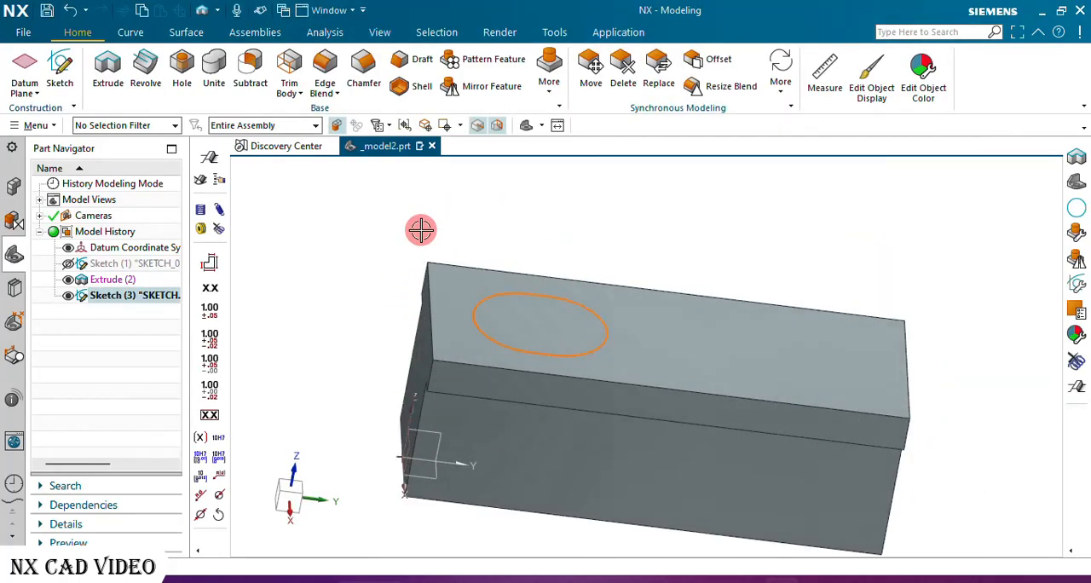
pyautogui.click(106, 72)
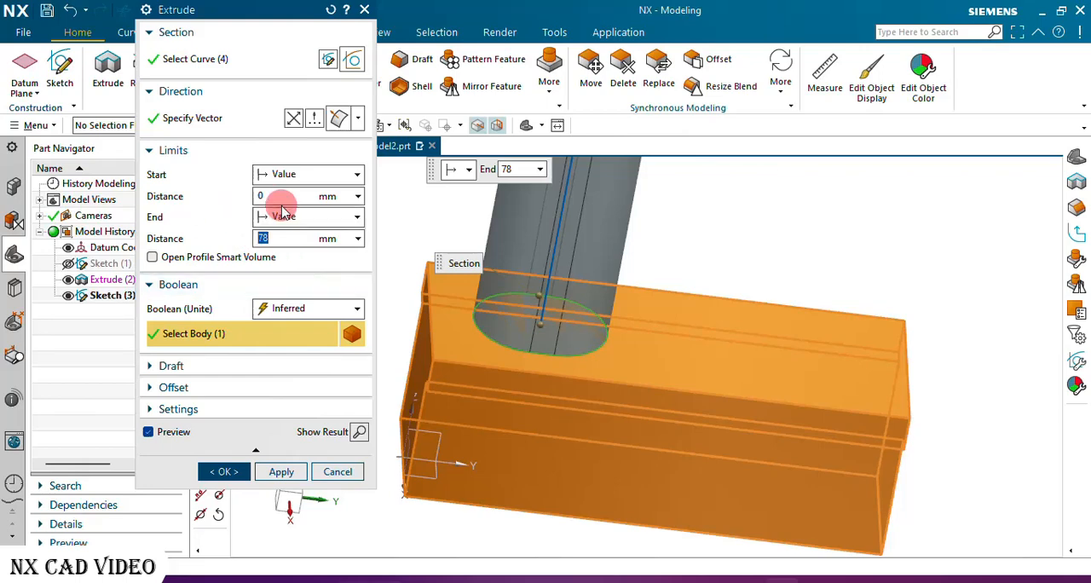
pyautogui.click(293, 120)
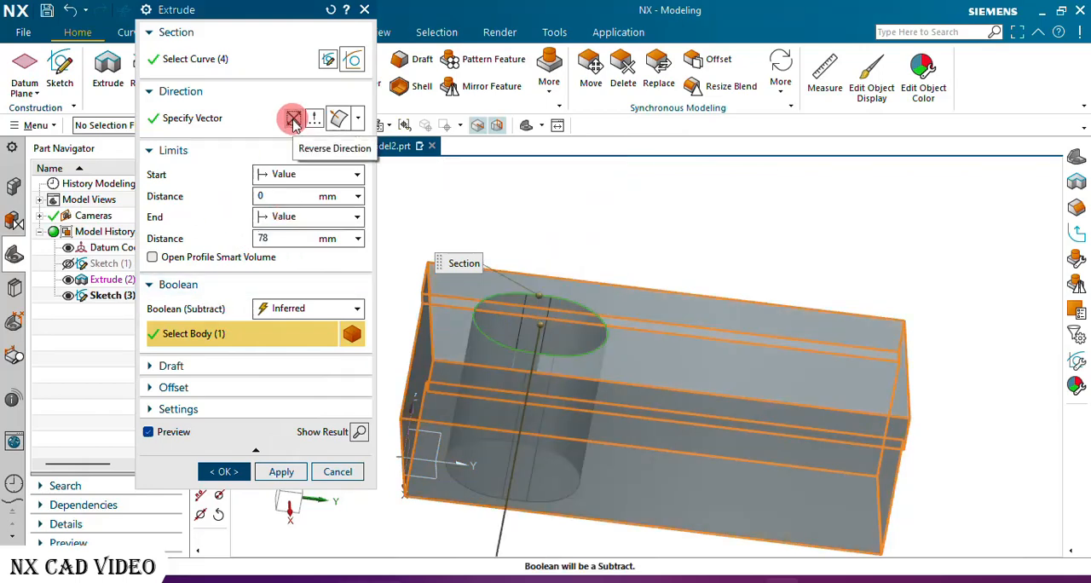
pyautogui.click(280, 238)
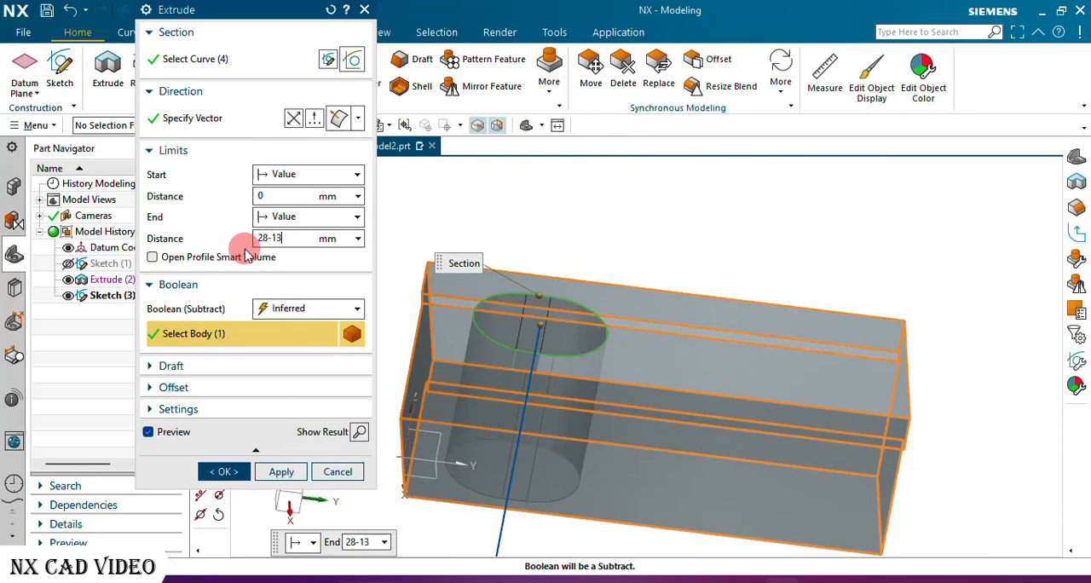
pyautogui.press('Return')
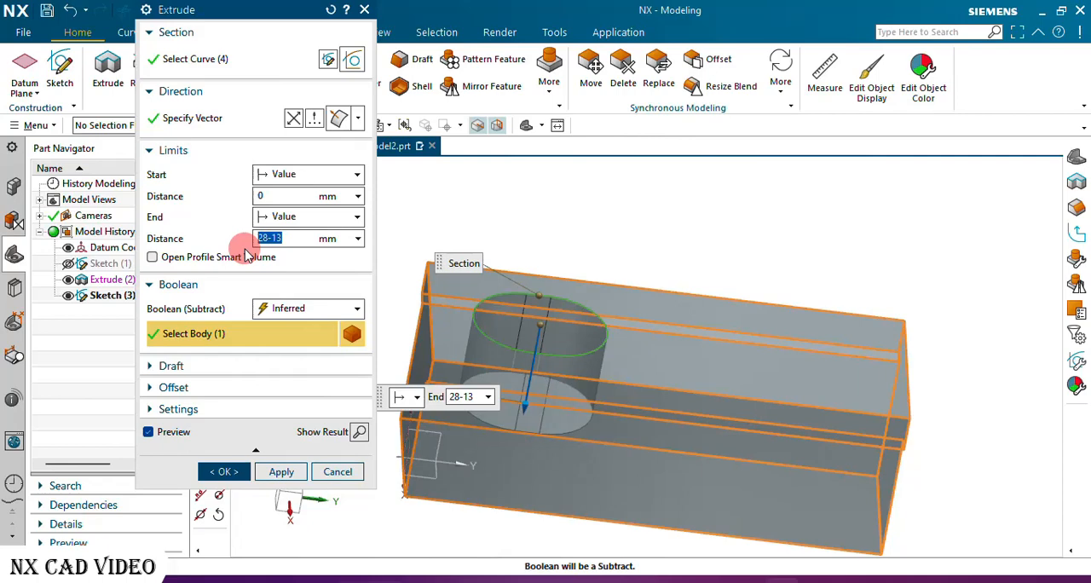
pyautogui.click(305, 315)
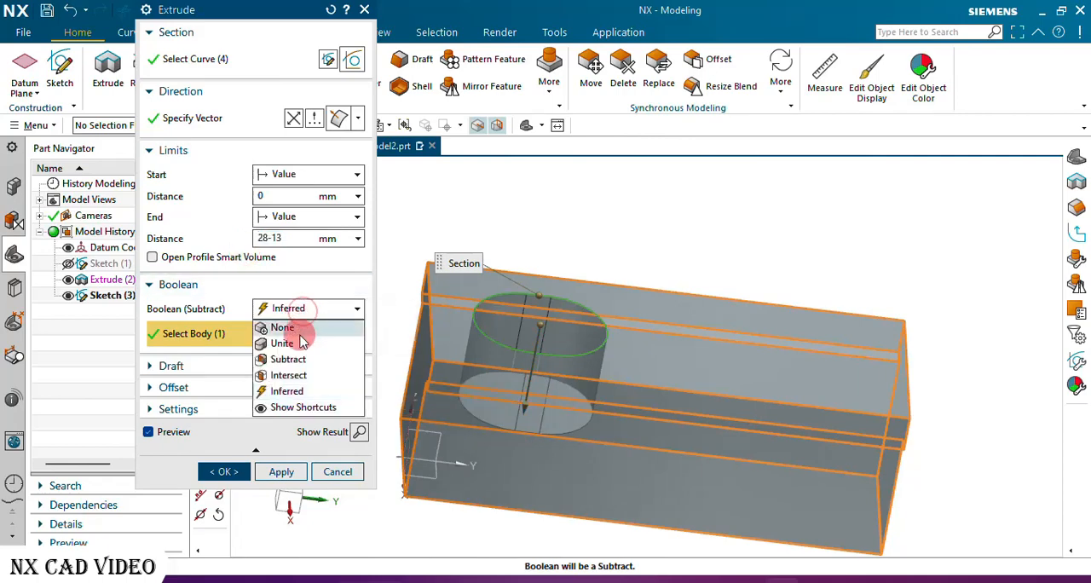
pyautogui.click(294, 356)
pyautogui.click(224, 471)
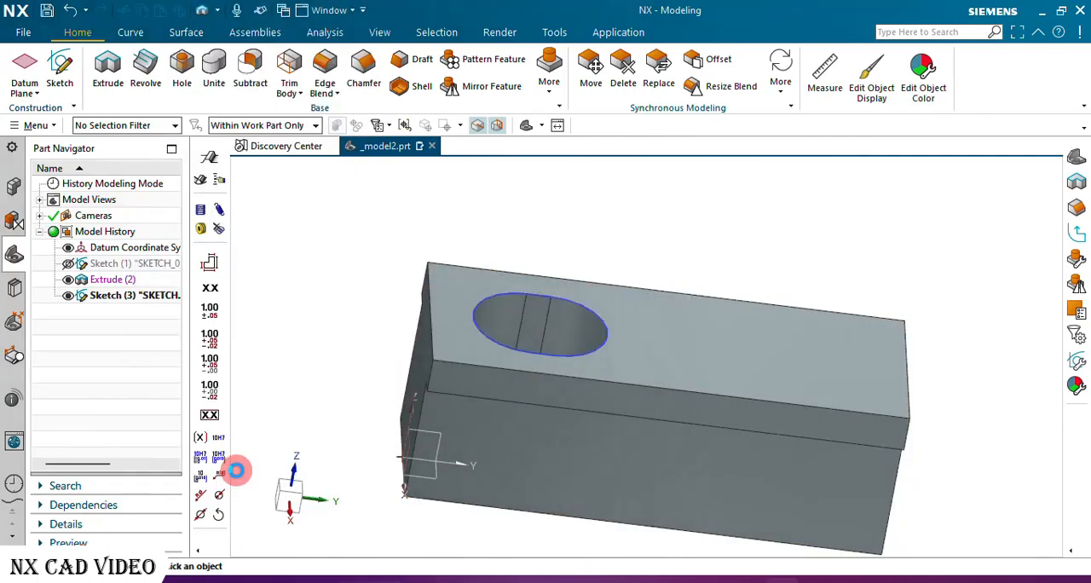
pyautogui.scroll(-2, 362, 326)
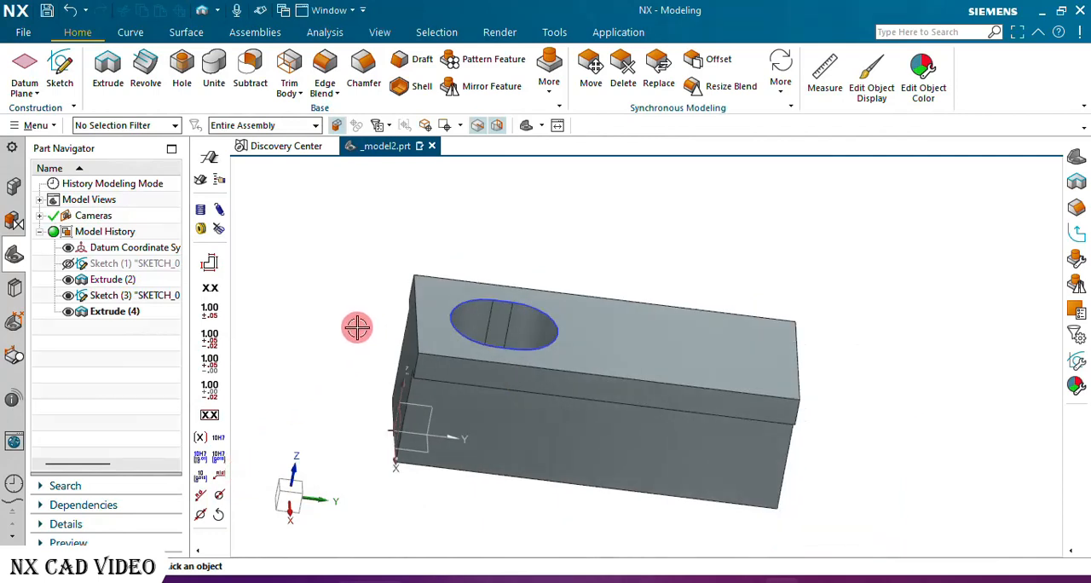
pyautogui.click(68, 295)
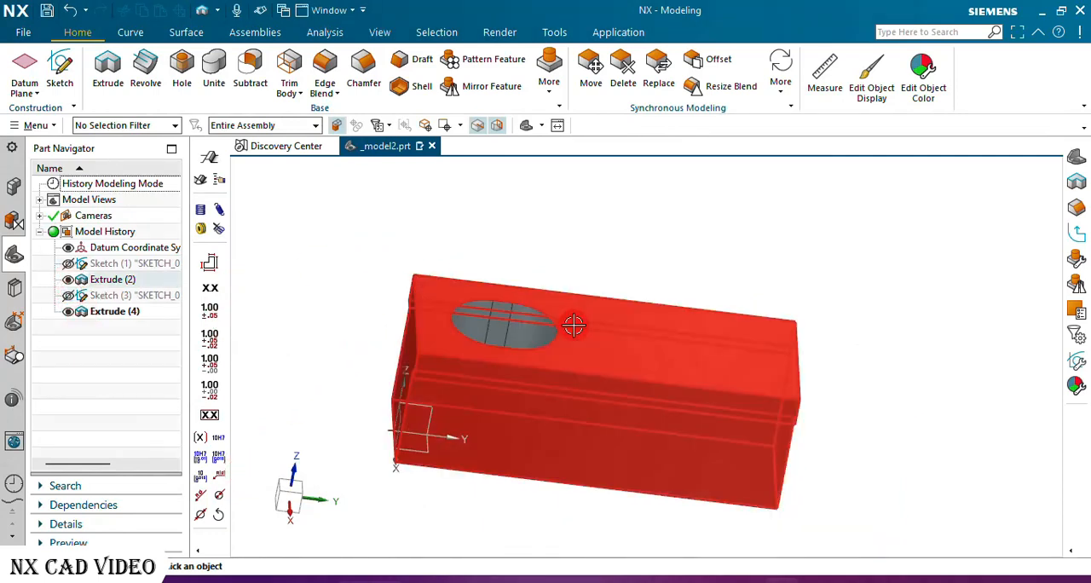
# Chamfer the slot pocket's upper edge loop using Offset and Angle with a 5 mm distance and 15° angle.
pyautogui.click(364, 59)
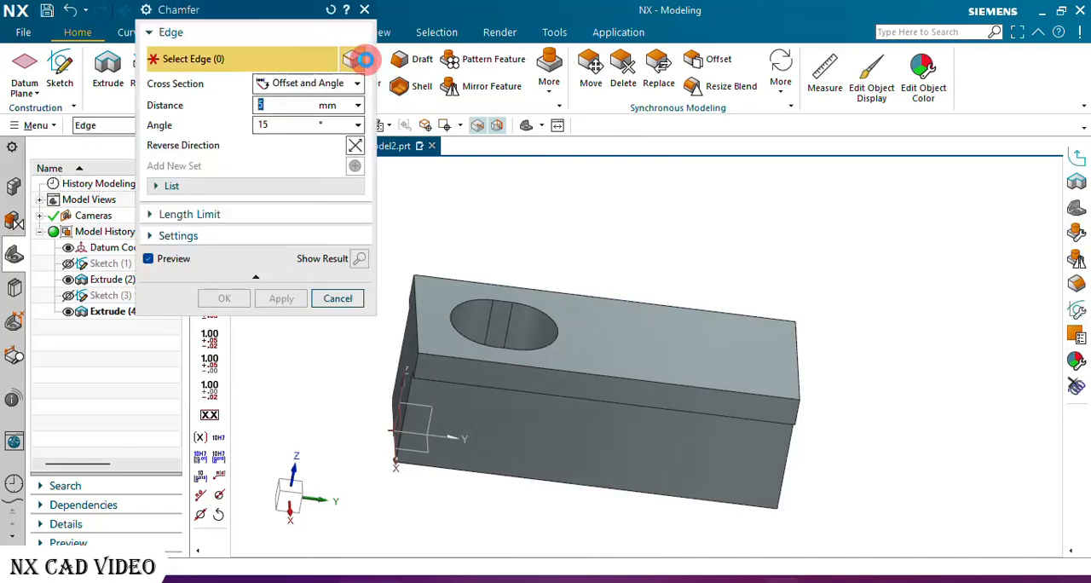
pyautogui.click(492, 295)
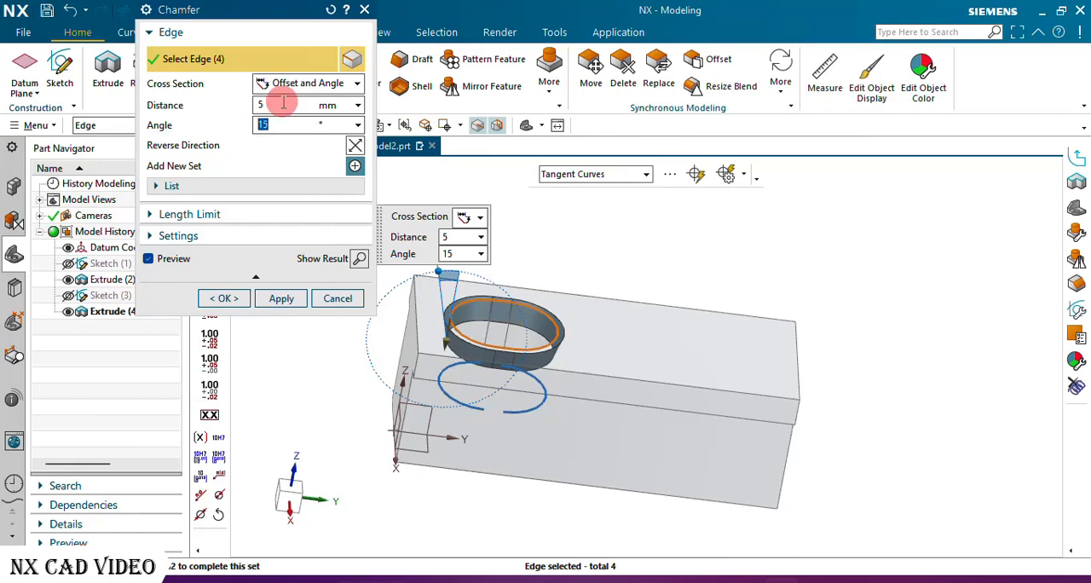
pyautogui.click(235, 301)
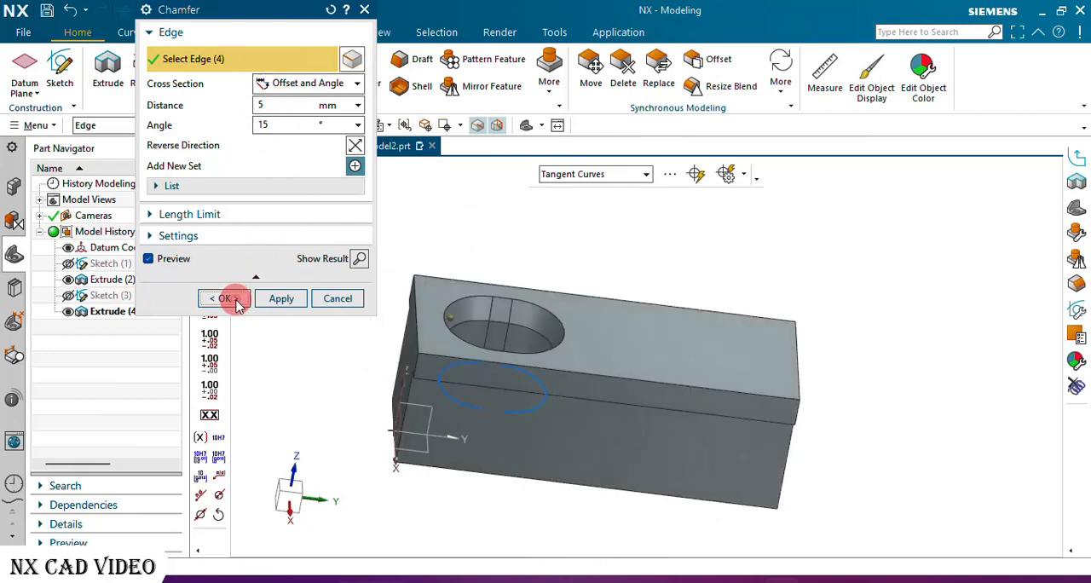
# Create a new sketch on the floor face of the slot pocket and leave the Profile command.
pyautogui.moveTo(388, 305)
pyautogui.mouseDown(button='middle')
pyautogui.moveTo(458, 298)
pyautogui.moveTo(441, 349)
pyautogui.moveTo(444, 324)
pyautogui.mouseUp(button='middle')
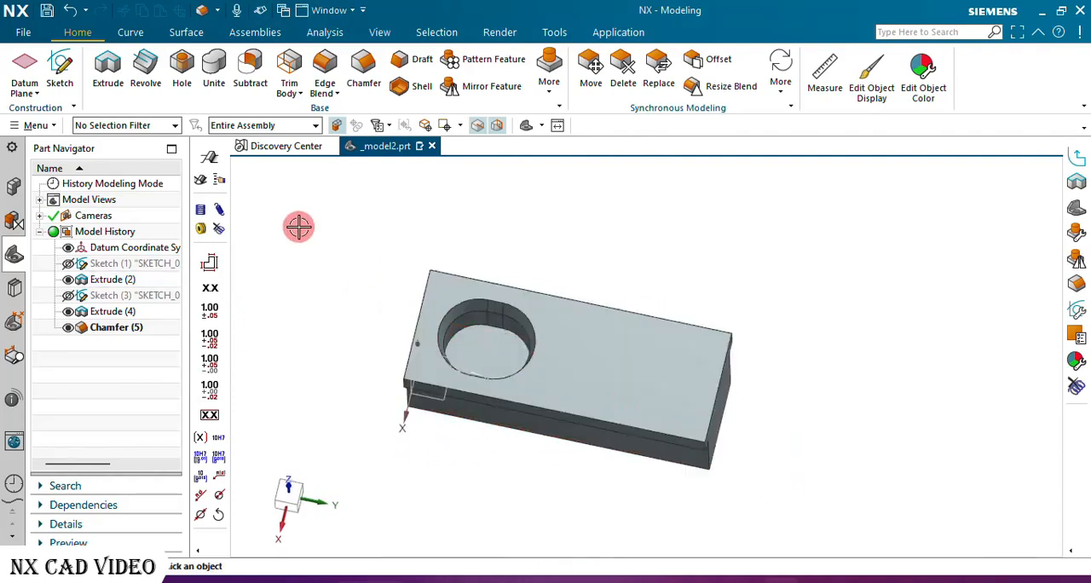
pyautogui.click(57, 56)
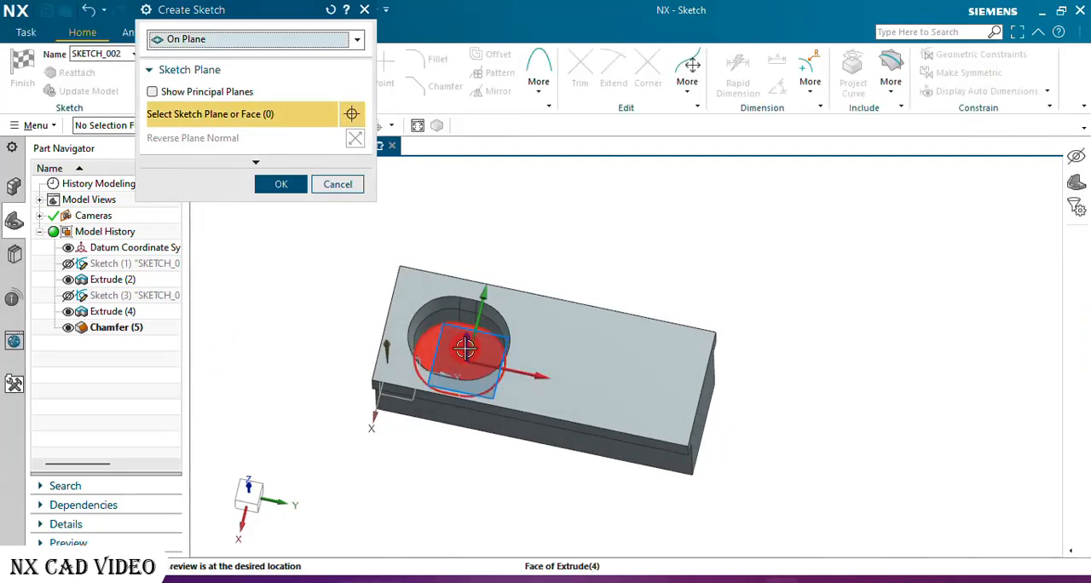
pyautogui.click(464, 348)
pyautogui.click(281, 186)
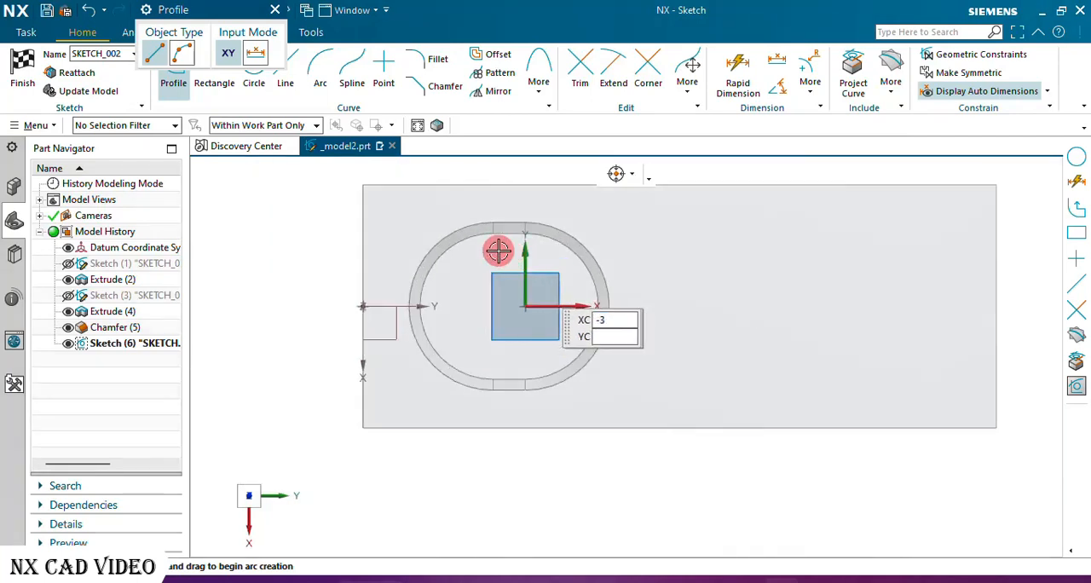
pyautogui.click(275, 11)
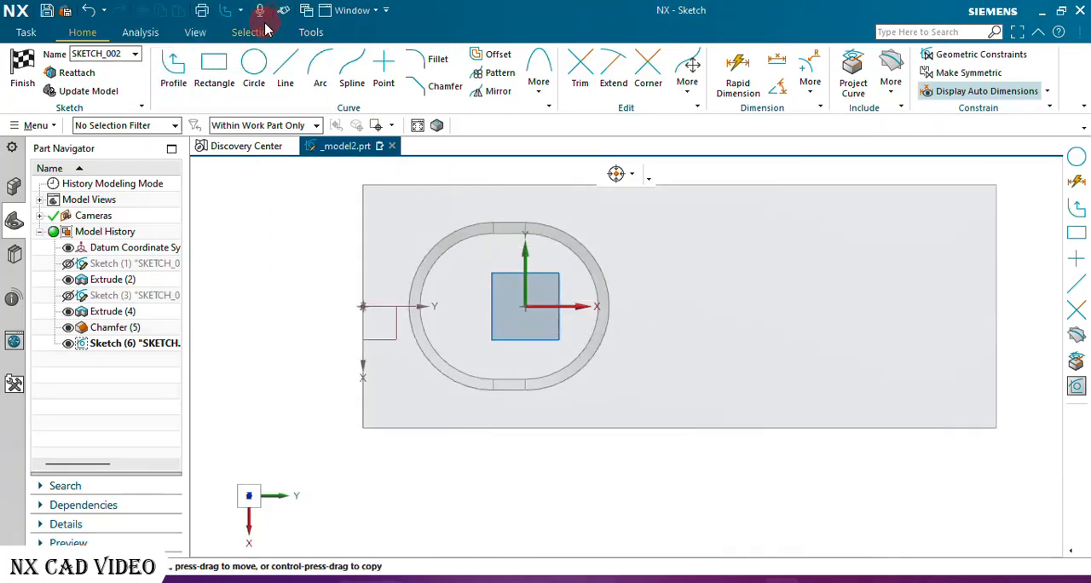
# Draw two overlapping circles of 14 mm diameter side by side on the pocket floor.
pyautogui.click(254, 68)
pyautogui.click(462, 303)
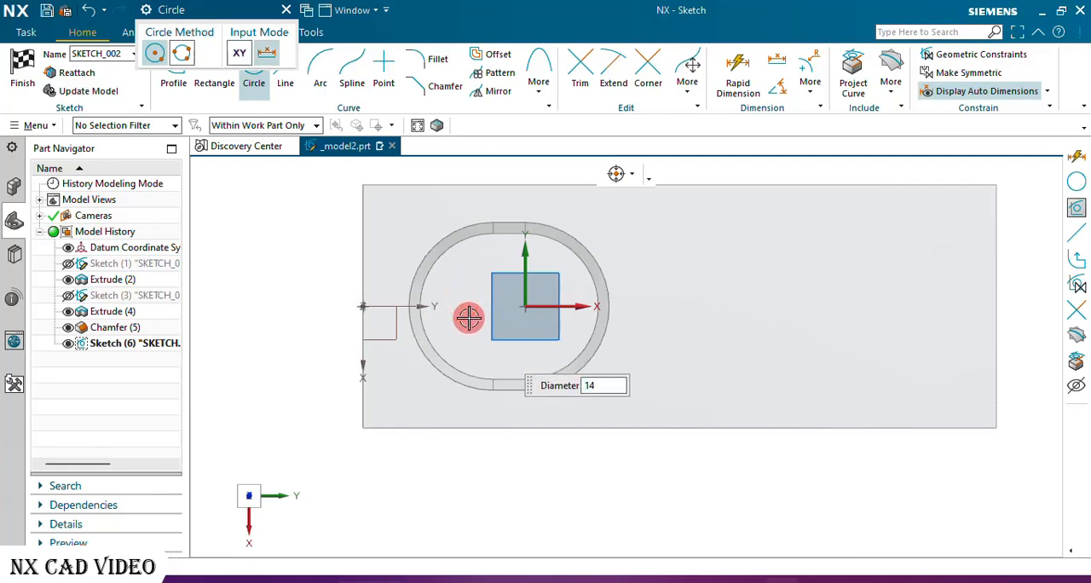
pyautogui.press('Return')
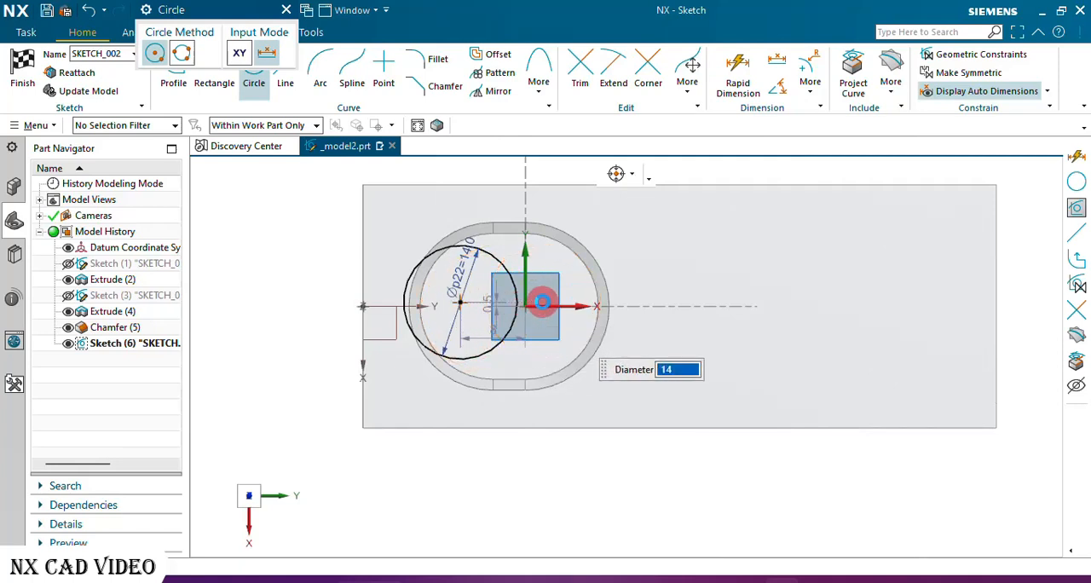
pyautogui.click(542, 302)
pyautogui.click(286, 10)
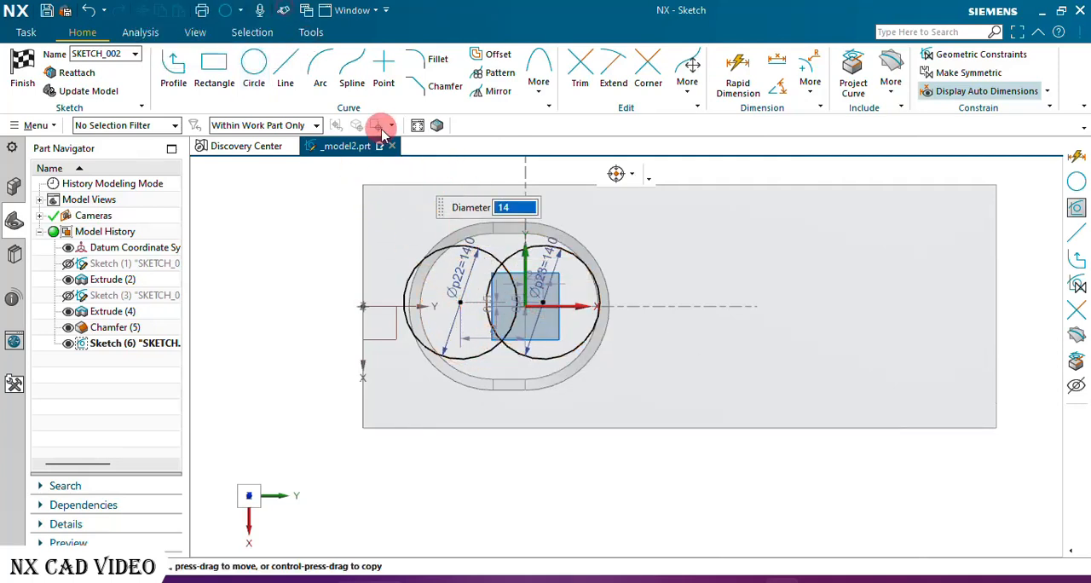
# Make the left 14 mm circle's center coincident with the center of the pocket's left end arc.
pyautogui.scroll(4, 435, 282)
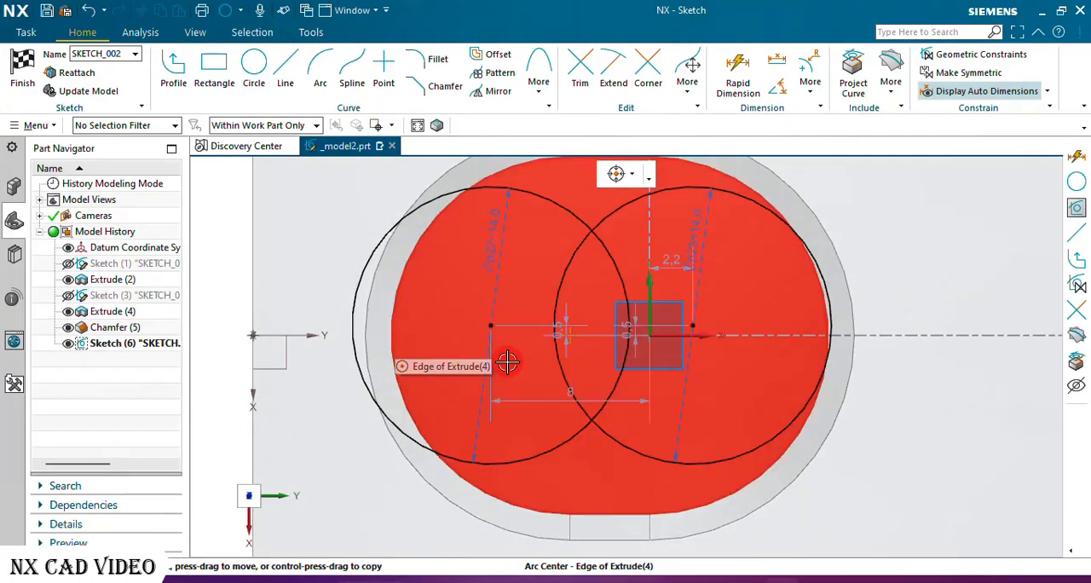
pyautogui.click(572, 335)
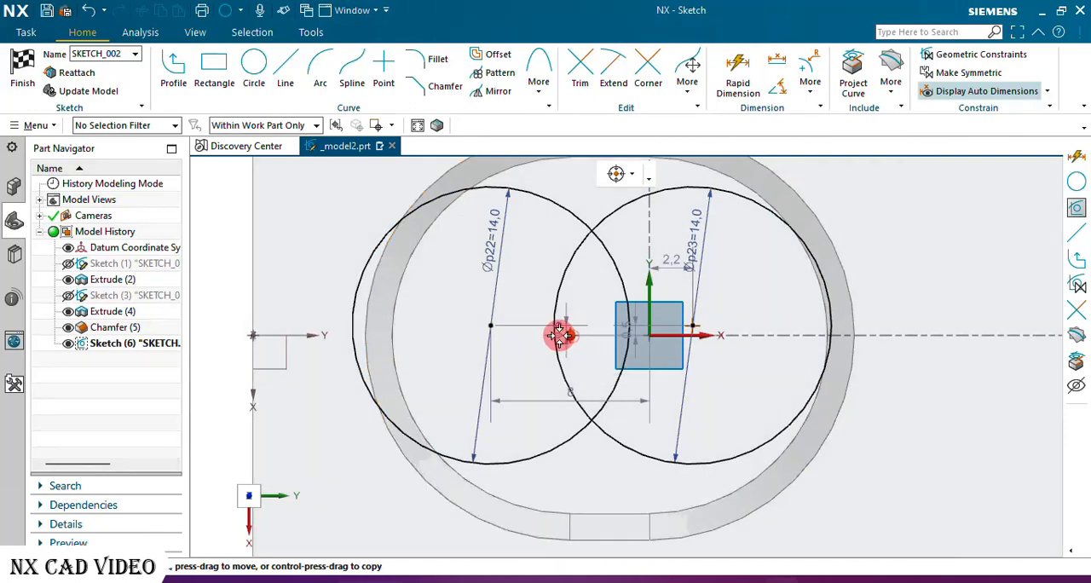
pyautogui.click(492, 326)
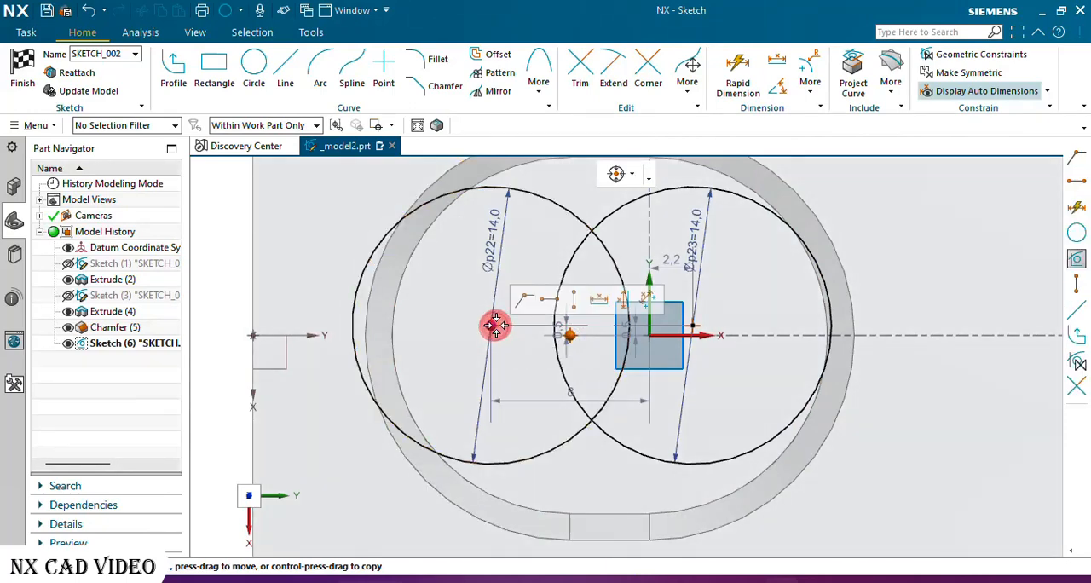
pyautogui.click(526, 299)
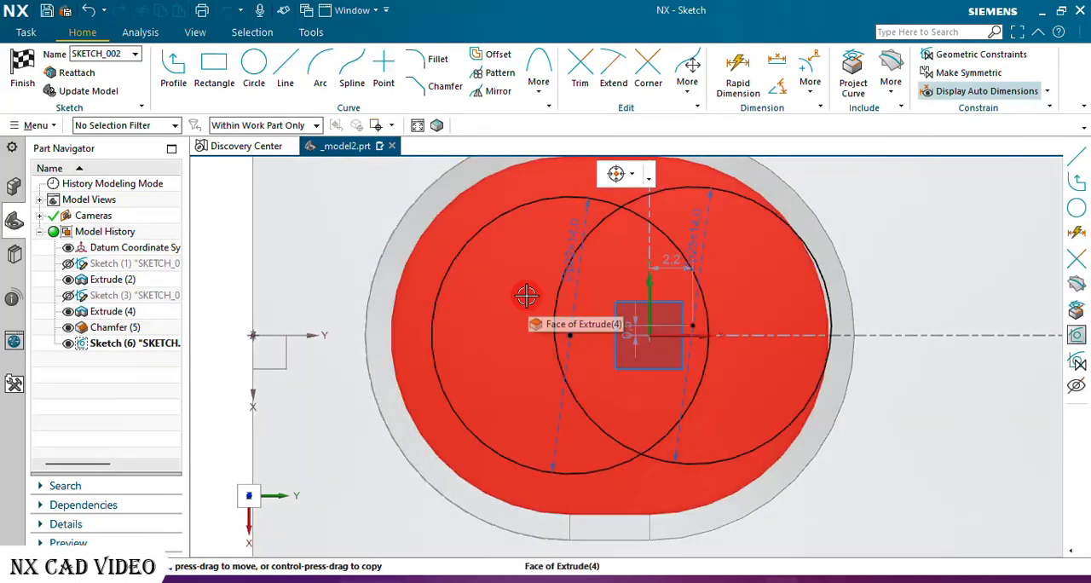
# Make the right 14 mm circle's center coincident with the sketch origin at the center of the pocket's right end arc.
pyautogui.scroll(-2, 435, 310)
pyautogui.scroll(2, 590, 325)
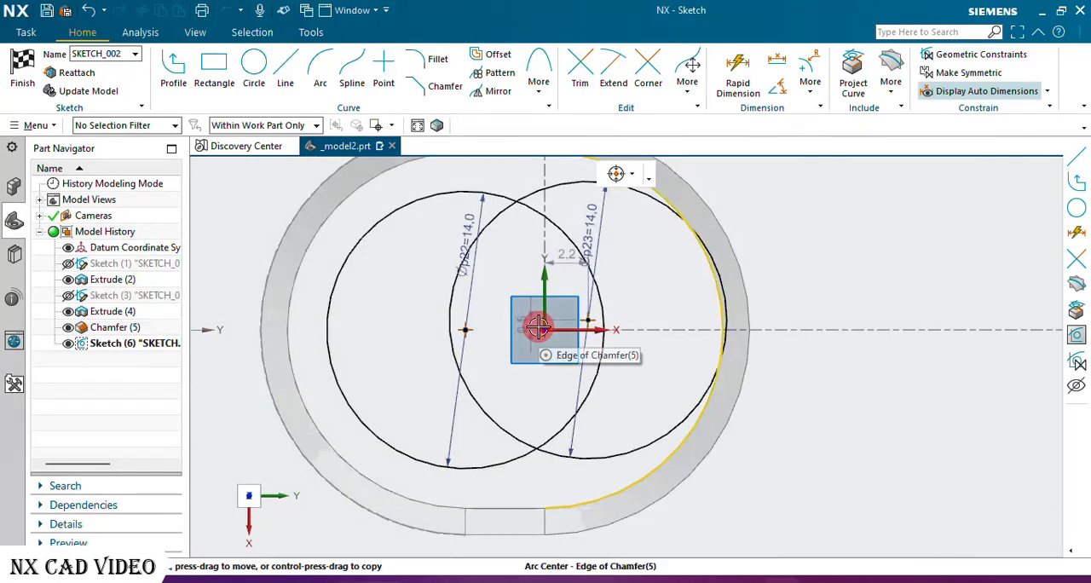
pyautogui.click(589, 319)
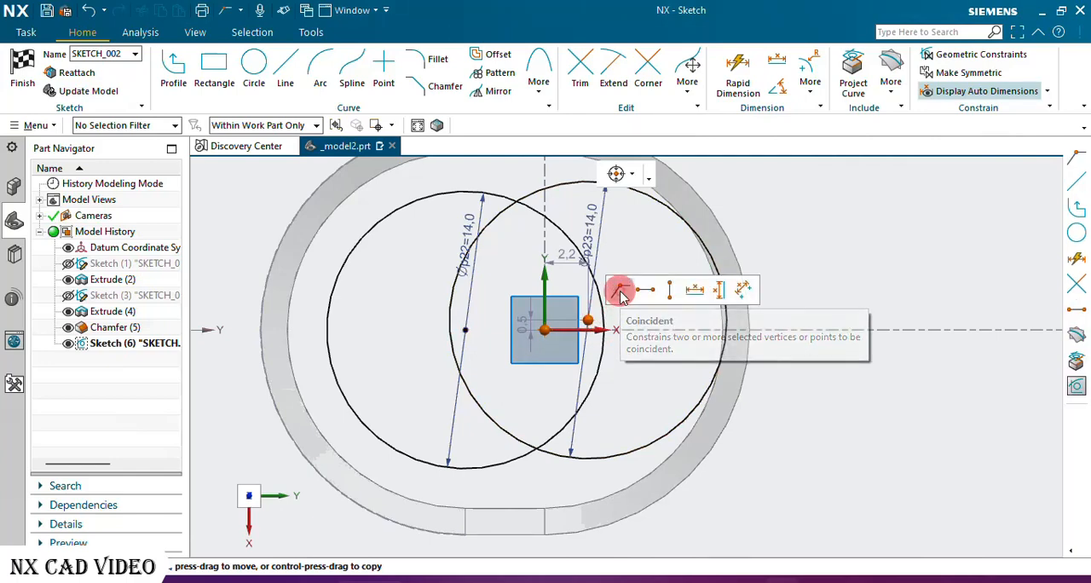
pyautogui.click(621, 296)
# Draw two straight lines joining the two 14 mm circles tangentially along their upper and lower sides.
pyautogui.click(286, 73)
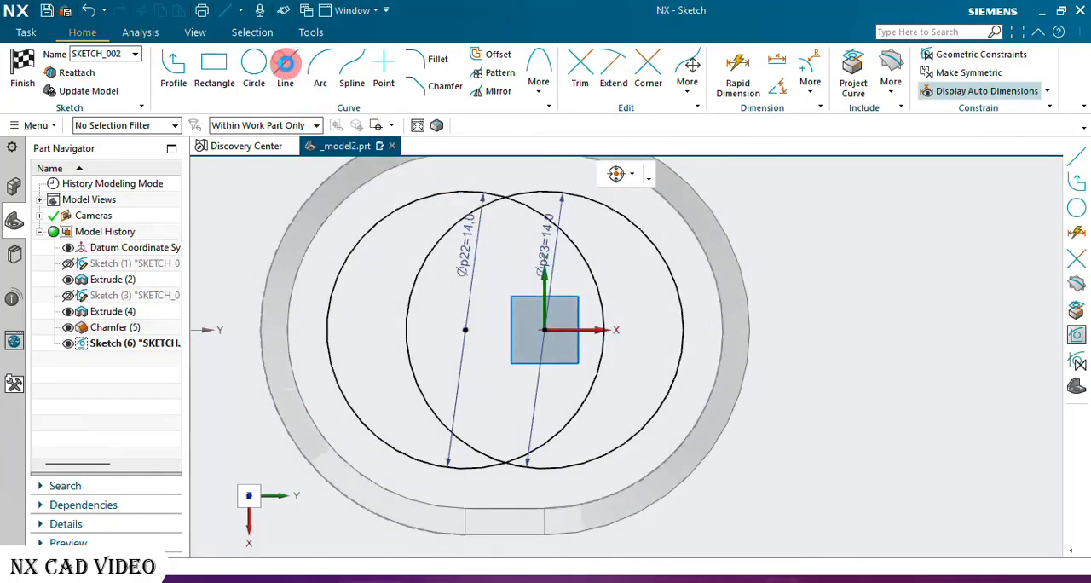
pyautogui.click(437, 198)
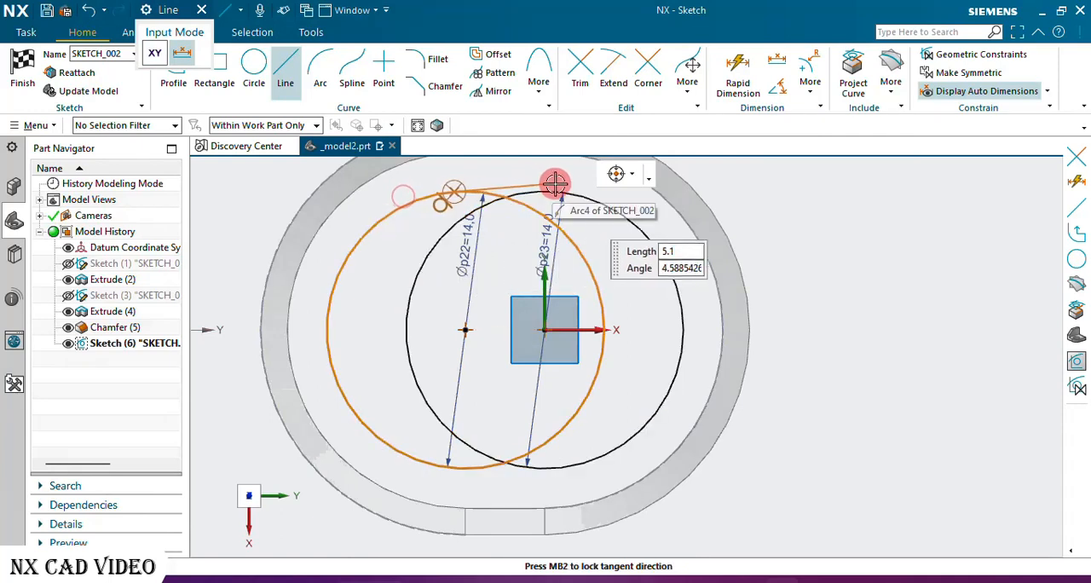
pyautogui.click(559, 182)
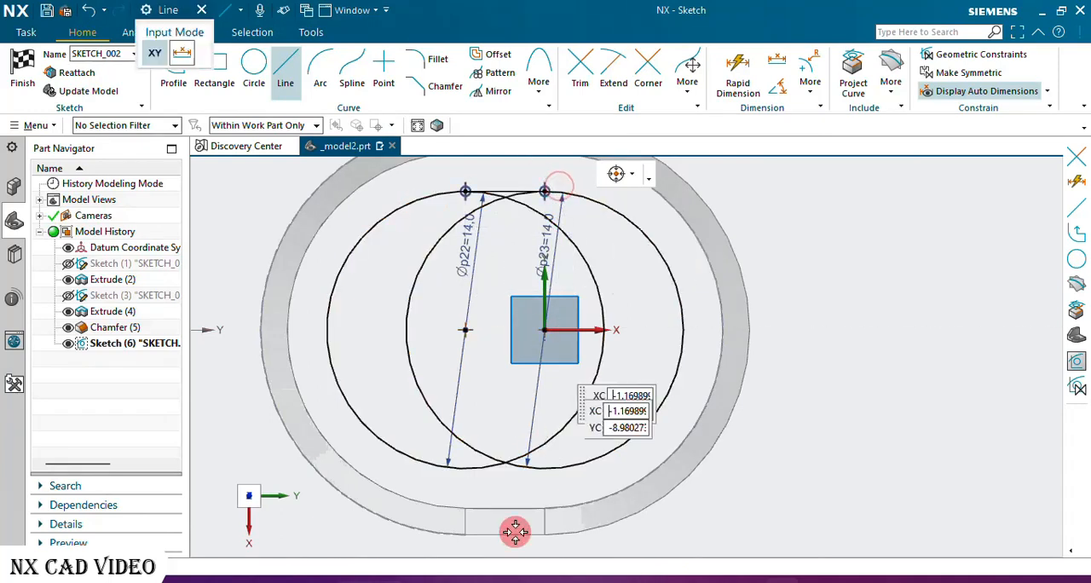
pyautogui.click(439, 474)
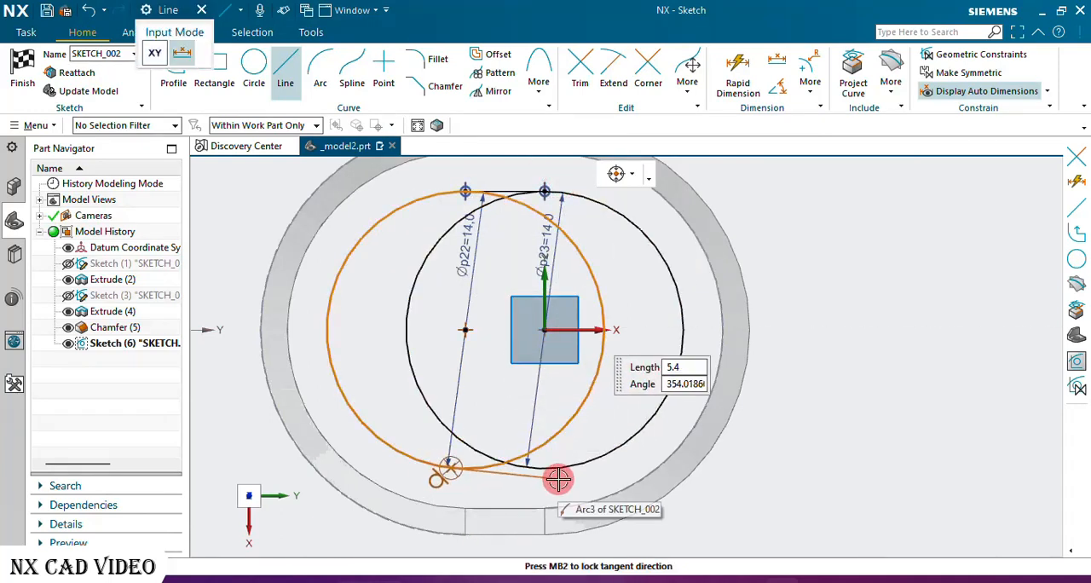
pyautogui.click(558, 475)
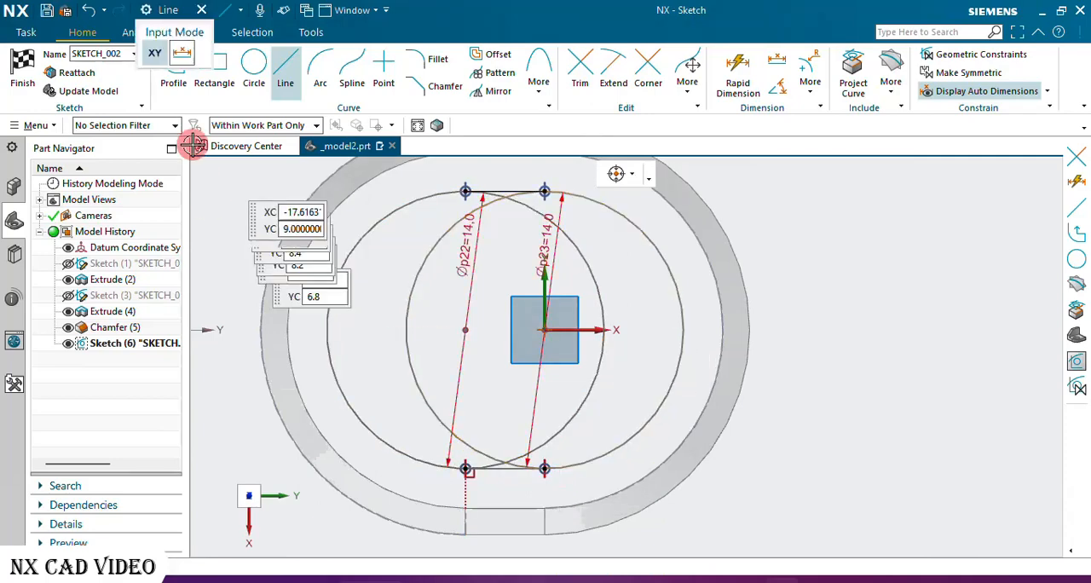
pyautogui.click(201, 12)
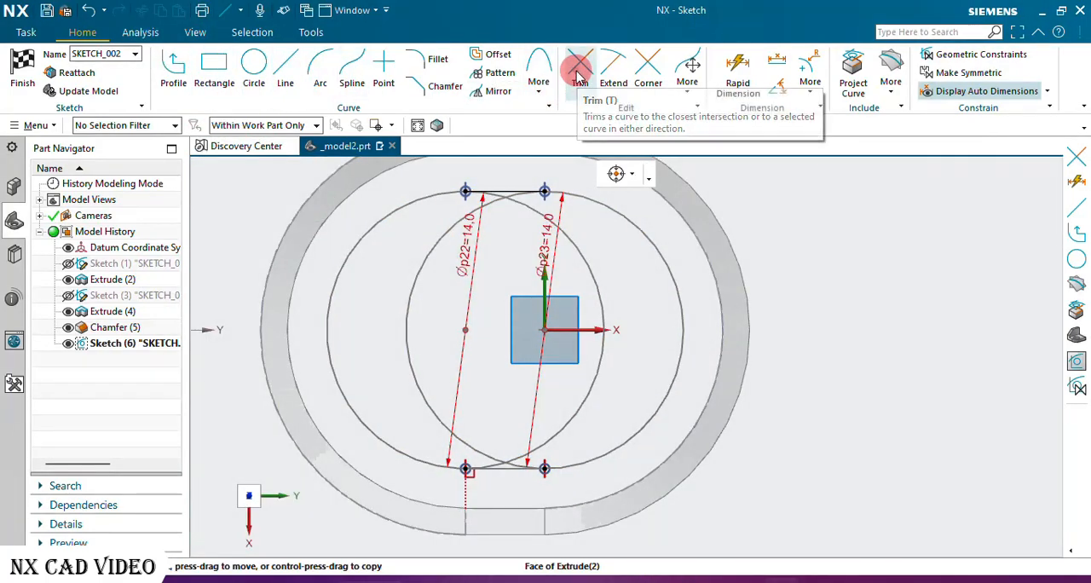
# Trim the inner arcs of both 14 mm circles to leave a closed slot outline, and finish the sketch.
pyautogui.click(577, 70)
pyautogui.moveTo(459, 323); pyautogui.dragTo(403, 346)
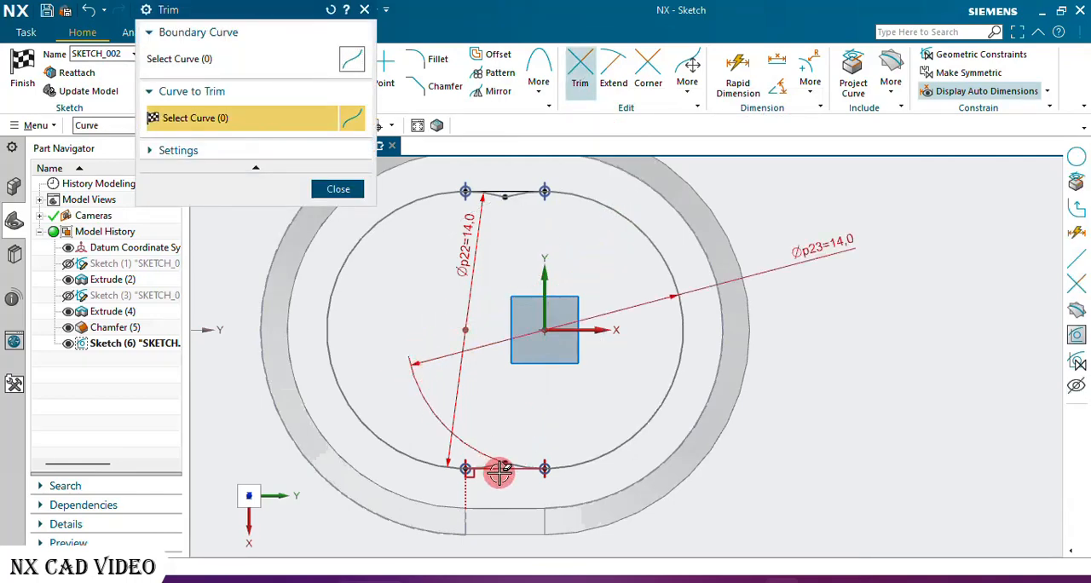
pyautogui.scroll(5, 499, 473)
pyautogui.moveTo(542, 388); pyautogui.dragTo(511, 401)
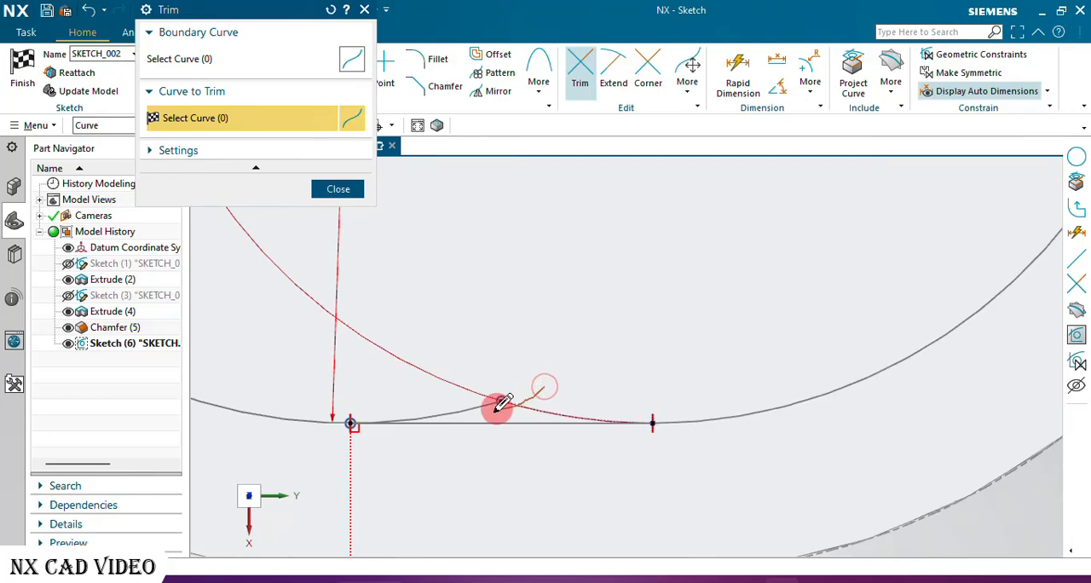
pyautogui.scroll(-6, 376, 442)
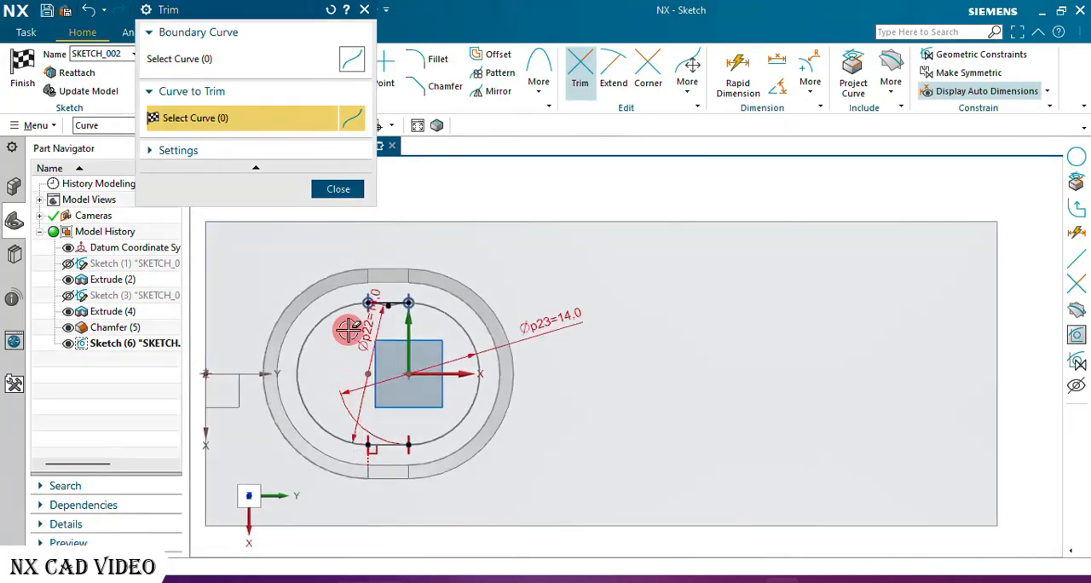
pyautogui.scroll(8, 457, 381)
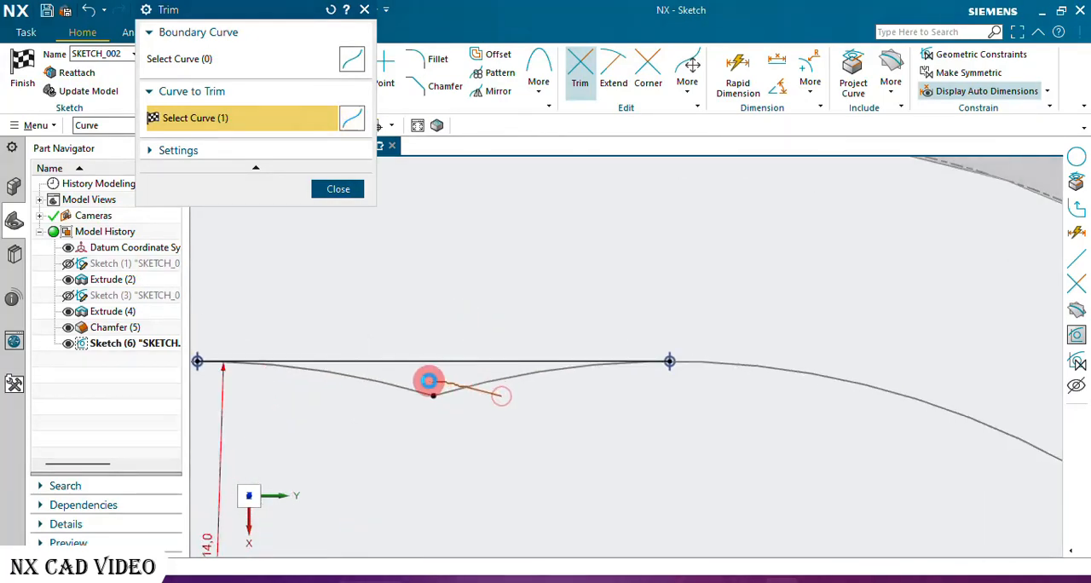
pyautogui.moveTo(429, 381); pyautogui.dragTo(401, 394)
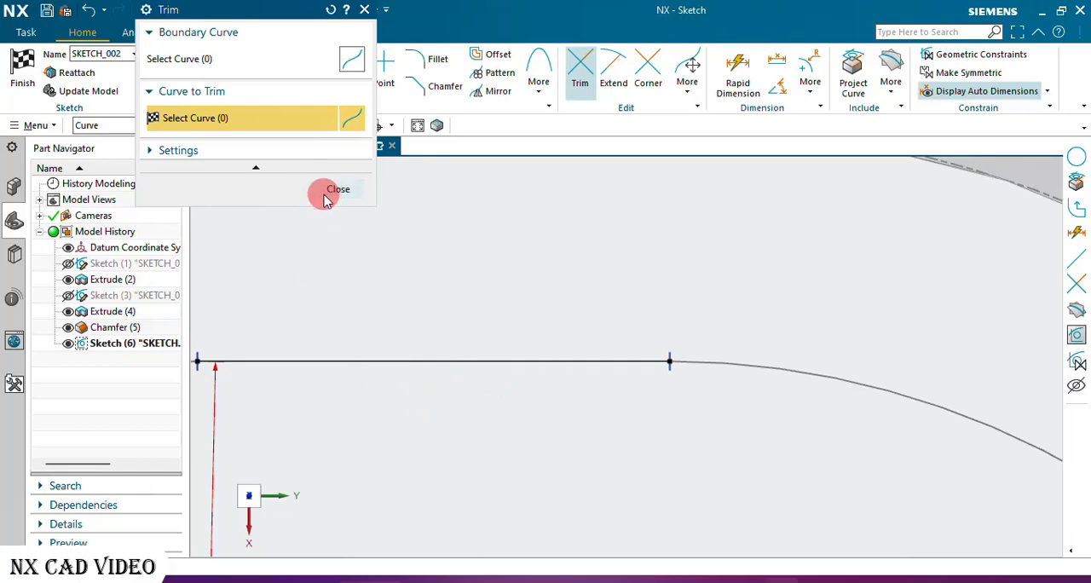
pyautogui.click(324, 198)
pyautogui.scroll(-6, 541, 243)
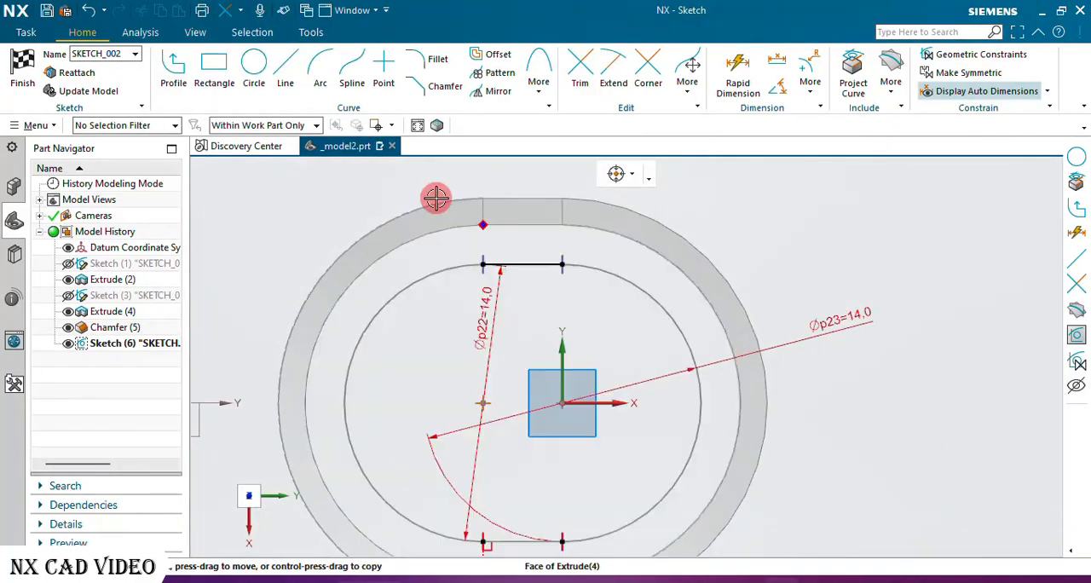
pyautogui.click(22, 75)
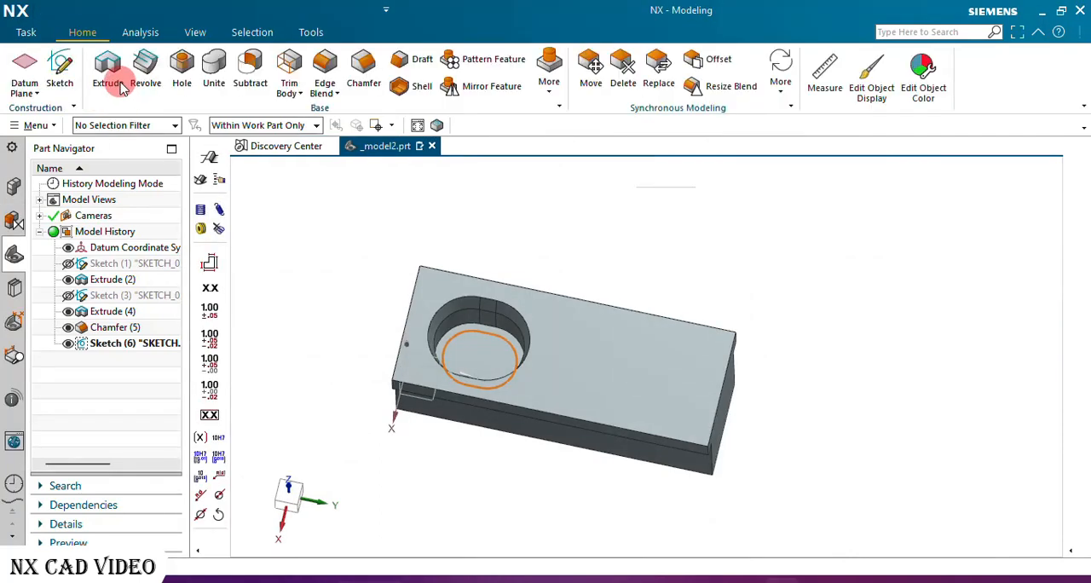
# Extrude the smaller slot outline downward as a Subtract, with the direction reversed and an end distance of 13-6 mm.
pyautogui.click(121, 77)
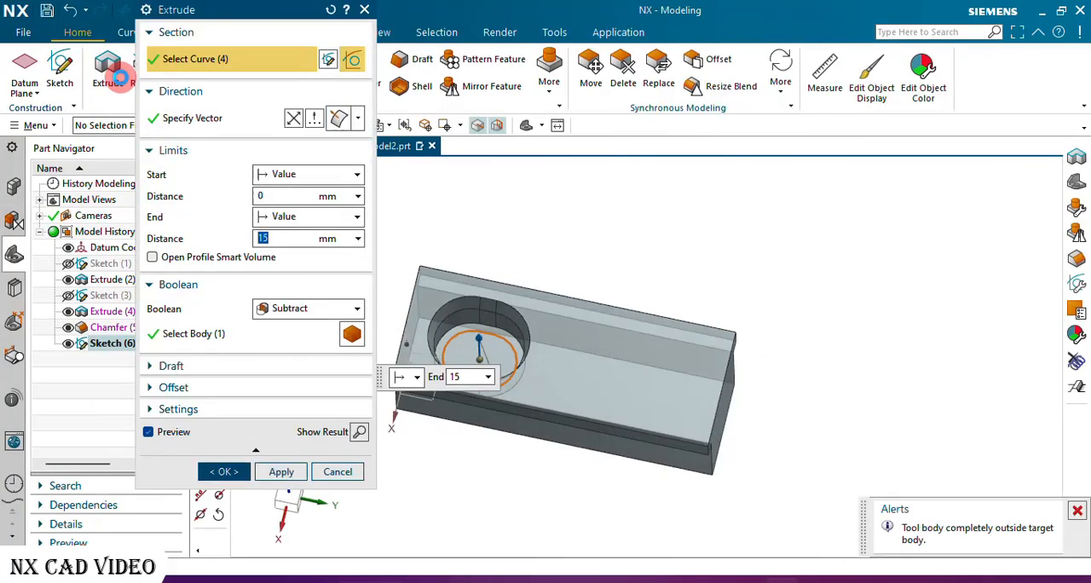
pyautogui.click(294, 118)
pyautogui.doubleClick(282, 237)
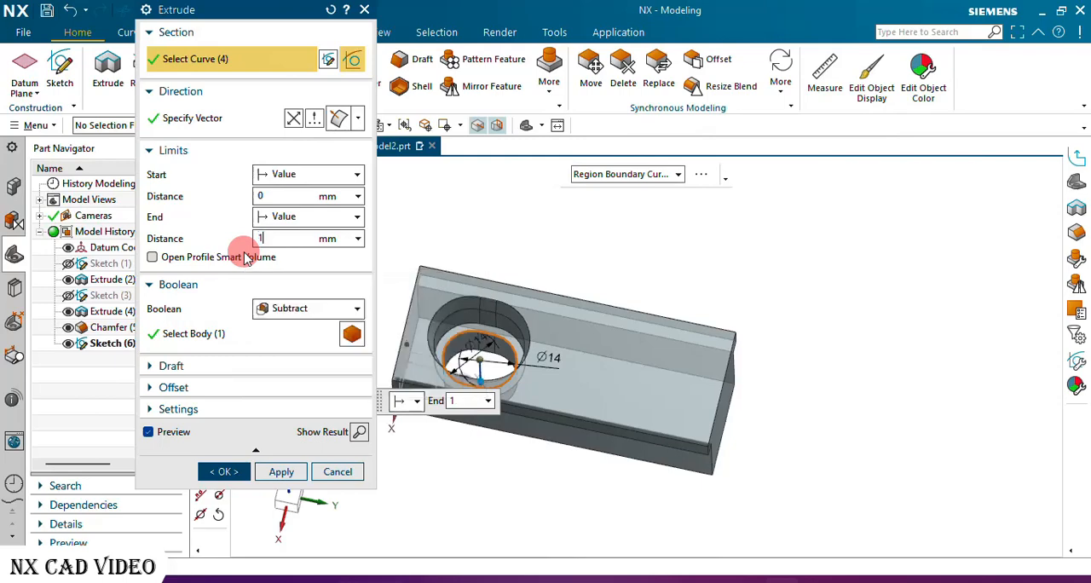
pyautogui.write('13-6')
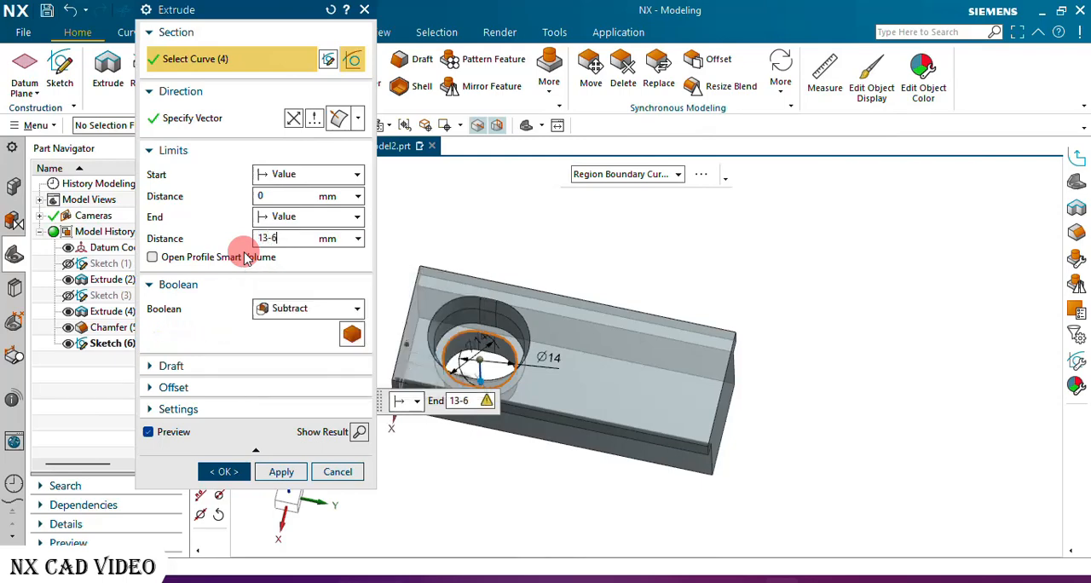
pyautogui.press('Return')
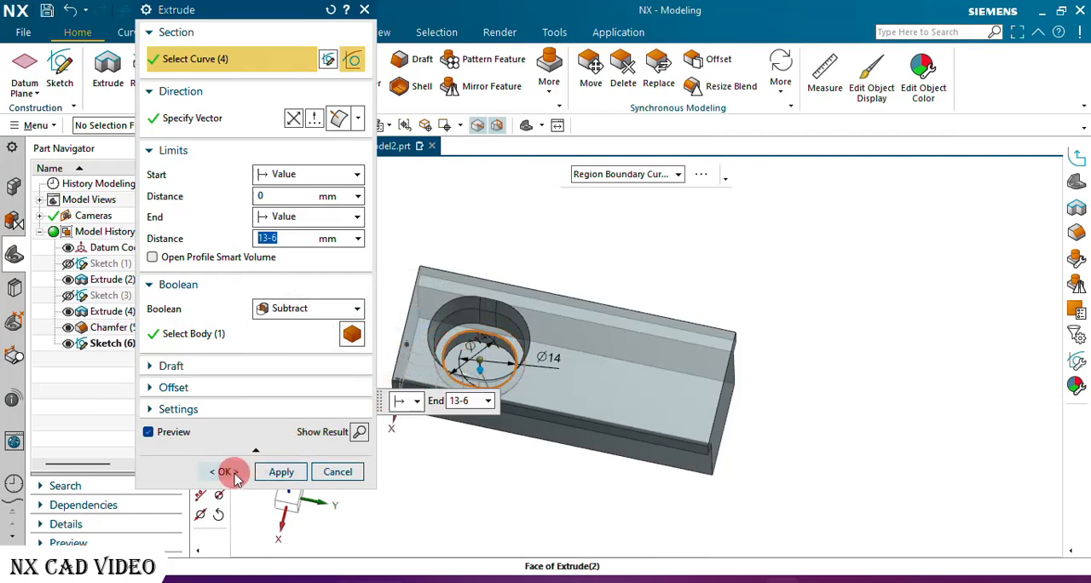
pyautogui.click(235, 476)
# Create a new sketch on the floor face of the smaller, deeper slot pocket.
pyautogui.scroll(5, 492, 324)
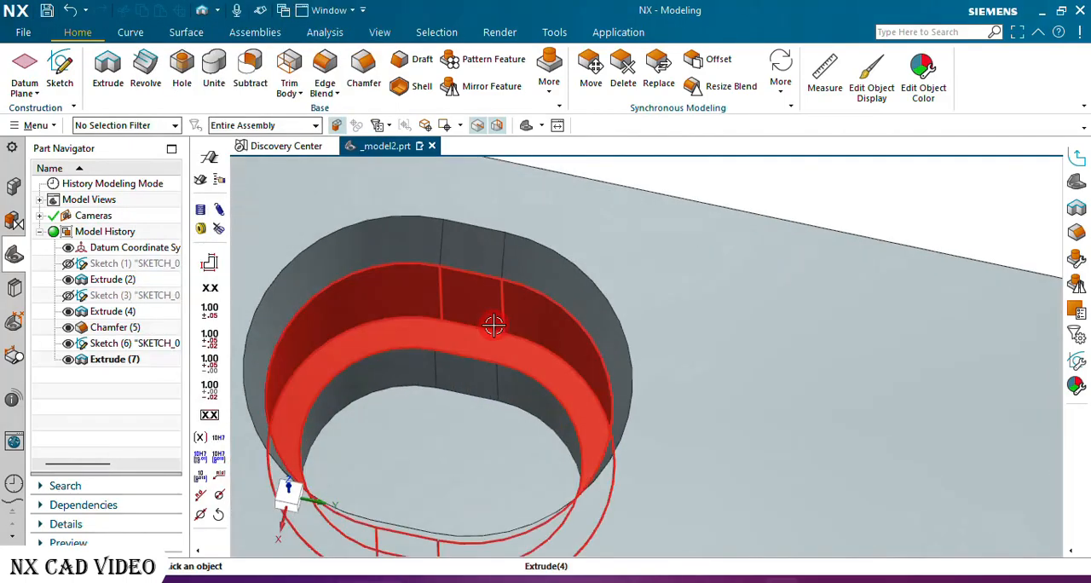
pyautogui.scroll(-4, 491, 320)
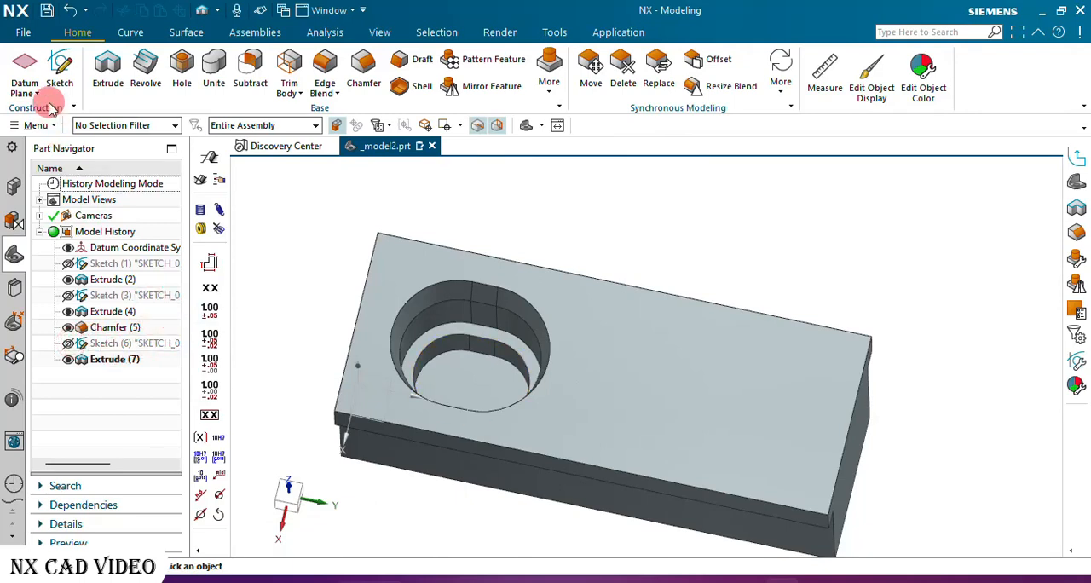
pyautogui.click(56, 68)
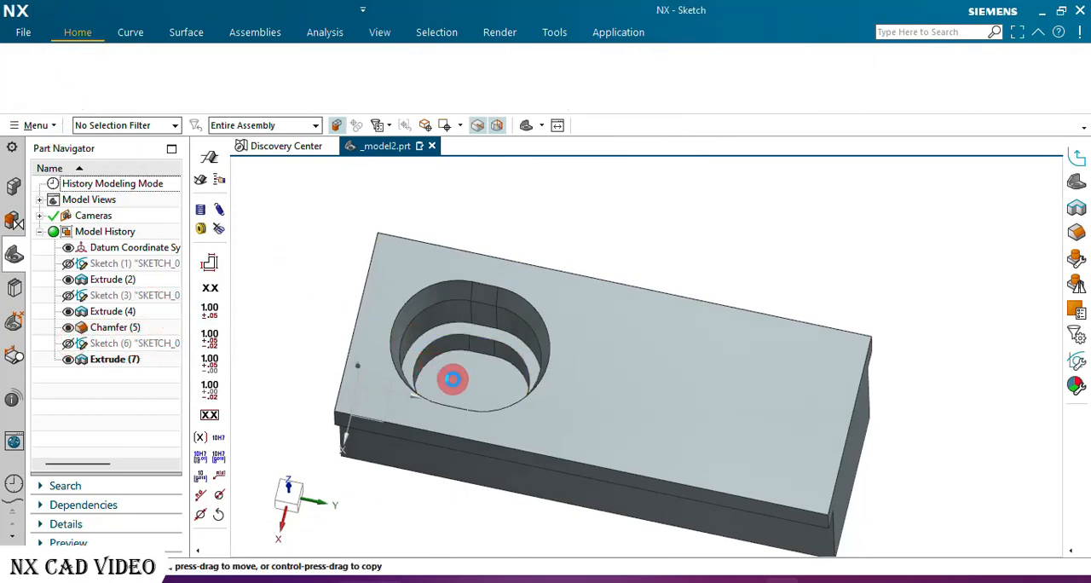
pyautogui.click(450, 380)
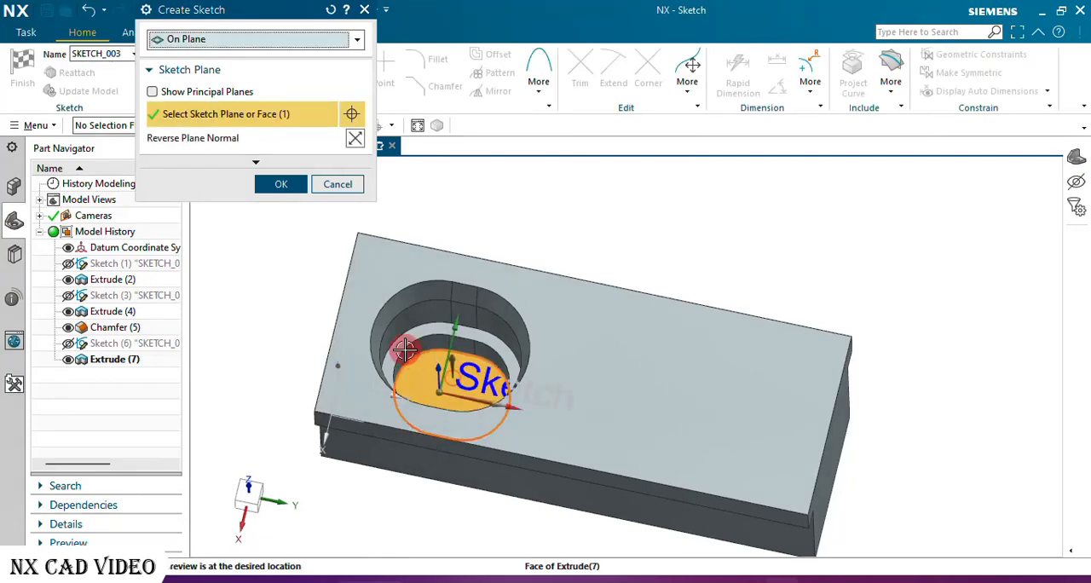
pyautogui.click(283, 184)
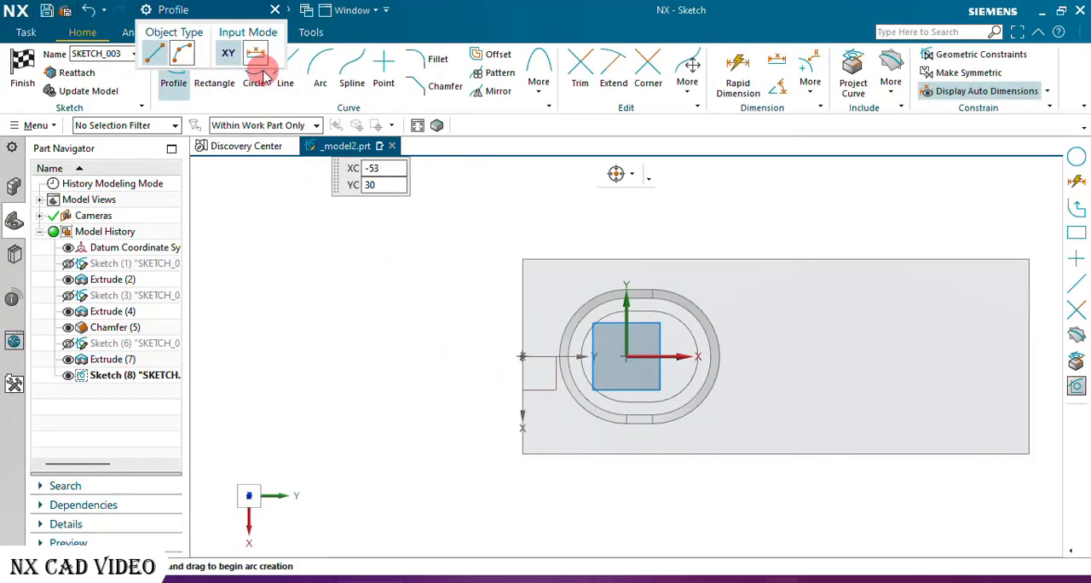
# Draw a 13 mm diameter circle on the deeper pocket's floor, centered about 2 mm along X from the sketch origin.
pyautogui.click(255, 76)
pyautogui.scroll(3, 670, 378)
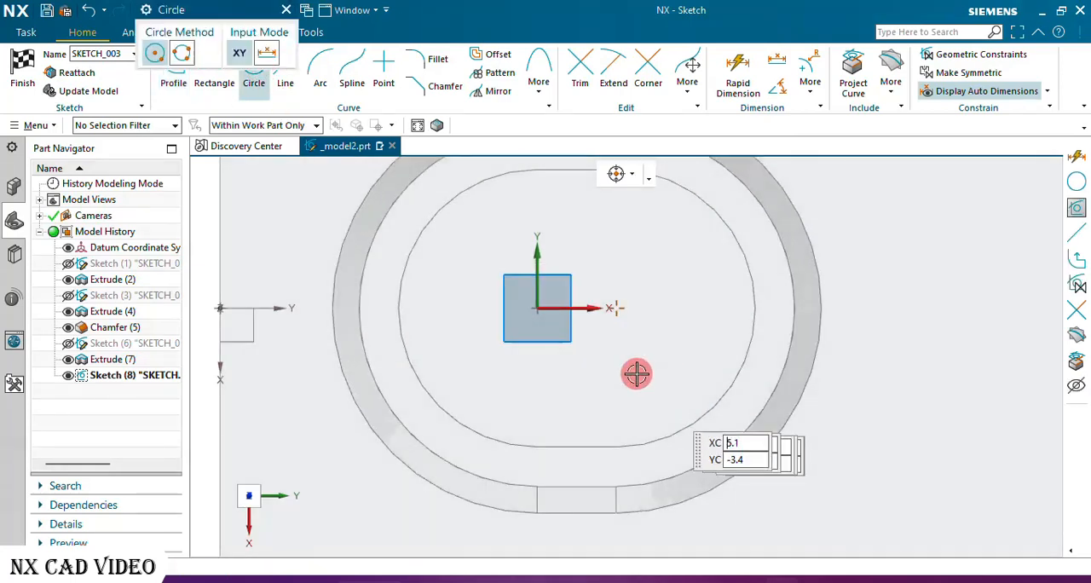
pyautogui.click(577, 309)
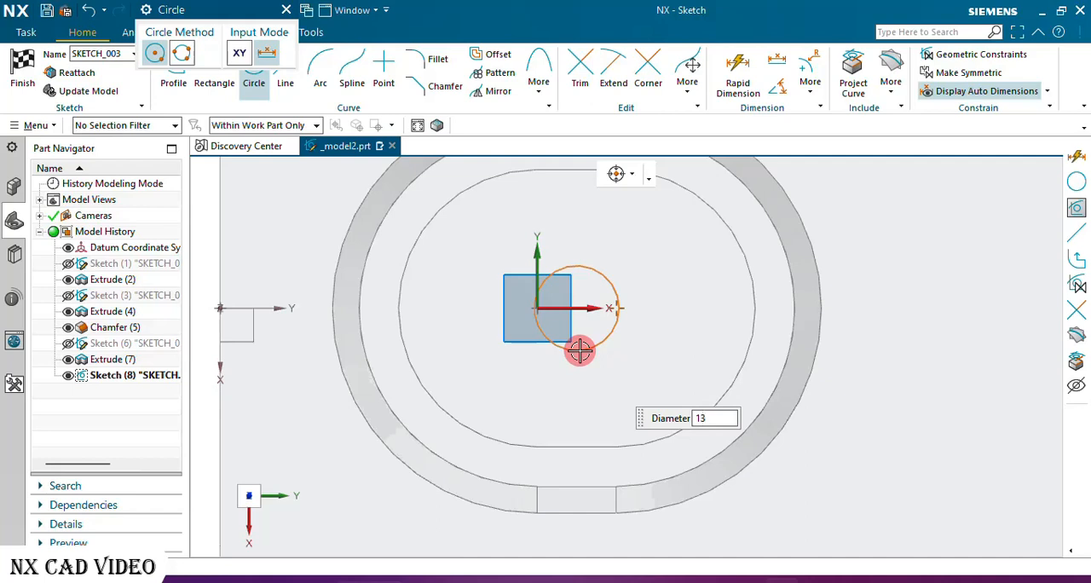
pyautogui.press('Return')
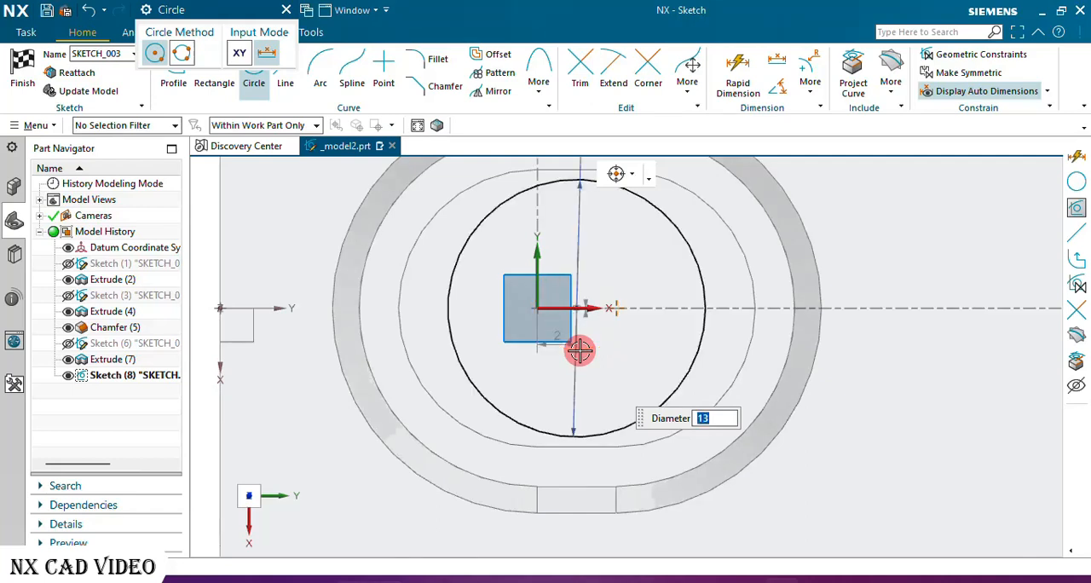
pyautogui.click(286, 10)
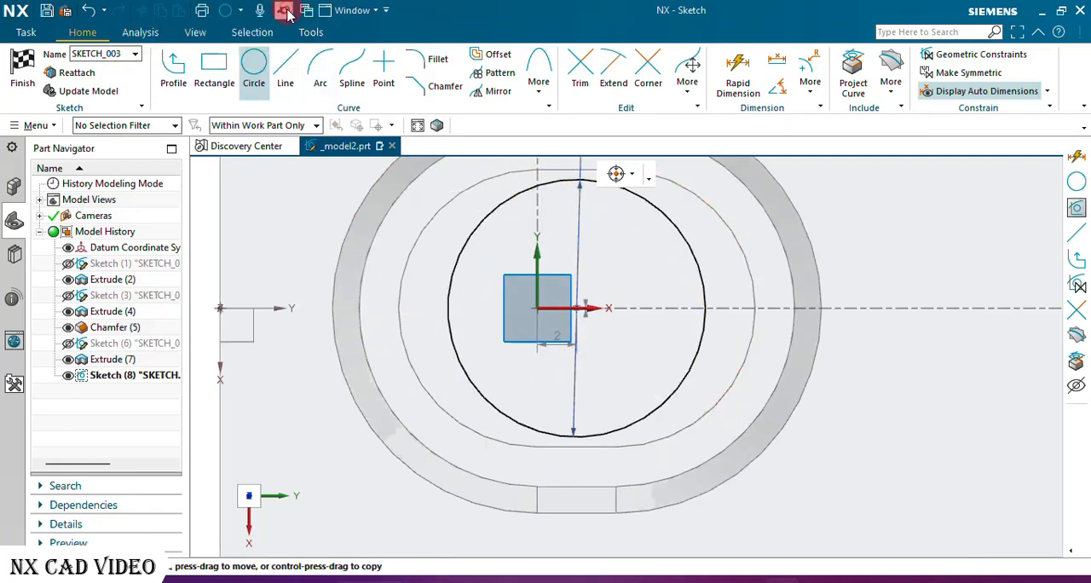
# Constrain the 13 mm circle's center to lie on the sketch's horizontal axis.
pyautogui.scroll(-3, 640, 299)
pyautogui.scroll(5, 645, 299)
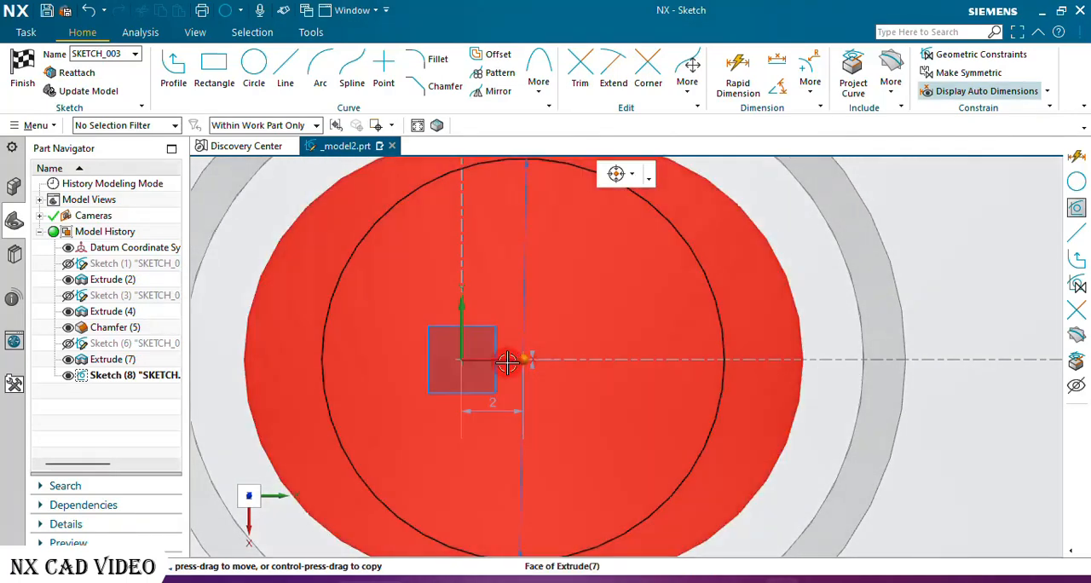
pyautogui.scroll(4, 512, 360)
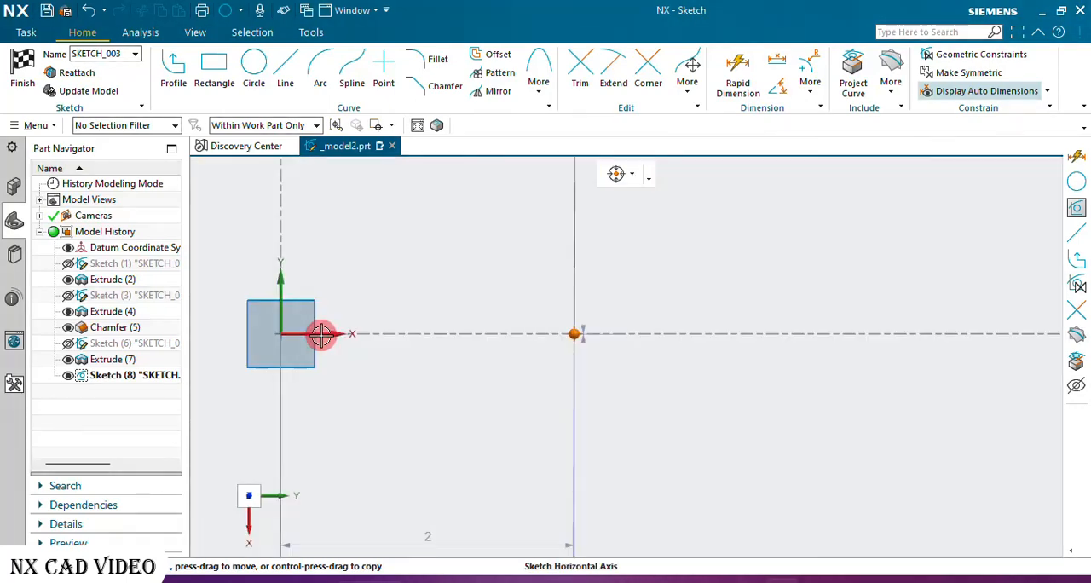
pyautogui.click(325, 333)
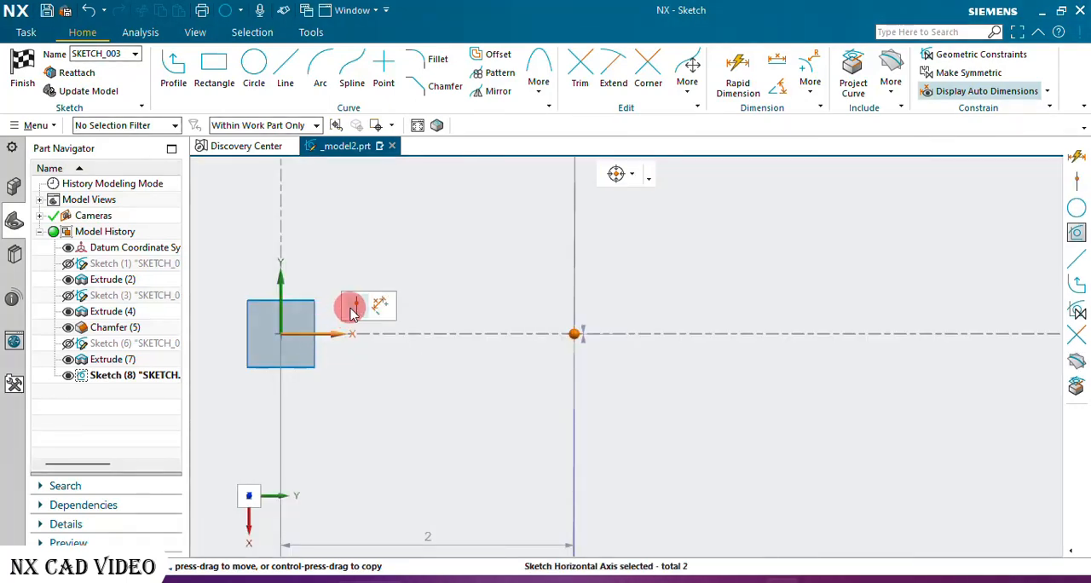
pyautogui.click(354, 304)
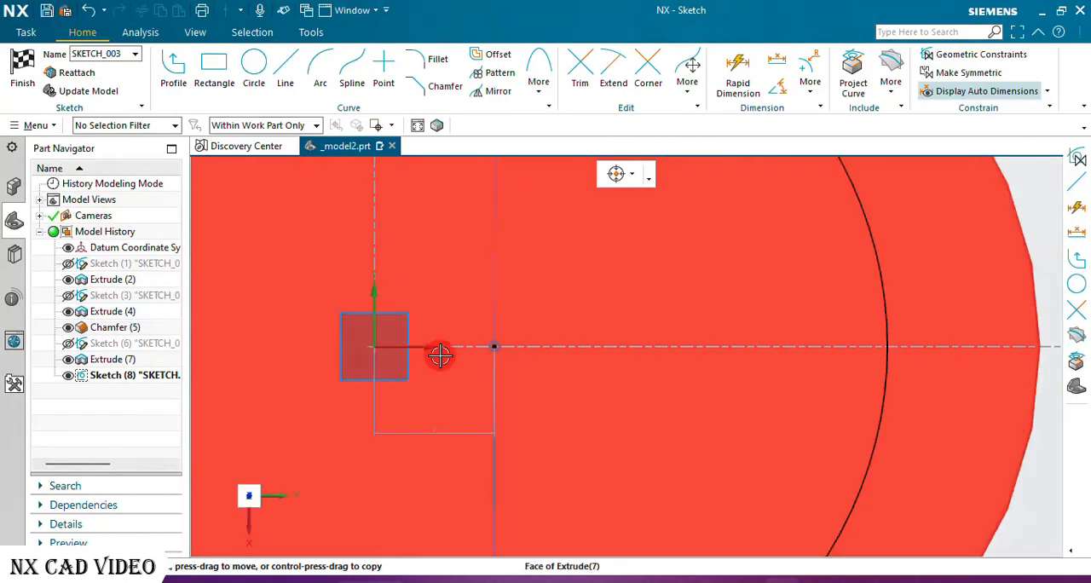
# Align the 13 mm circle's center vertically with the midpoint of the deeper pocket's straight edge and finish the sketch.
pyautogui.scroll(-5, 440, 355)
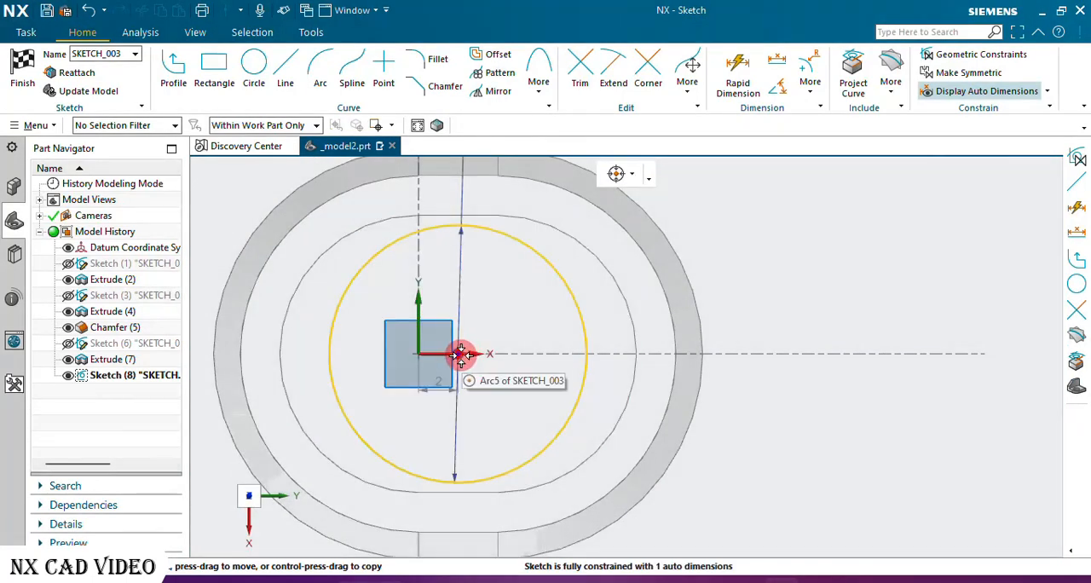
pyautogui.click(460, 354)
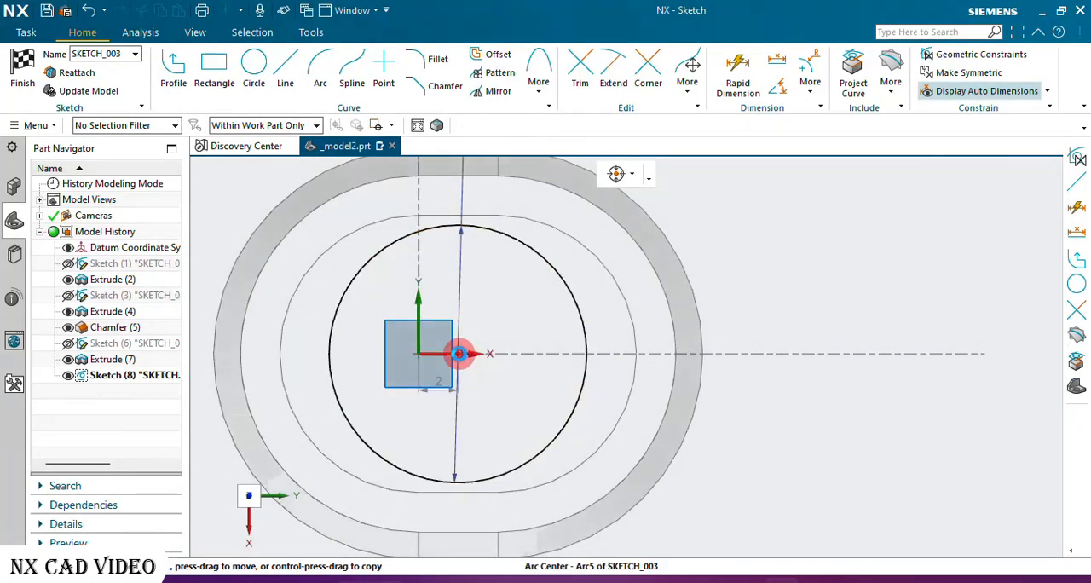
pyautogui.click(457, 218)
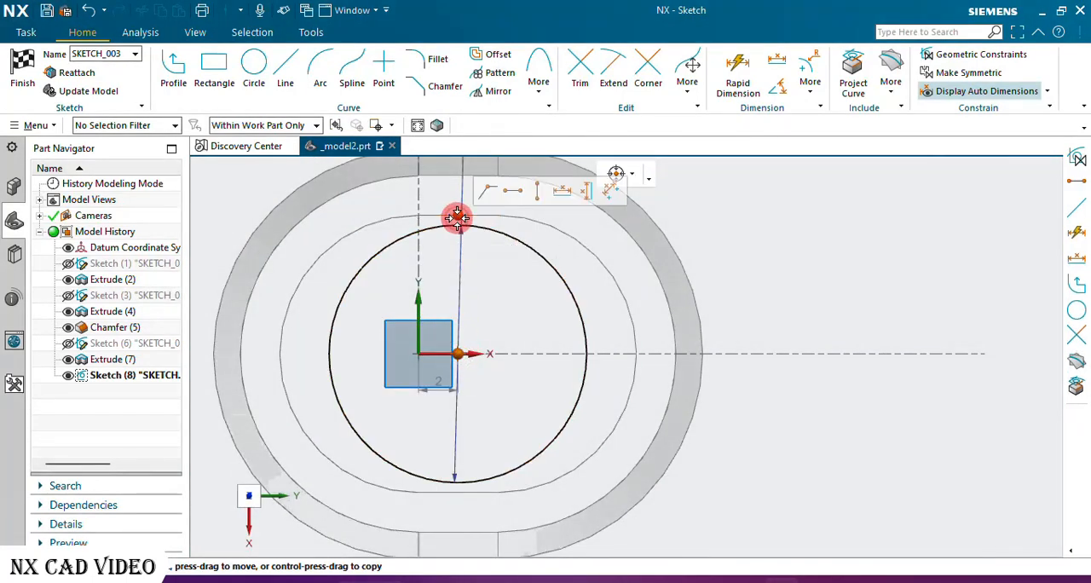
pyautogui.click(539, 192)
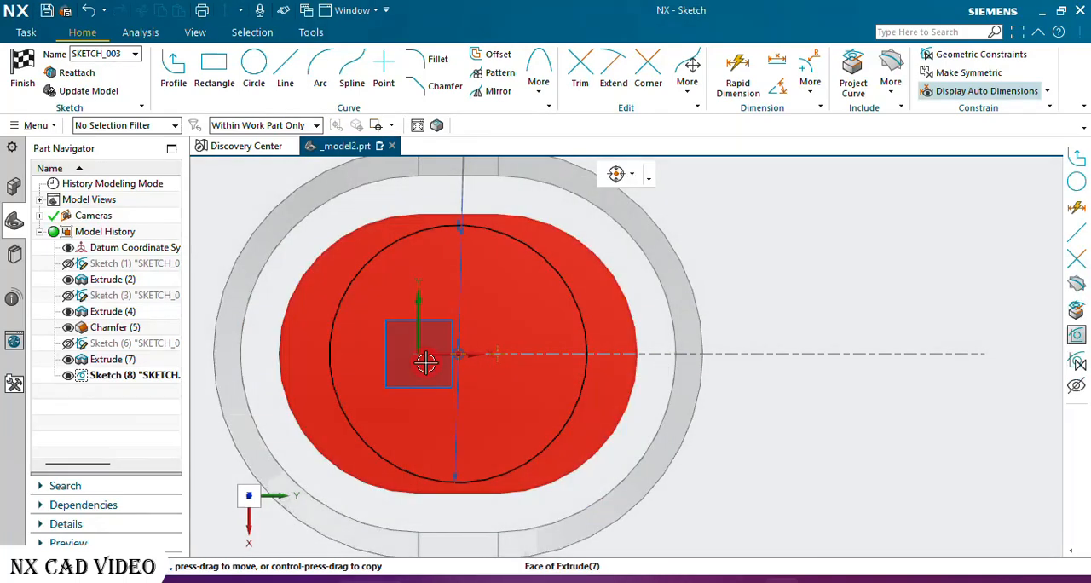
pyautogui.click(254, 383)
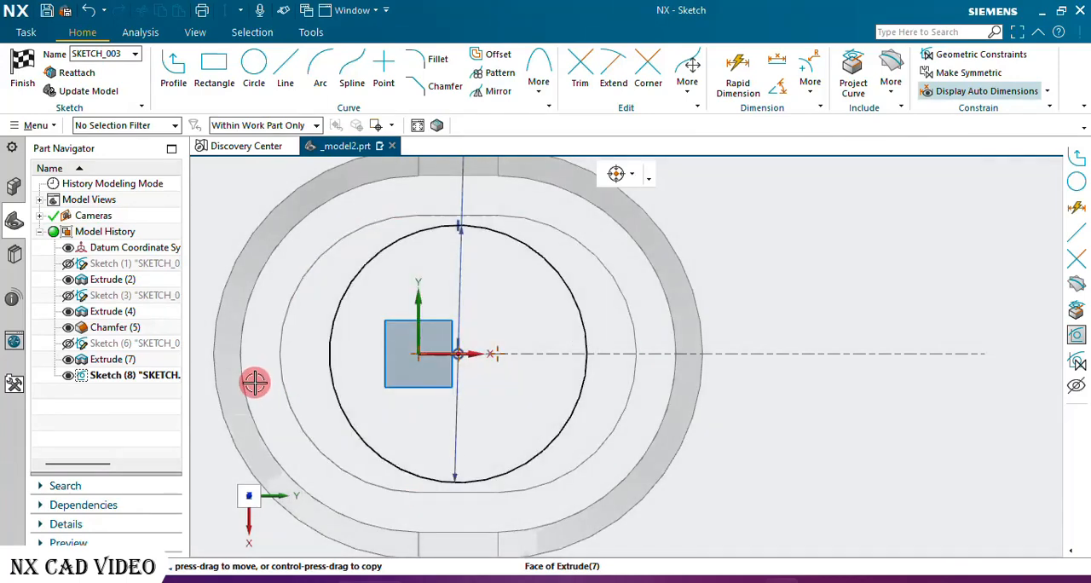
pyautogui.click(25, 61)
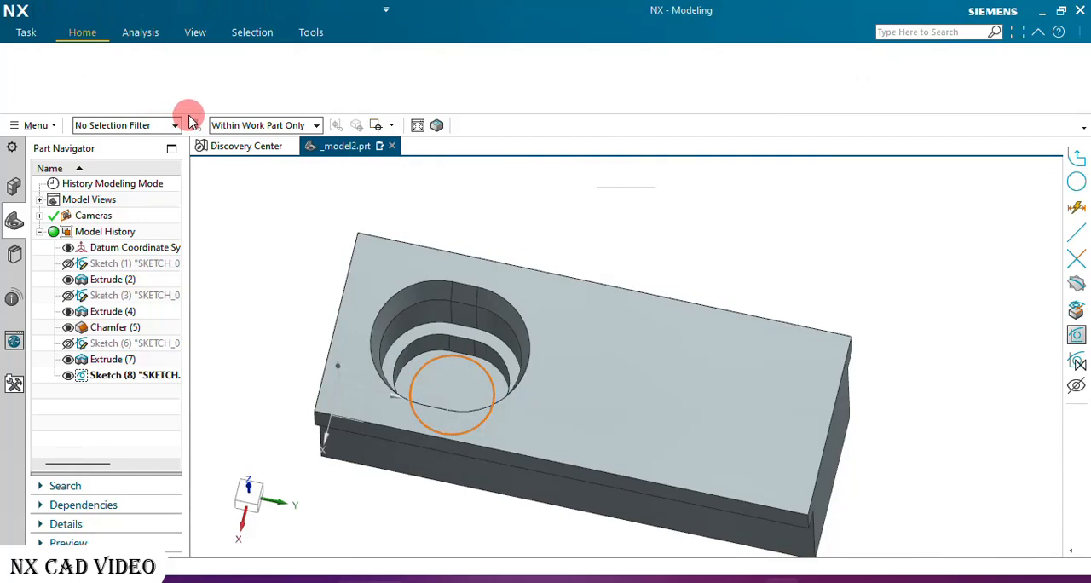
# Extrude the 13 mm circle as a Subtract in the reversed direction with the end limit set to Through All.
pyautogui.click(108, 70)
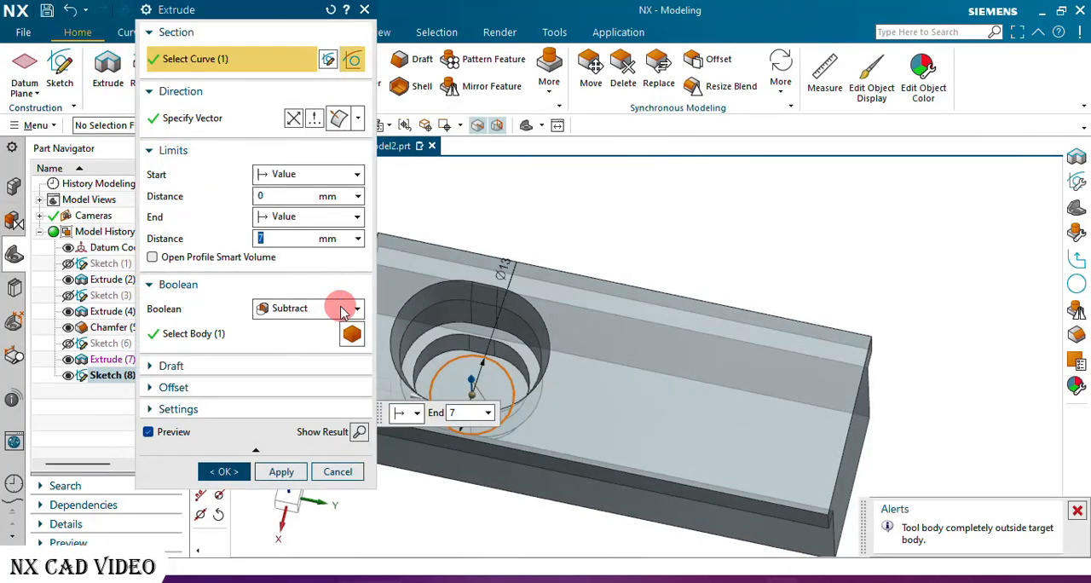
pyautogui.click(294, 120)
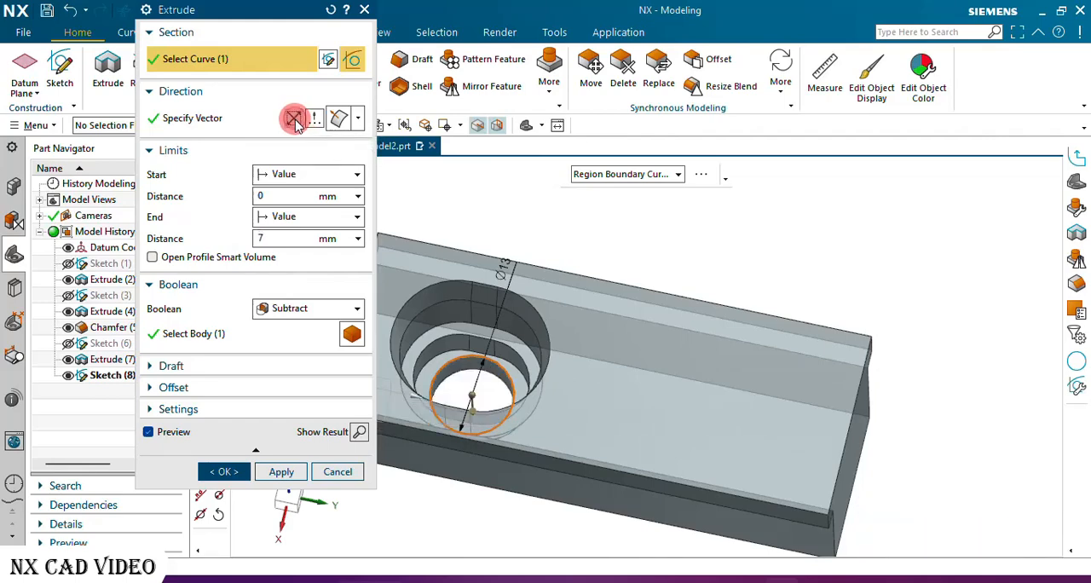
pyautogui.click(317, 243)
pyautogui.click(299, 216)
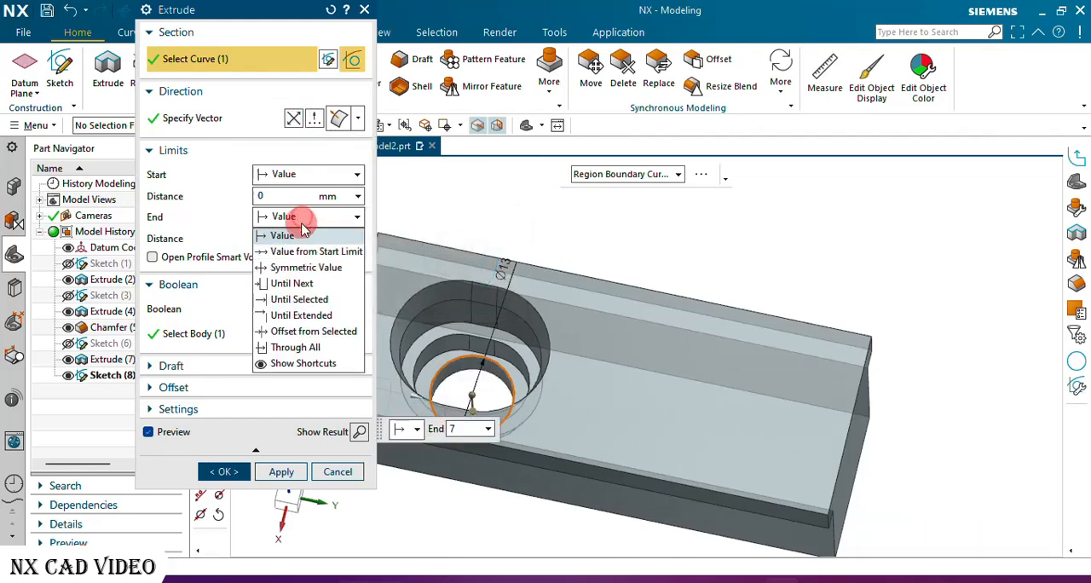
pyautogui.click(304, 349)
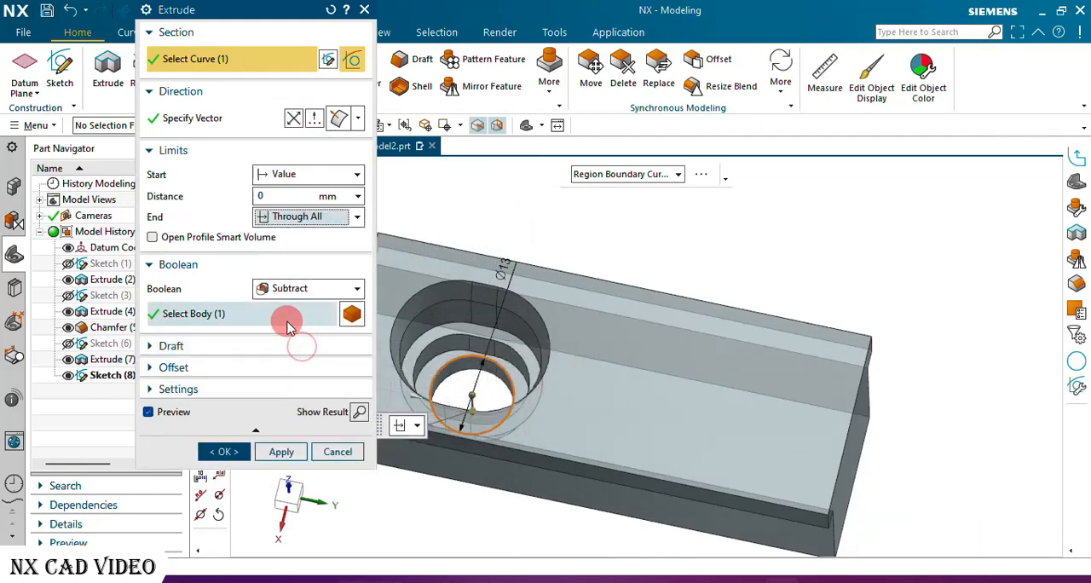
pyautogui.click(223, 453)
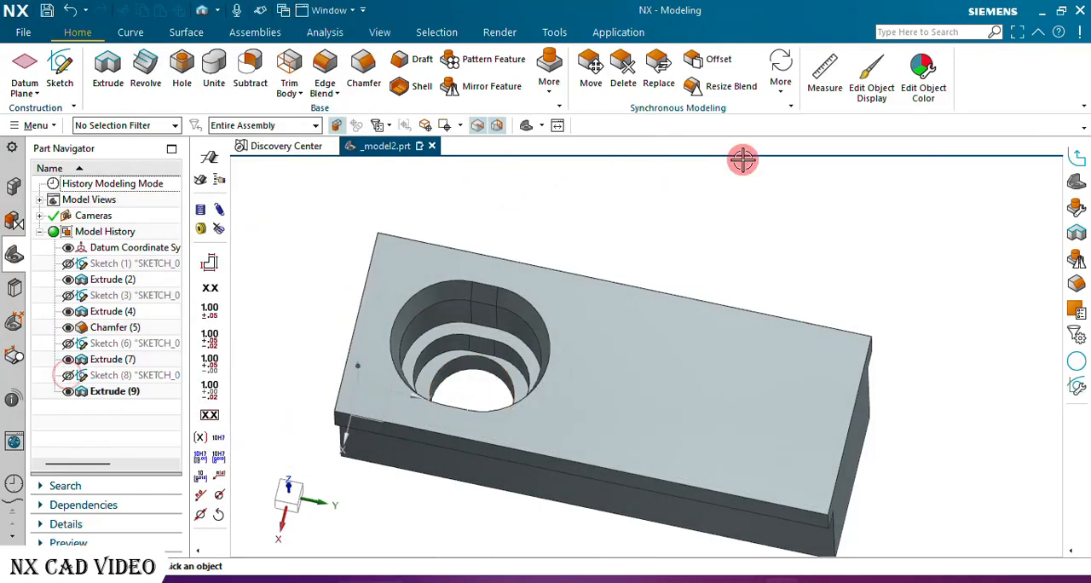
# Create a new sketch on the block's top face, the one containing the slot pocket.
pyautogui.moveTo(684, 210); pyautogui.dragTo(656, 233, button='middle')
pyautogui.scroll(-3, 450, 296)
pyautogui.moveTo(573, 281); pyautogui.dragTo(560, 287, button='middle')
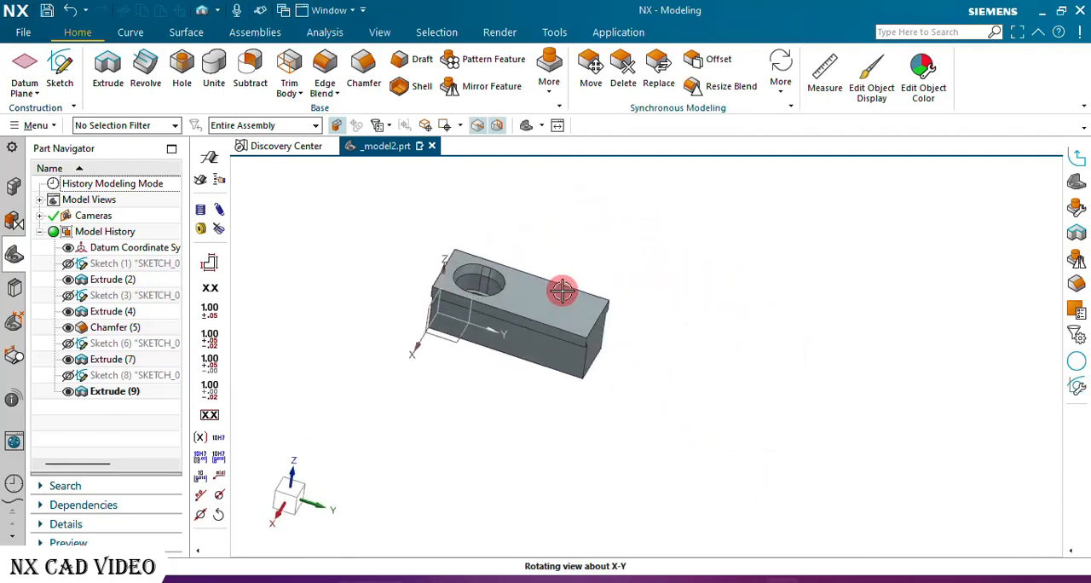
pyautogui.click(61, 67)
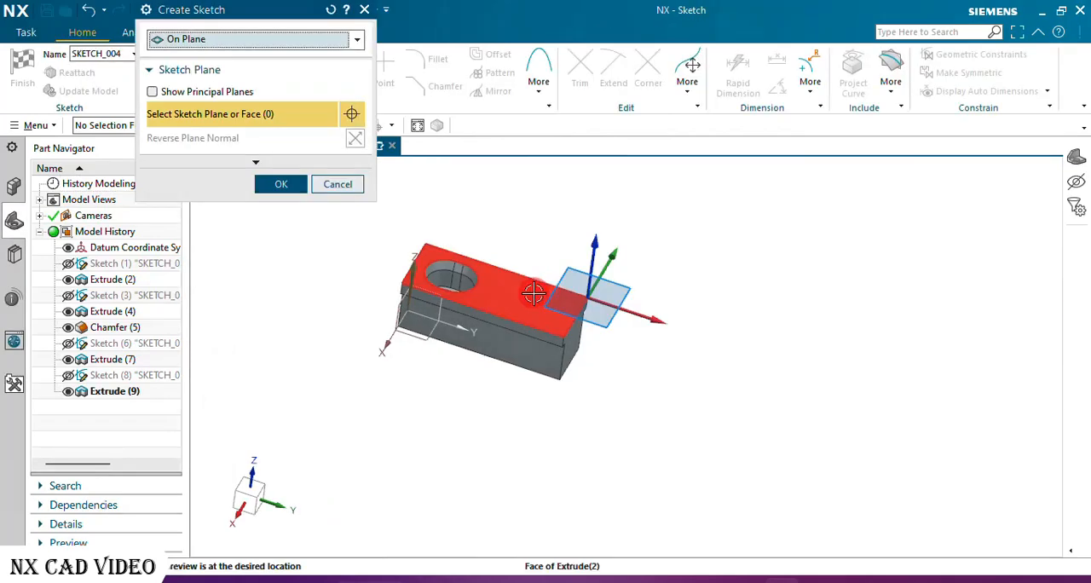
pyautogui.click(511, 299)
pyautogui.click(285, 186)
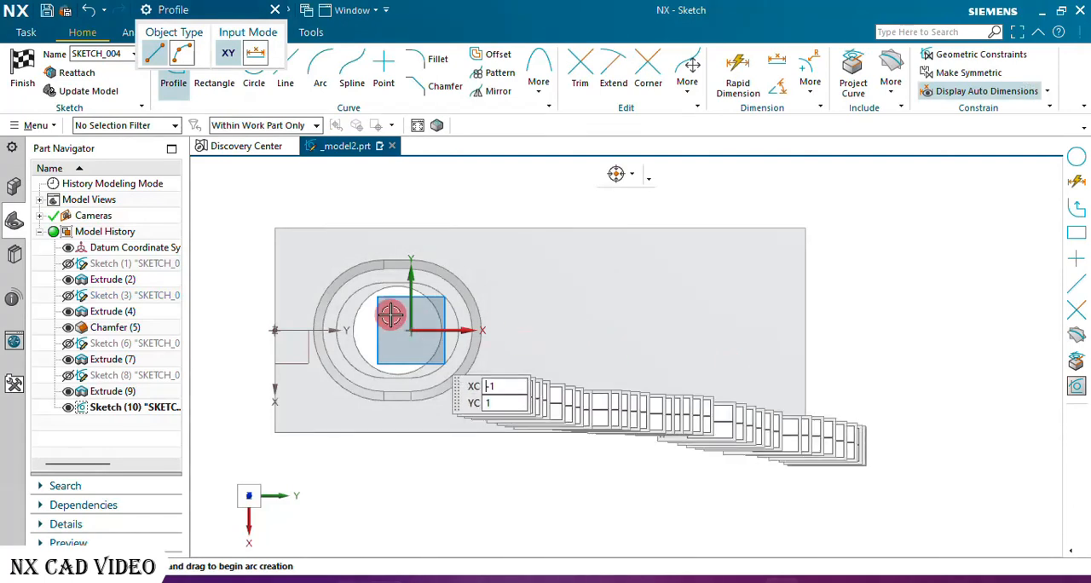
# Place a sketch point beside the slot pocket, about 21.2 mm along X and 0.3 mm along Y from the sketch origin.
pyautogui.scroll(3, 364, 300)
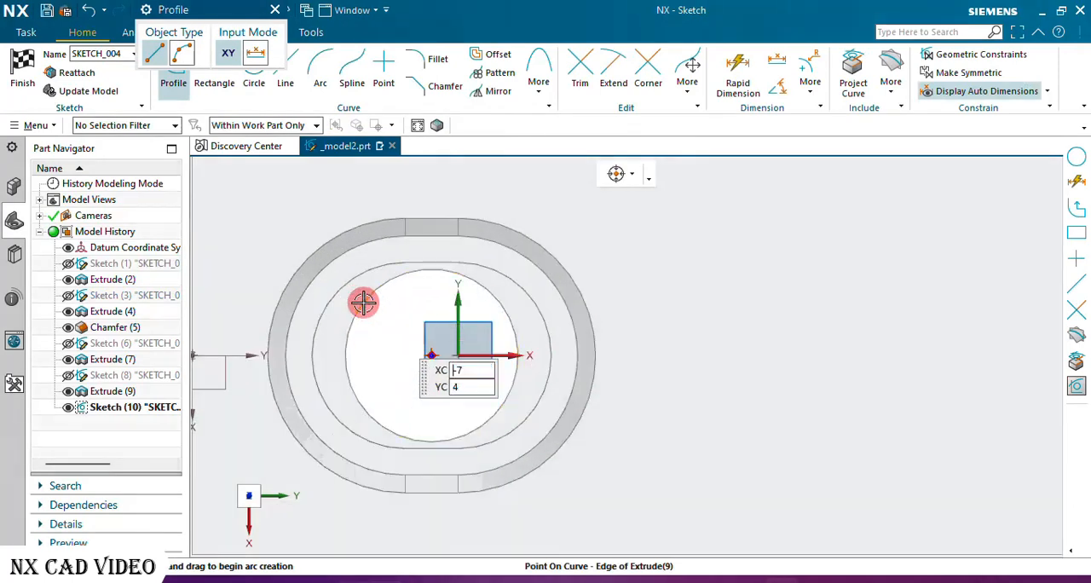
pyautogui.click(378, 68)
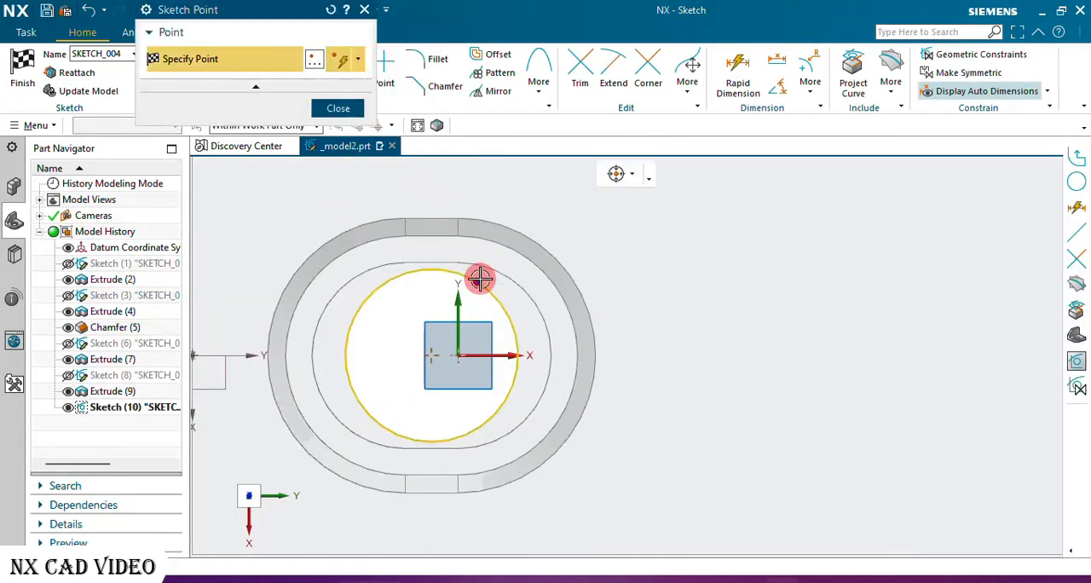
pyautogui.scroll(-3, 480, 277)
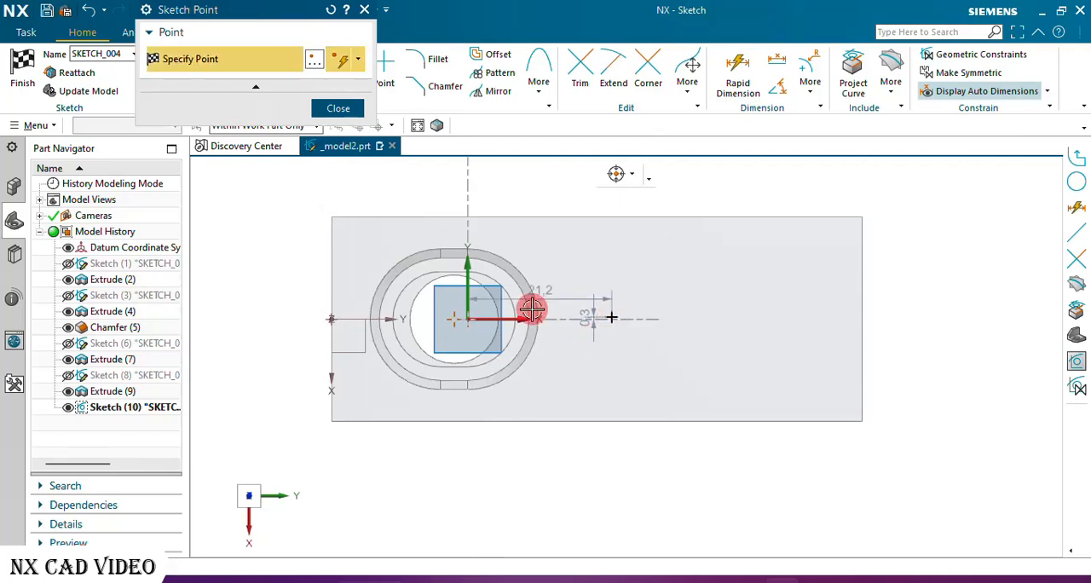
pyautogui.click(364, 9)
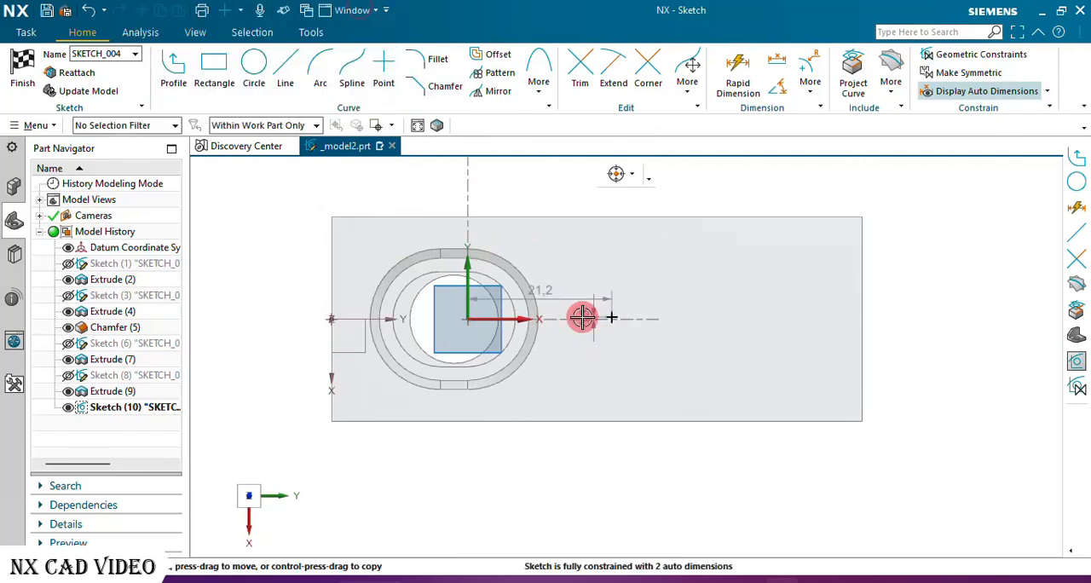
# Constrain the sketch point to be horizontally aligned with the datum origin on the block's end edge near the pocket.
pyautogui.scroll(2, 629, 339)
pyautogui.scroll(-2, 633, 341)
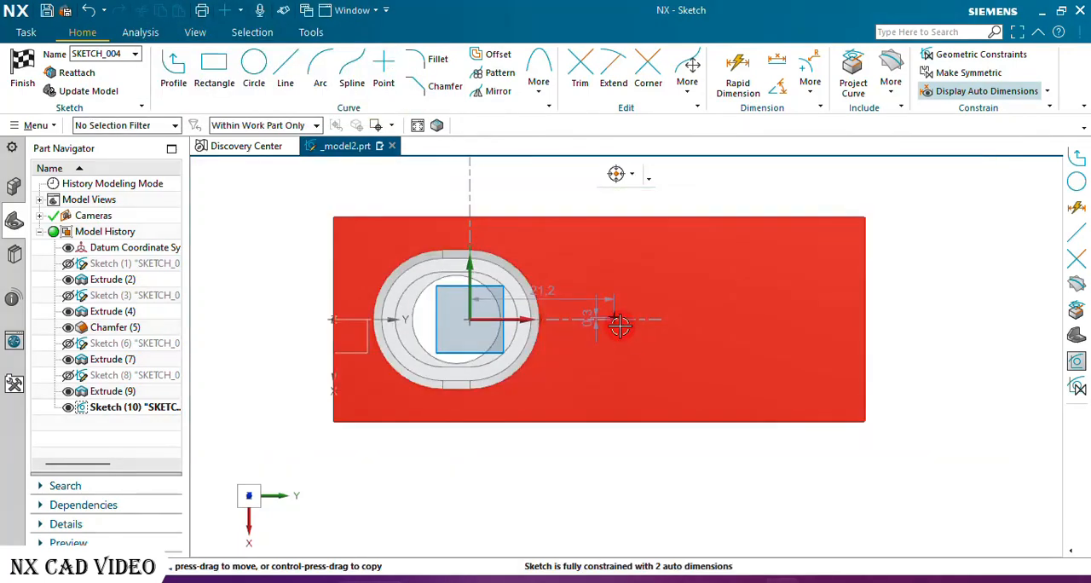
pyautogui.click(613, 317)
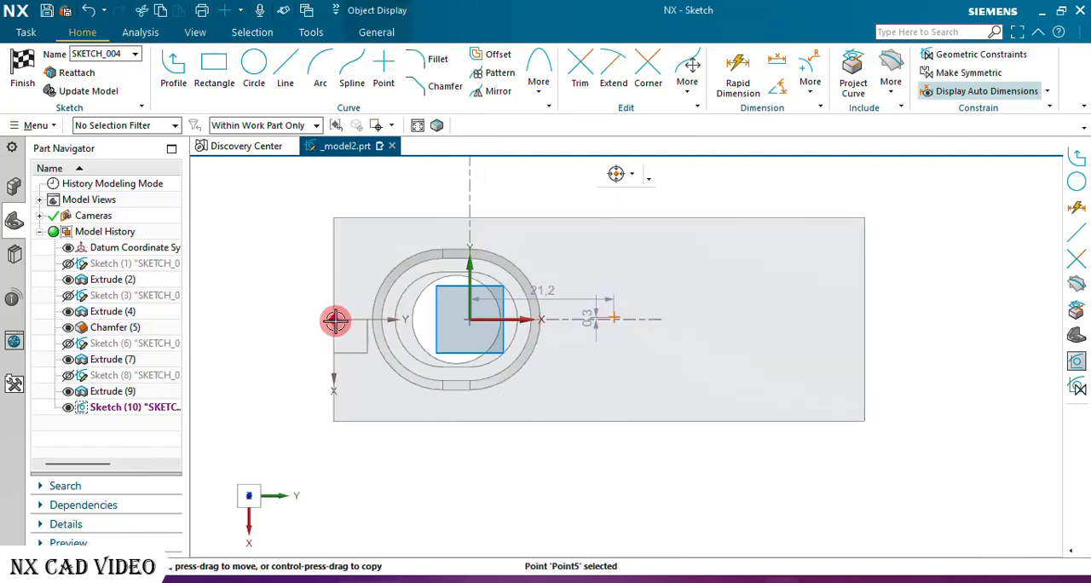
pyautogui.click(334, 319)
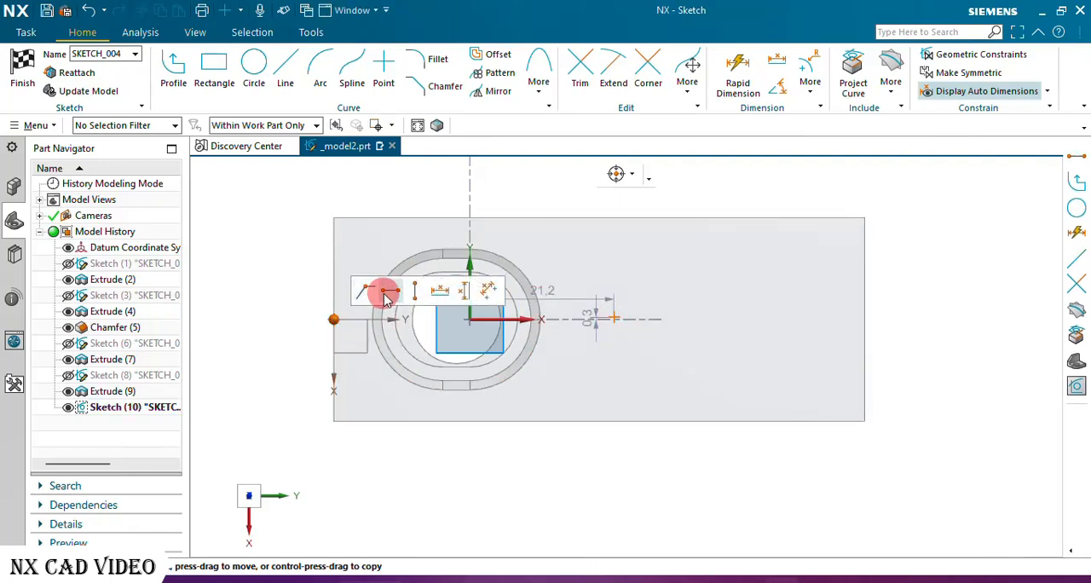
pyautogui.click(387, 291)
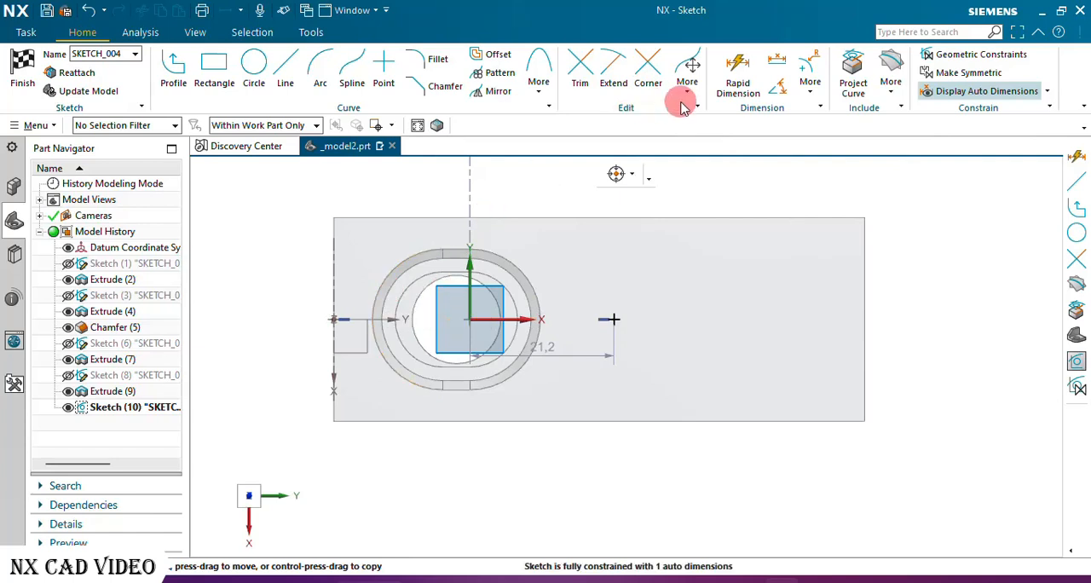
# Dimension the sketch point 40 mm from the datum origin on the block's end edge and finish the sketch.
pyautogui.press('d')
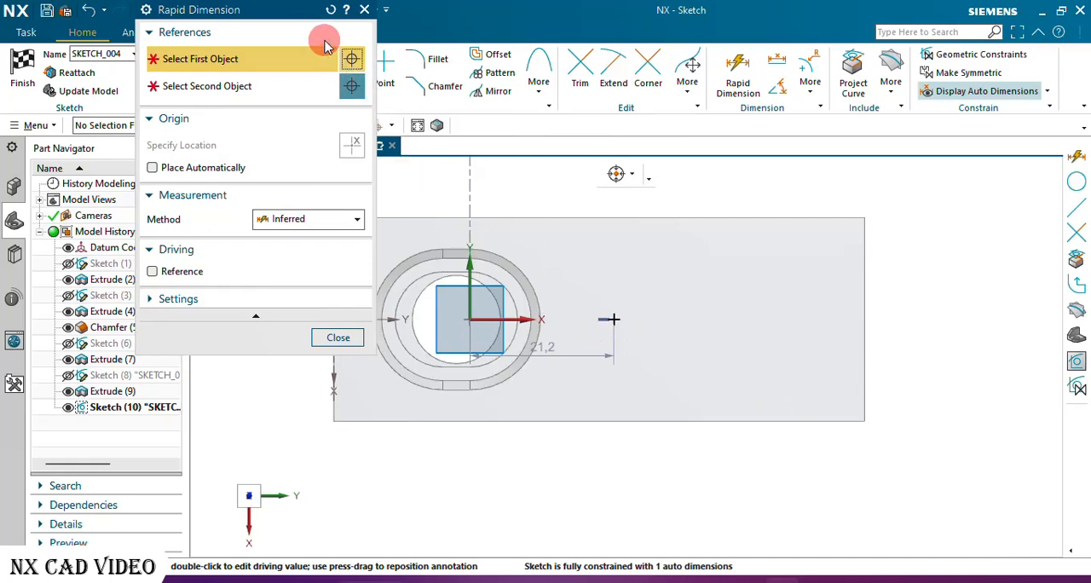
pyautogui.moveTo(307, 12); pyautogui.dragTo(174, 128)
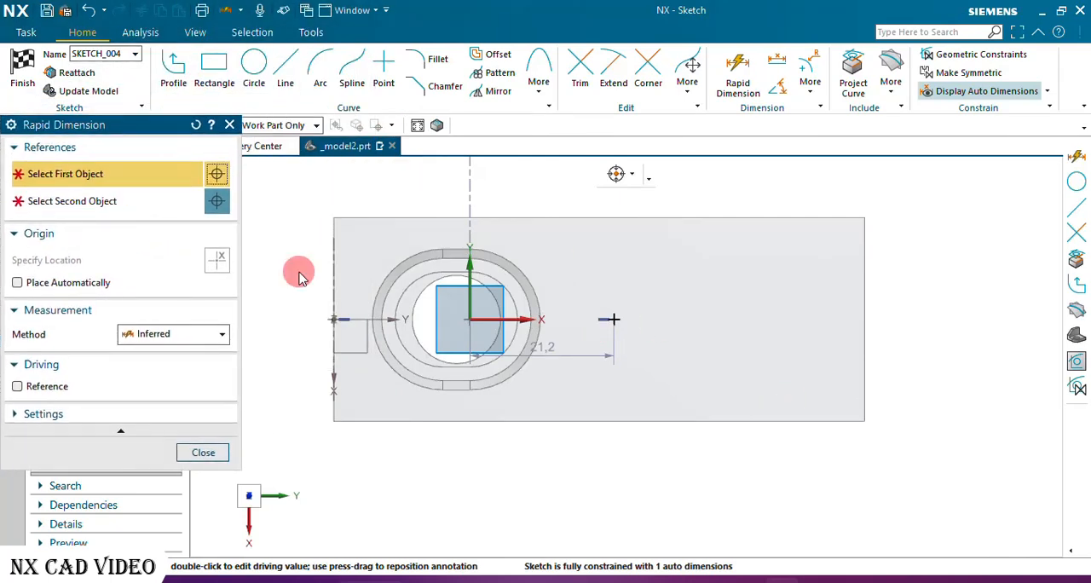
pyautogui.click(333, 318)
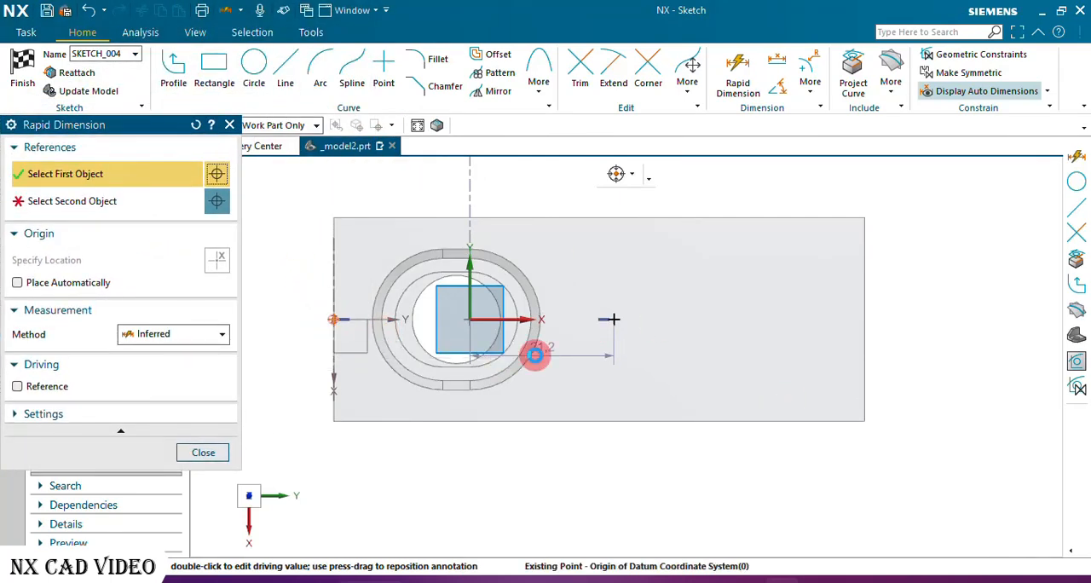
pyautogui.click(613, 320)
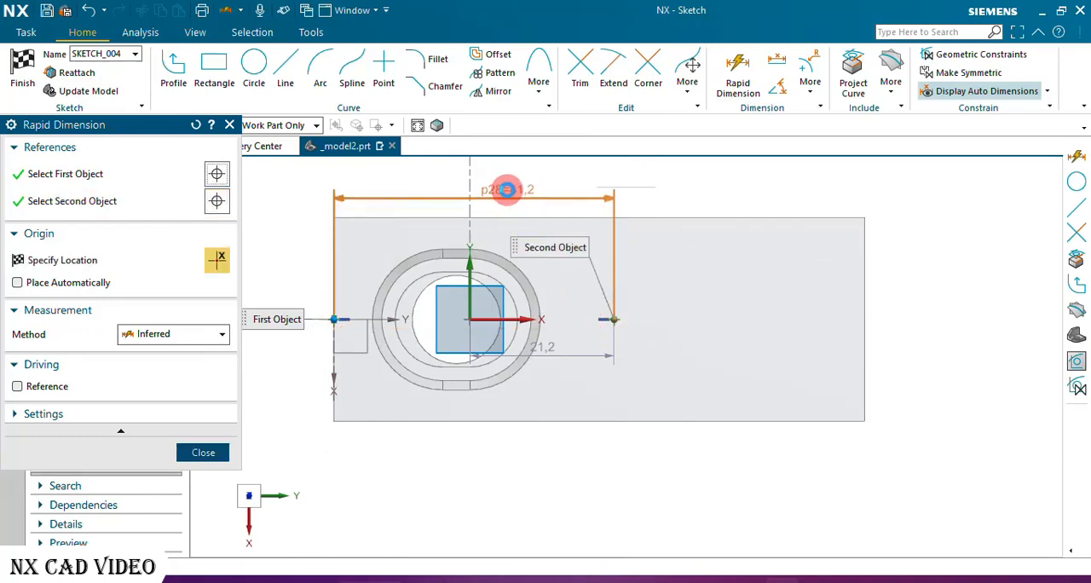
pyautogui.click(484, 188)
pyautogui.write('40')
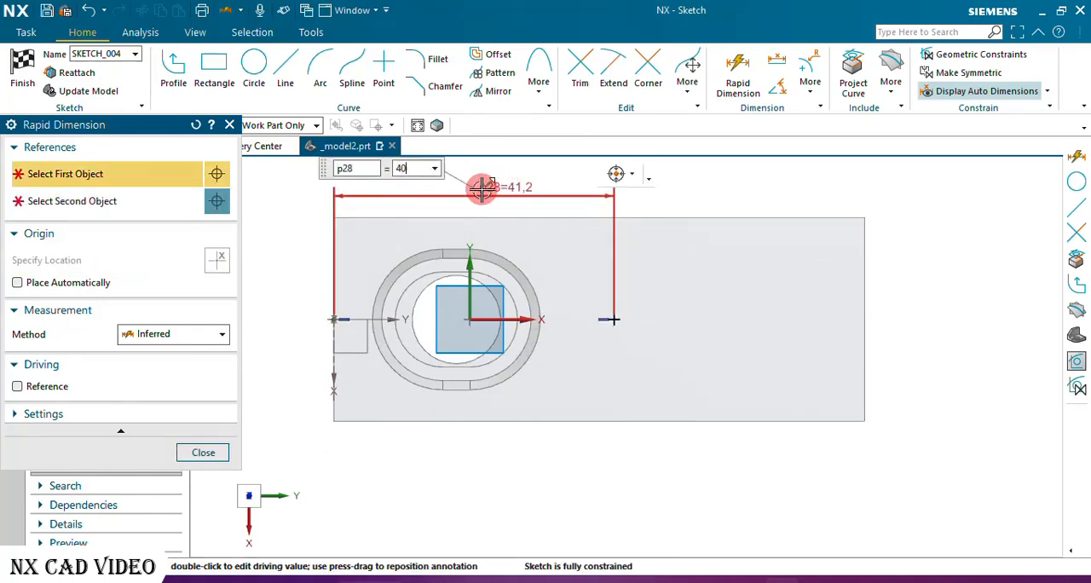
pyautogui.press('Return')
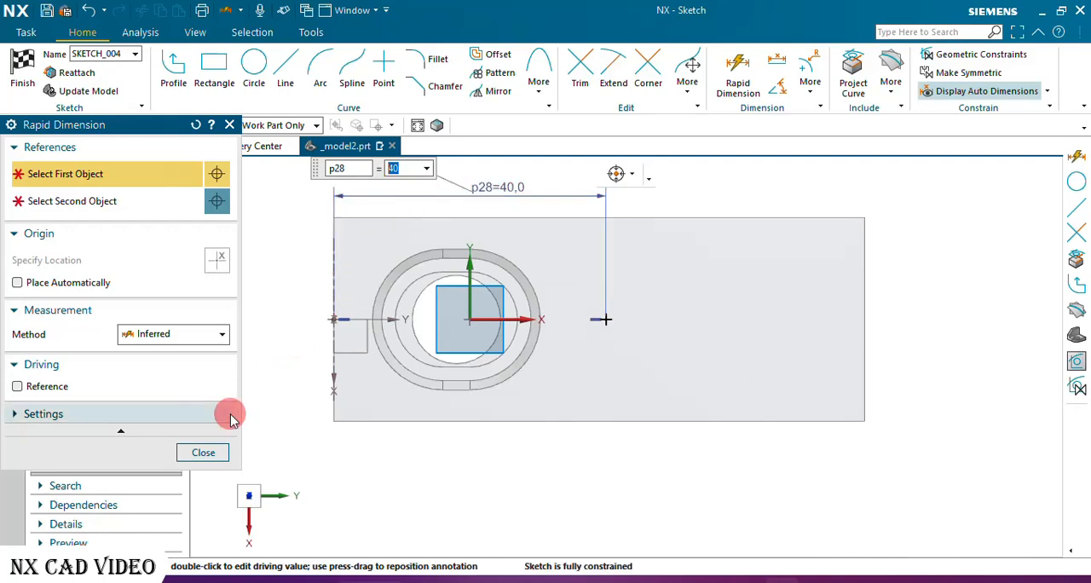
pyautogui.click(201, 451)
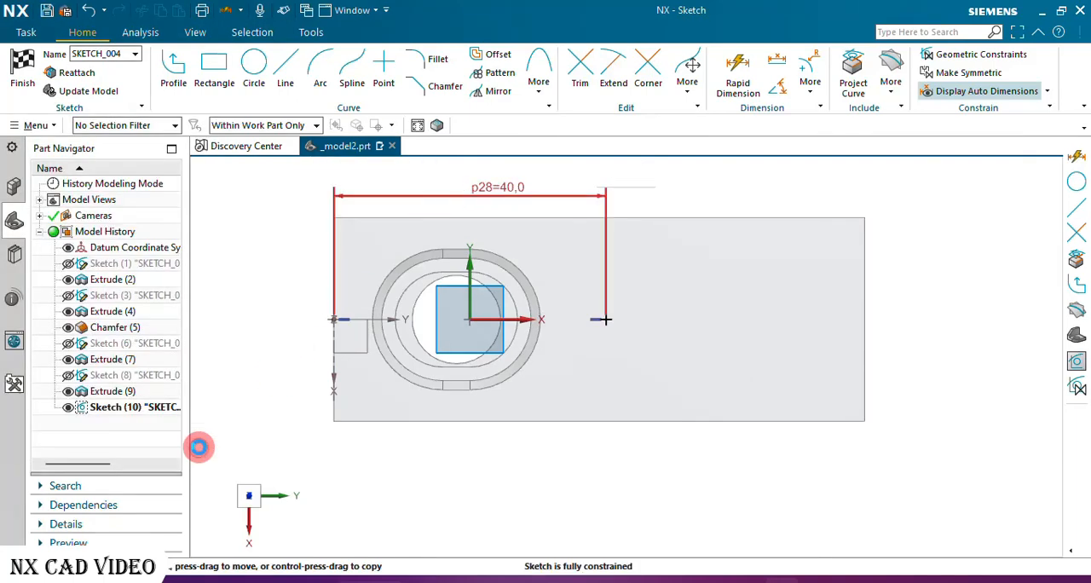
pyautogui.click(26, 68)
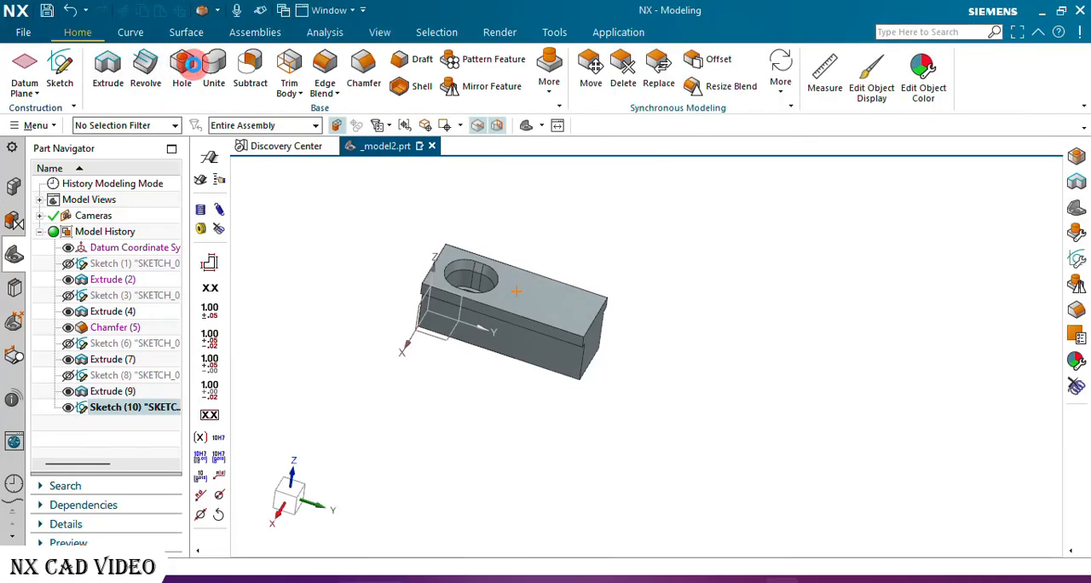
# Start a threaded hole at the sketch point beside the slot pocket, using the Metric Fine standard and size M12 x 1.25.
pyautogui.click(193, 66)
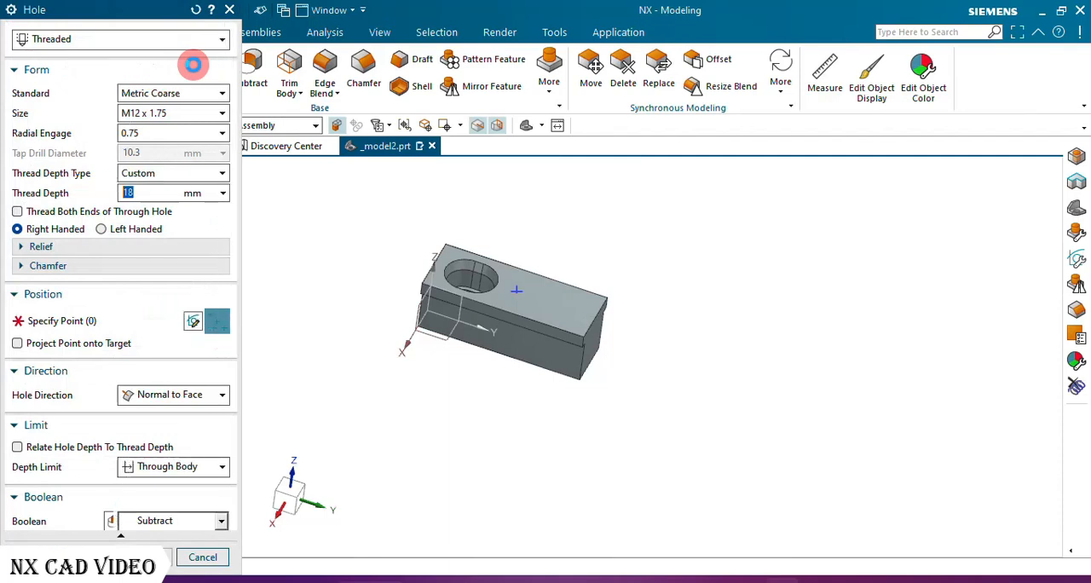
pyautogui.click(179, 117)
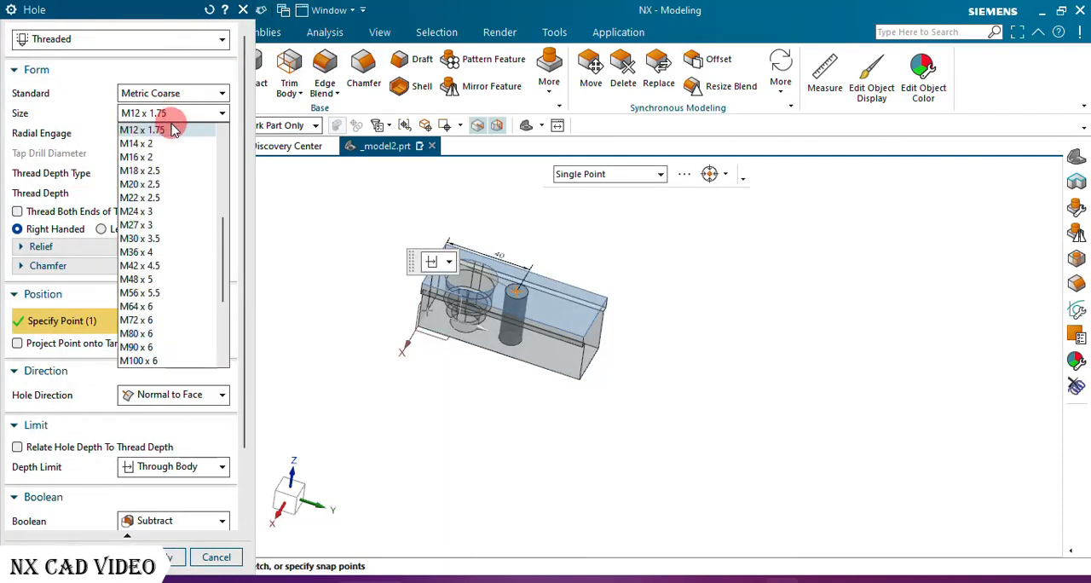
pyautogui.click(173, 129)
pyautogui.click(181, 95)
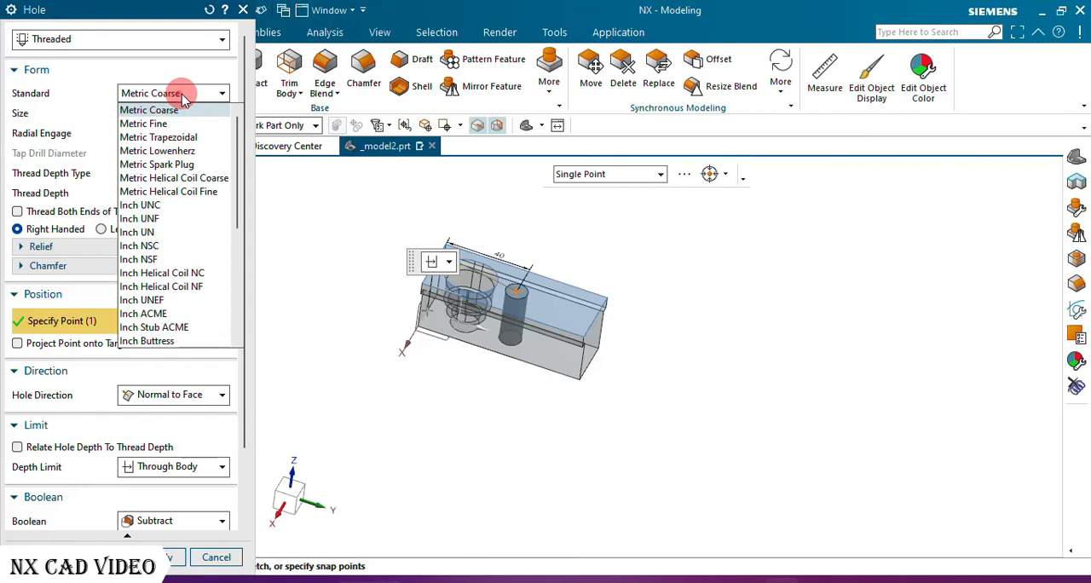
pyautogui.click(170, 125)
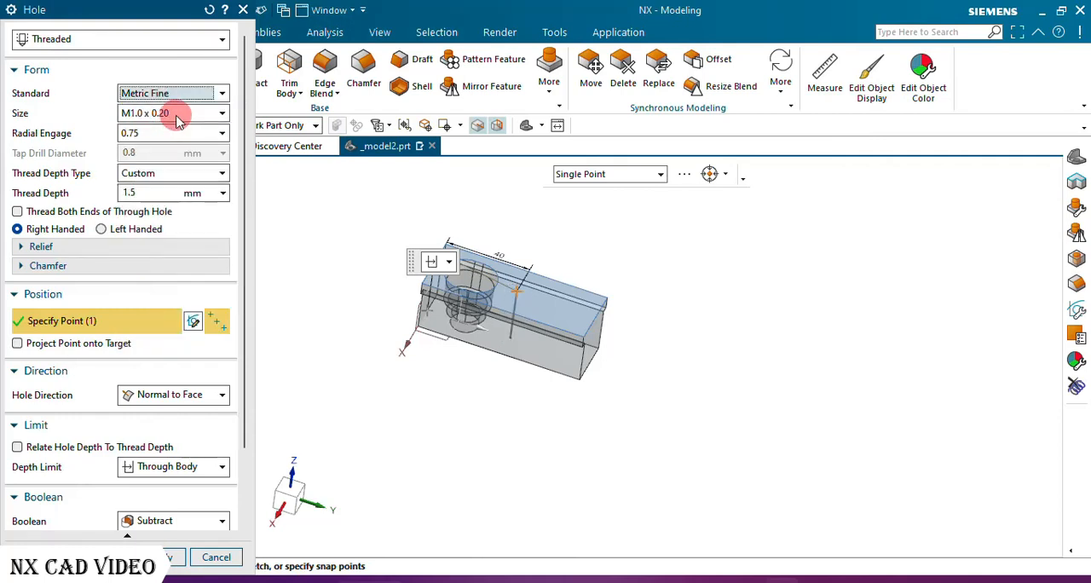
pyautogui.click(179, 119)
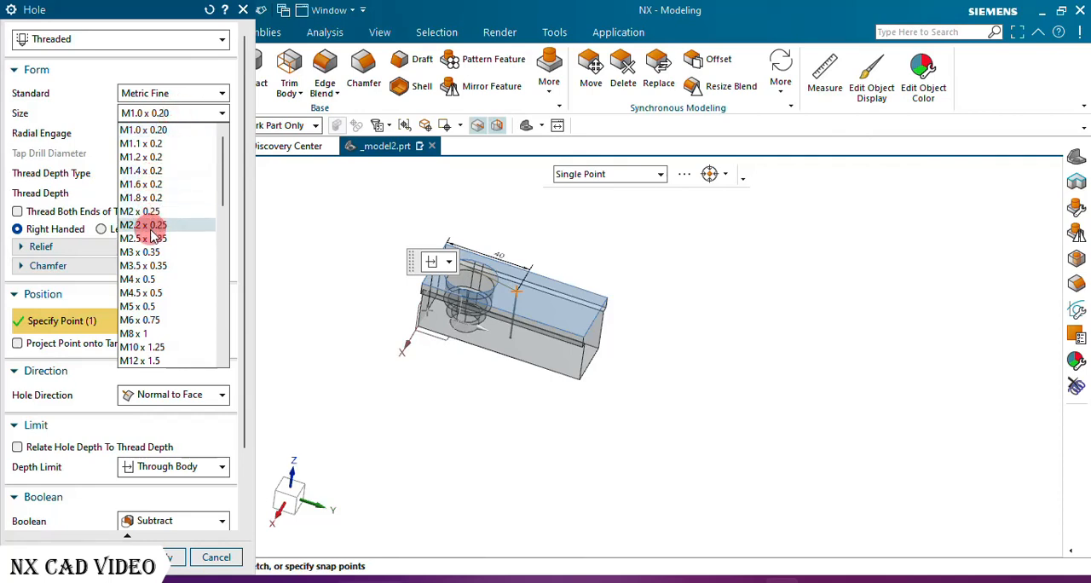
pyautogui.scroll(-2, 162, 279)
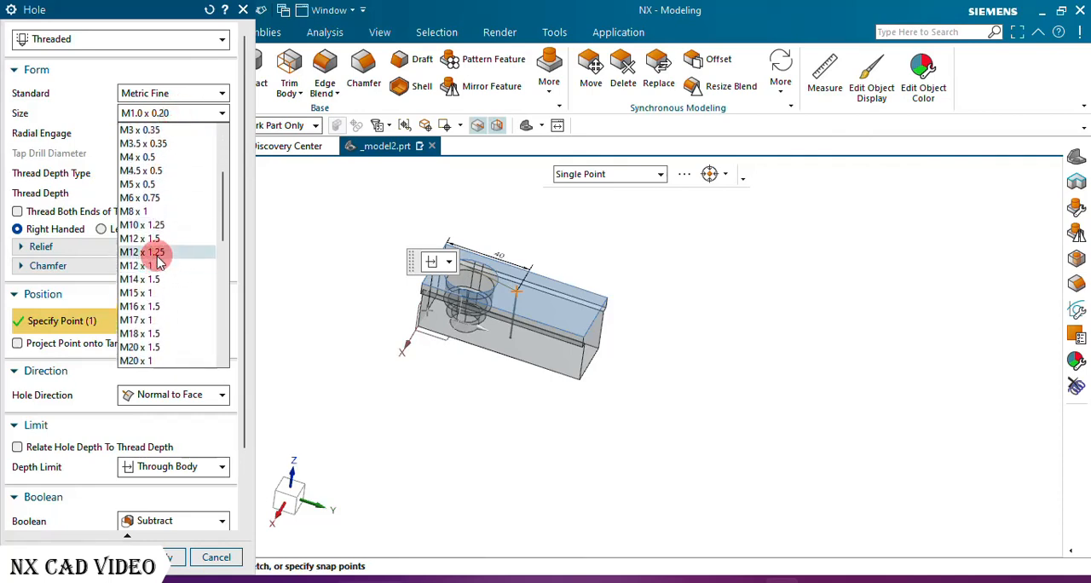
pyautogui.click(143, 253)
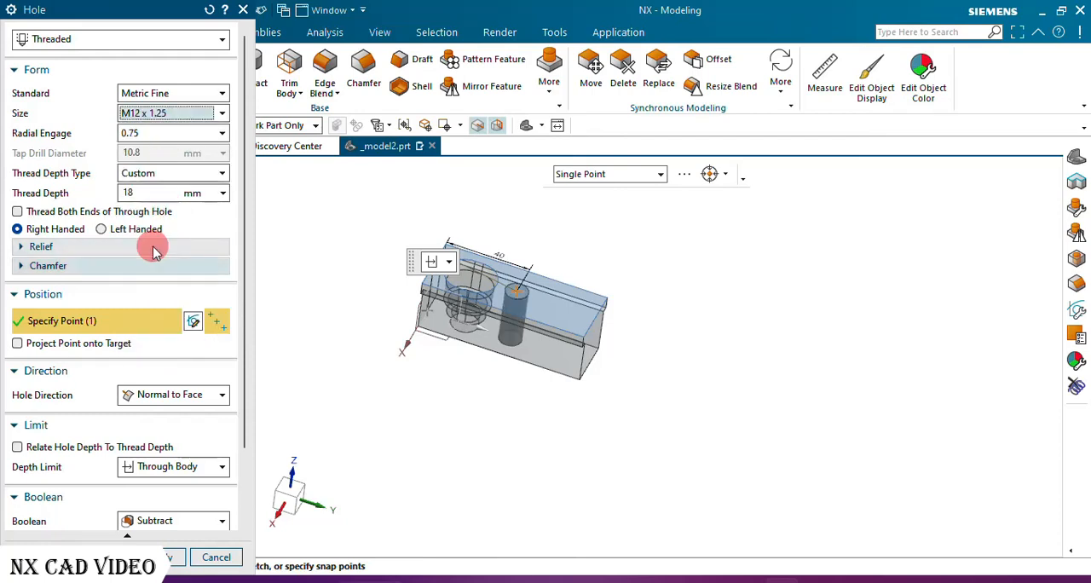
# Set the threaded hole's depth limit to Through Body and create it as a subtraction from the block.
pyautogui.scroll(-1, 185, 417)
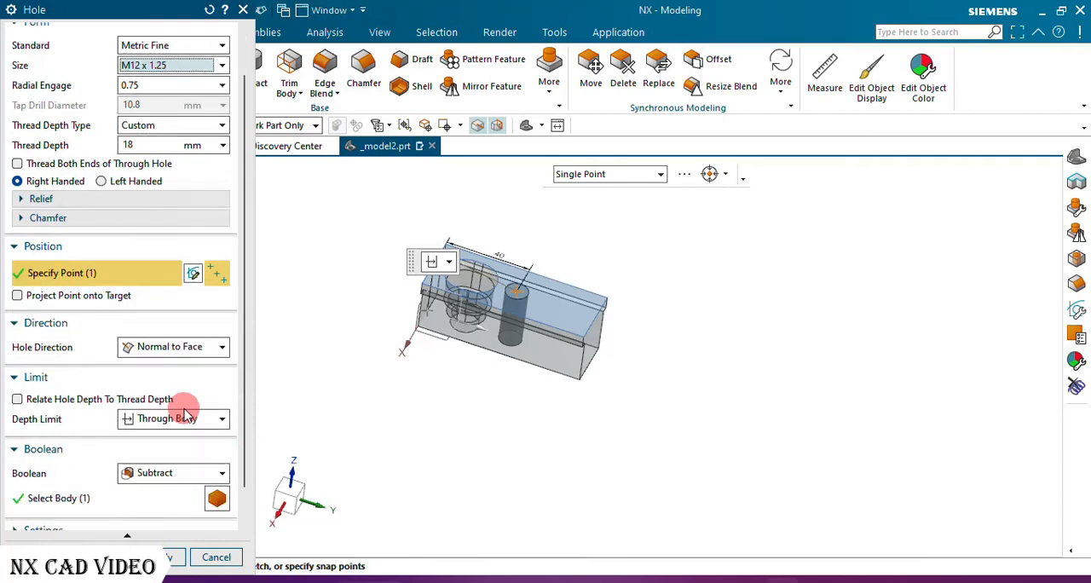
pyautogui.click(177, 421)
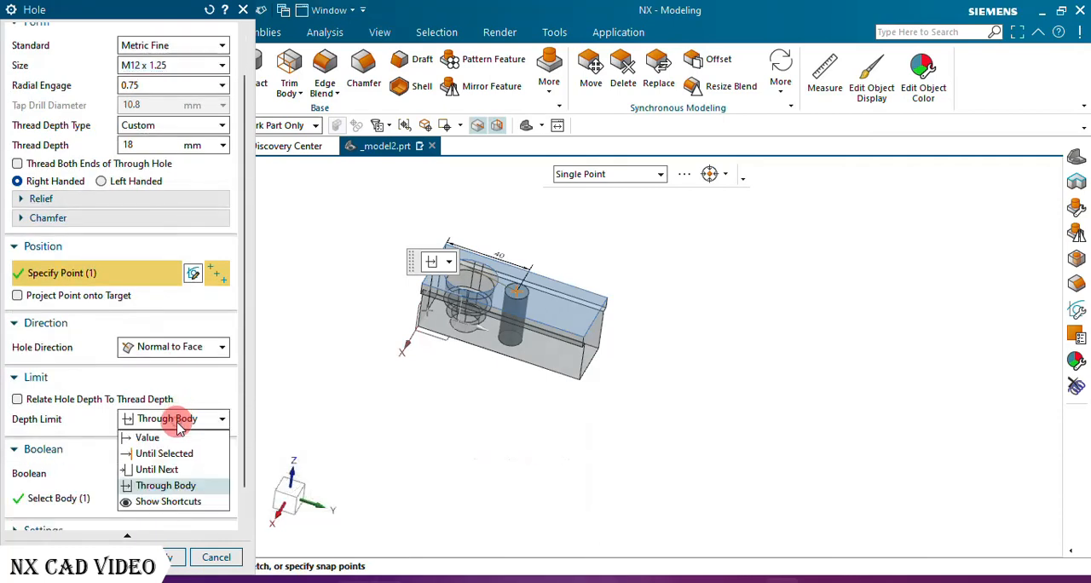
pyautogui.click(166, 485)
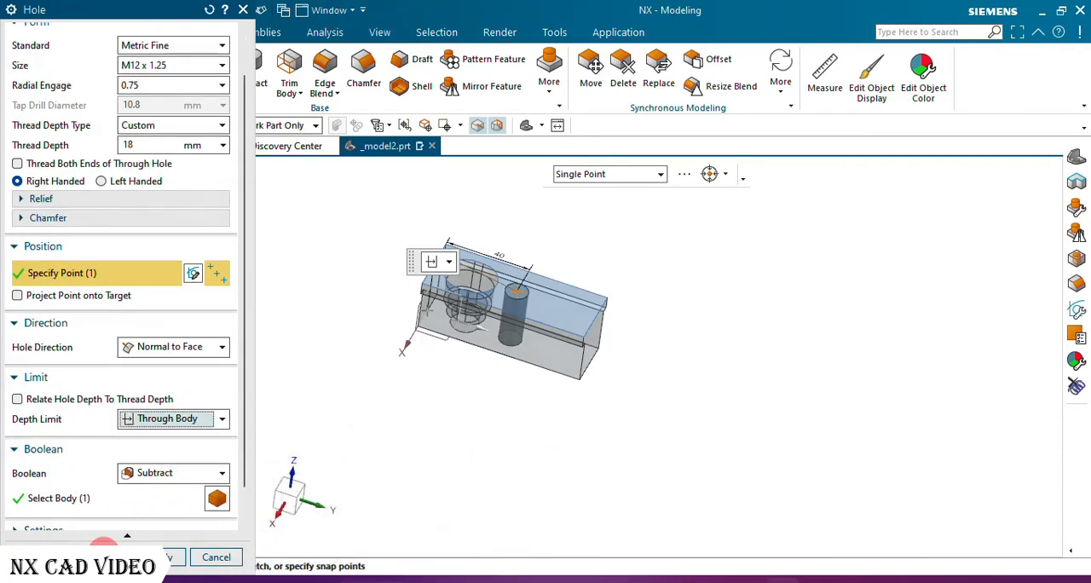
pyautogui.click(106, 554)
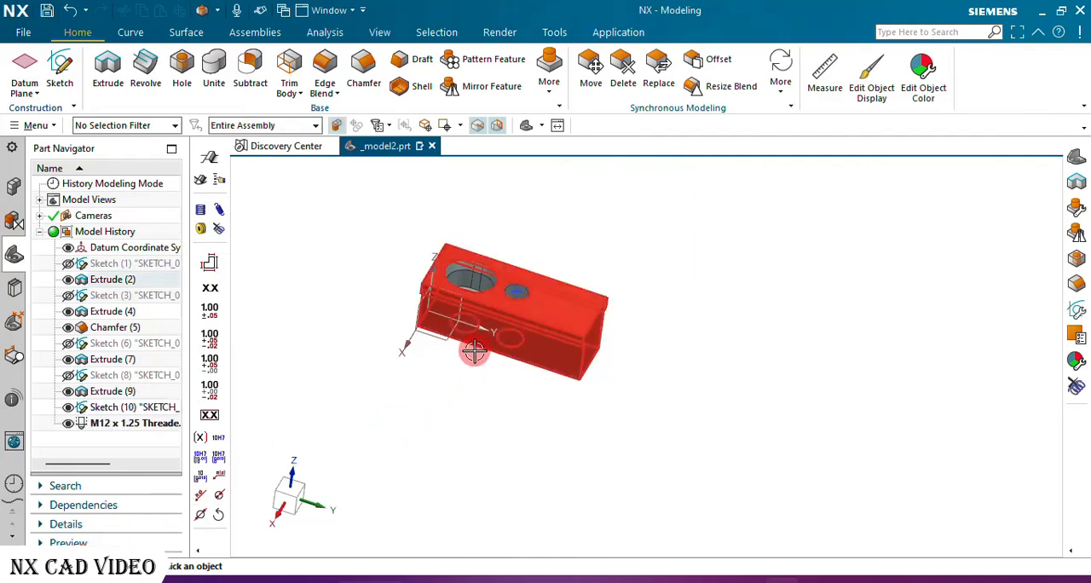
# Create a new sketch on the block's long side face, below the stepped upper edge.
pyautogui.moveTo(474, 350); pyautogui.dragTo(464, 392, button='middle')
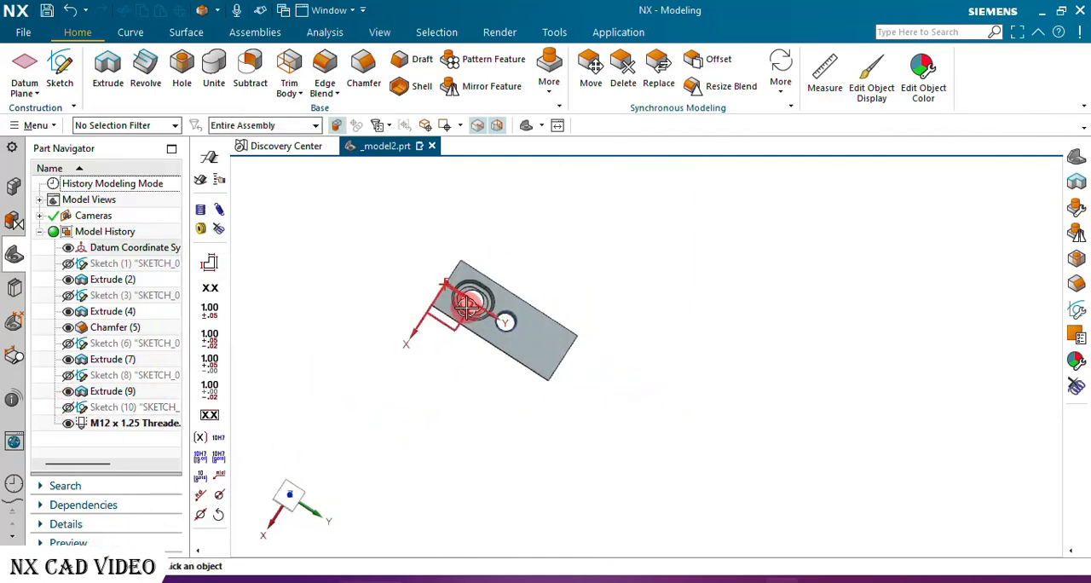
pyautogui.scroll(5, 453, 297)
pyautogui.moveTo(469, 309)
pyautogui.mouseDown(button='middle')
pyautogui.moveTo(440, 333)
pyautogui.moveTo(466, 308)
pyautogui.moveTo(485, 215)
pyautogui.moveTo(478, 301)
pyautogui.moveTo(455, 303)
pyautogui.moveTo(489, 261)
pyautogui.moveTo(474, 255)
pyautogui.moveTo(480, 270)
pyautogui.mouseUp(button='middle')
pyautogui.click(65, 68)
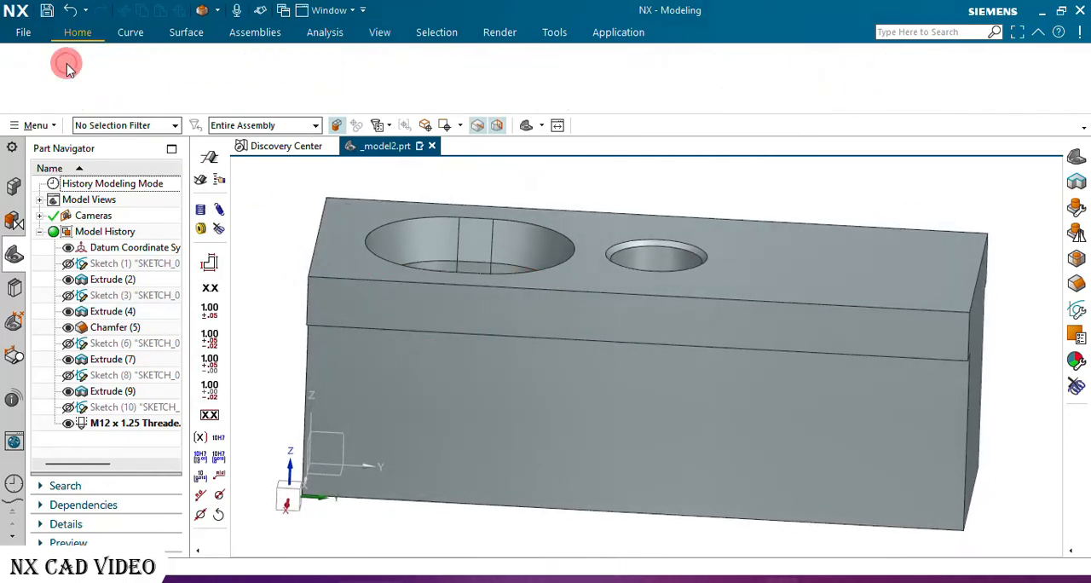
pyautogui.click(758, 412)
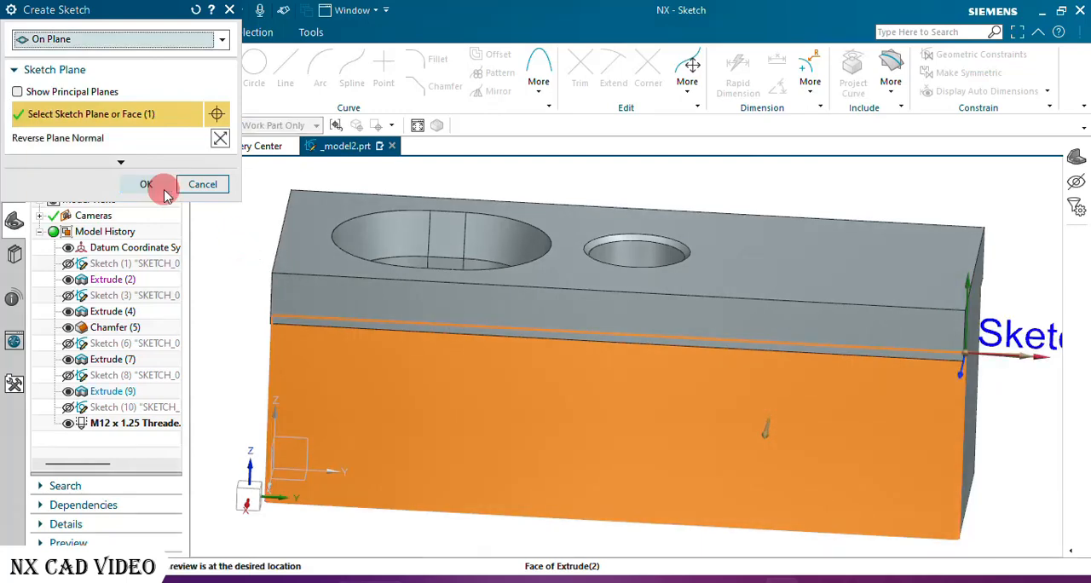
pyautogui.click(146, 184)
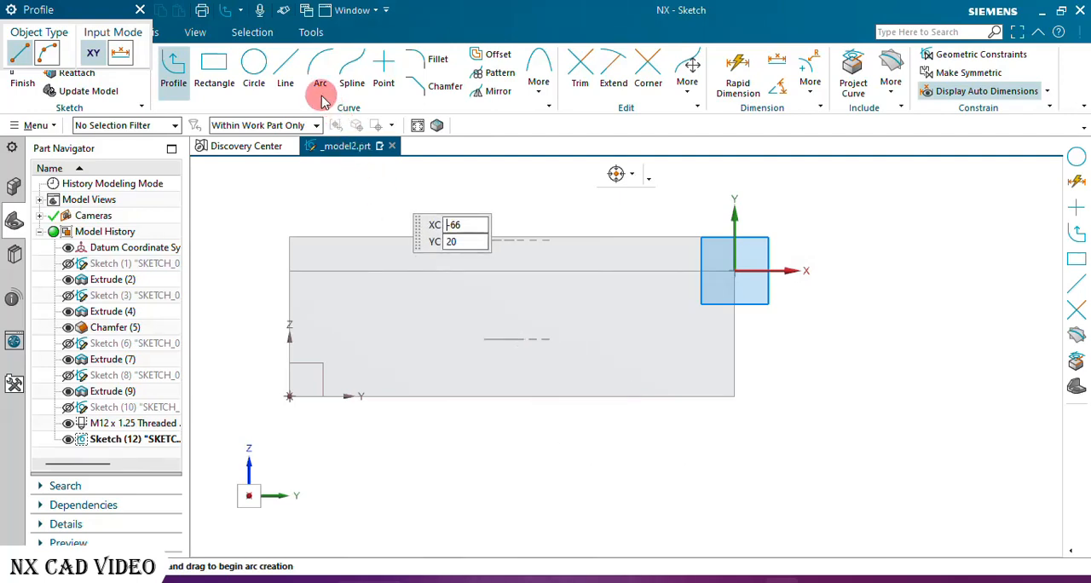
# Sketch a vertical line about 12 mm up from the face's bottom edge, continued by a slanted line about 12.5 mm long to its upper edge.
pyautogui.click(596, 397)
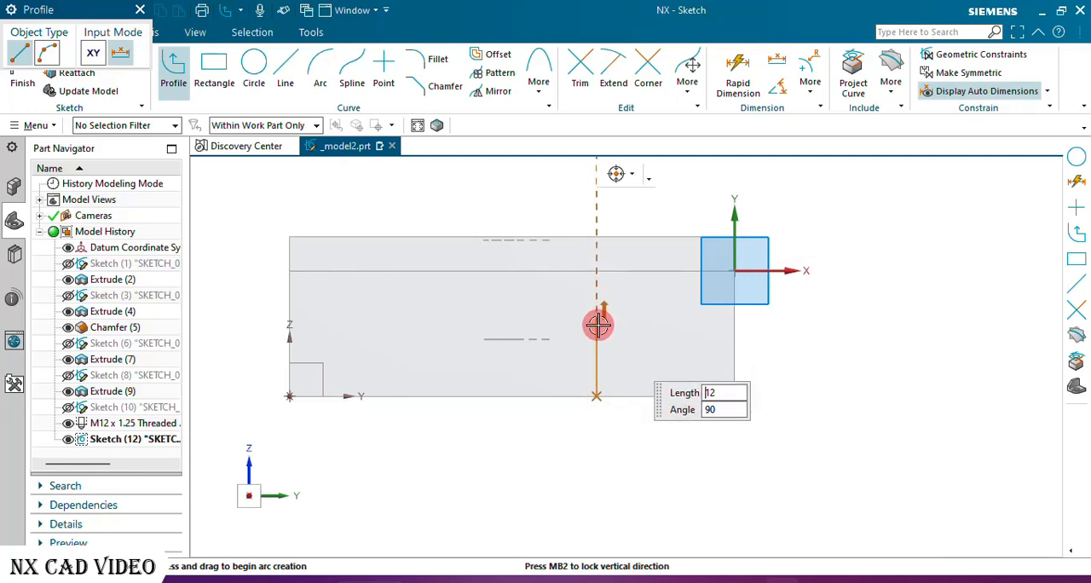
pyautogui.click(596, 326)
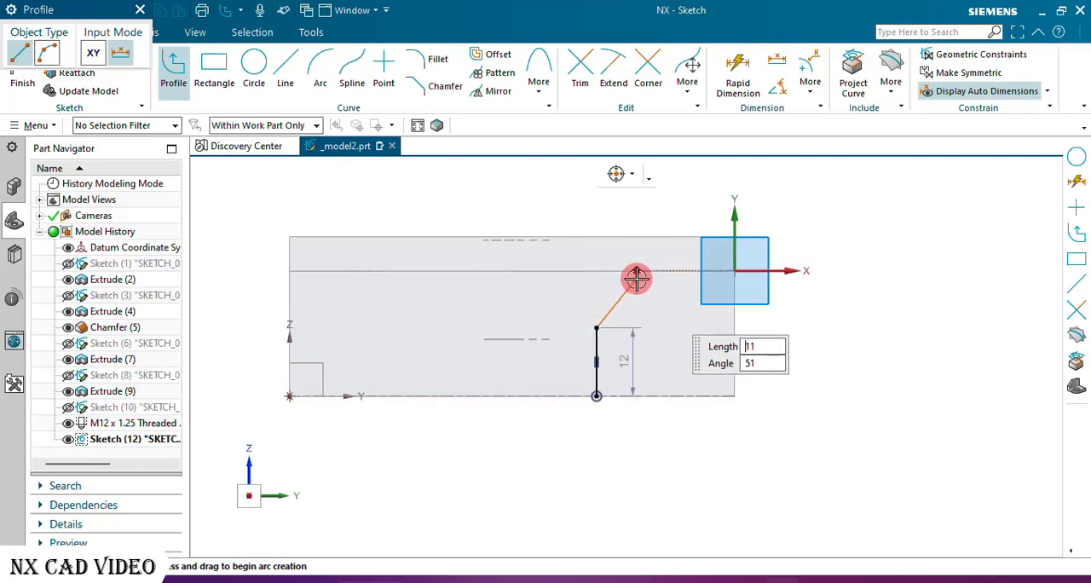
pyautogui.click(639, 271)
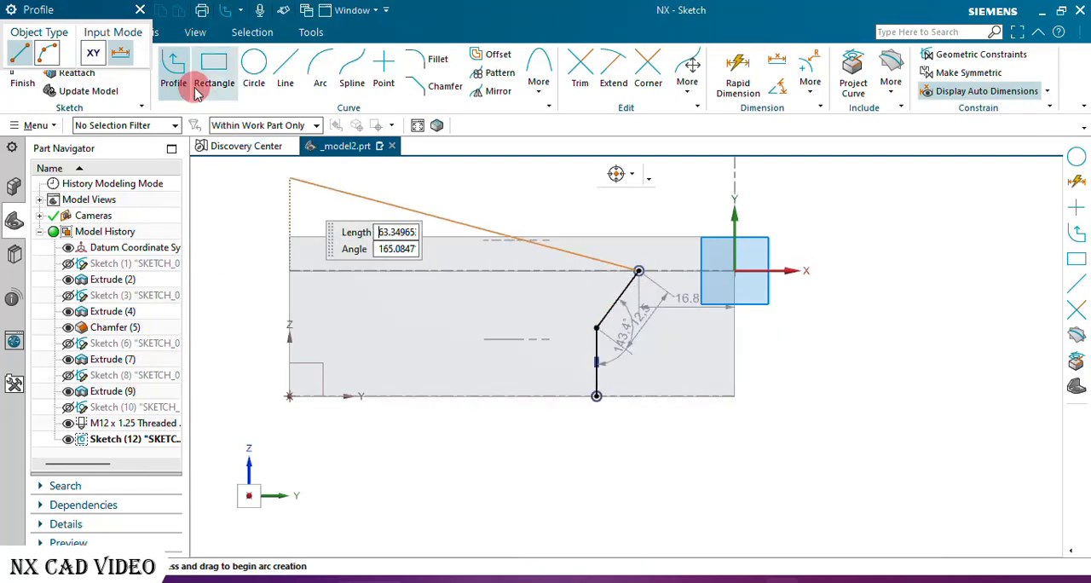
pyautogui.click(141, 9)
# Dimension the vertical line's length at 12 mm.
pyautogui.scroll(-2, 729, 282)
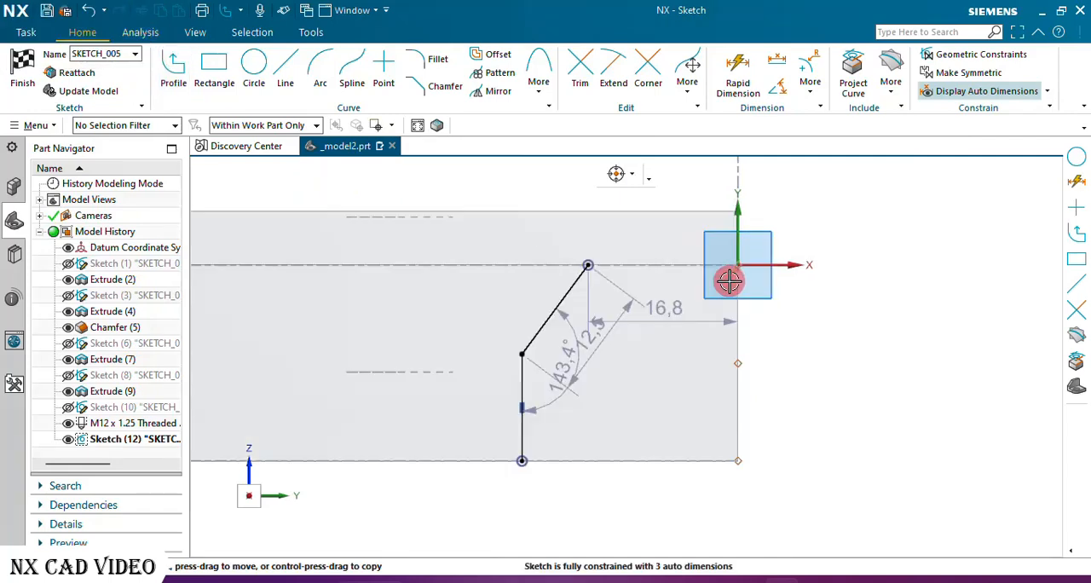
pyautogui.scroll(2, 728, 281)
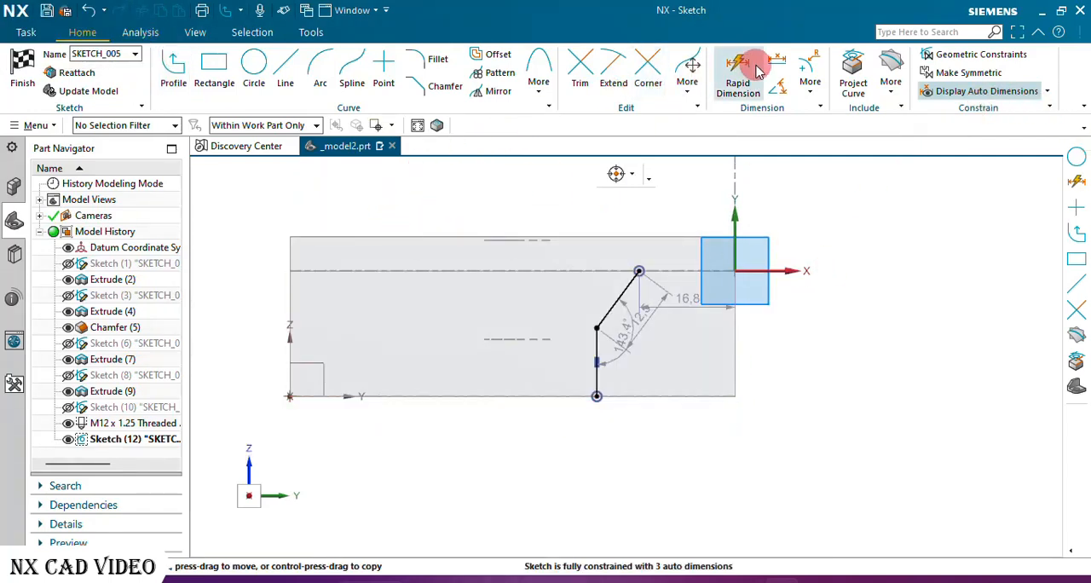
pyautogui.press('d')
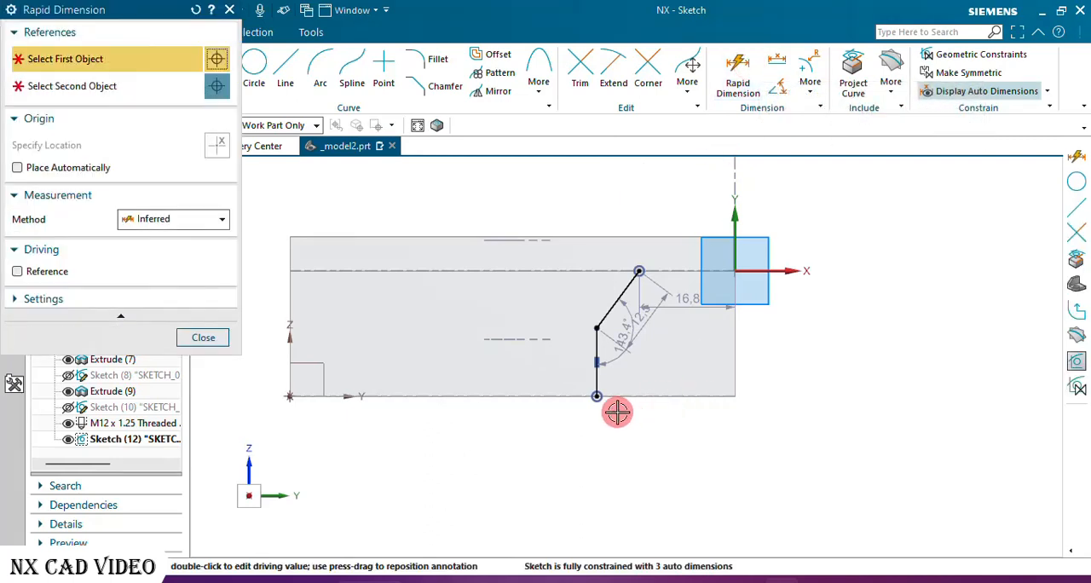
pyautogui.click(597, 397)
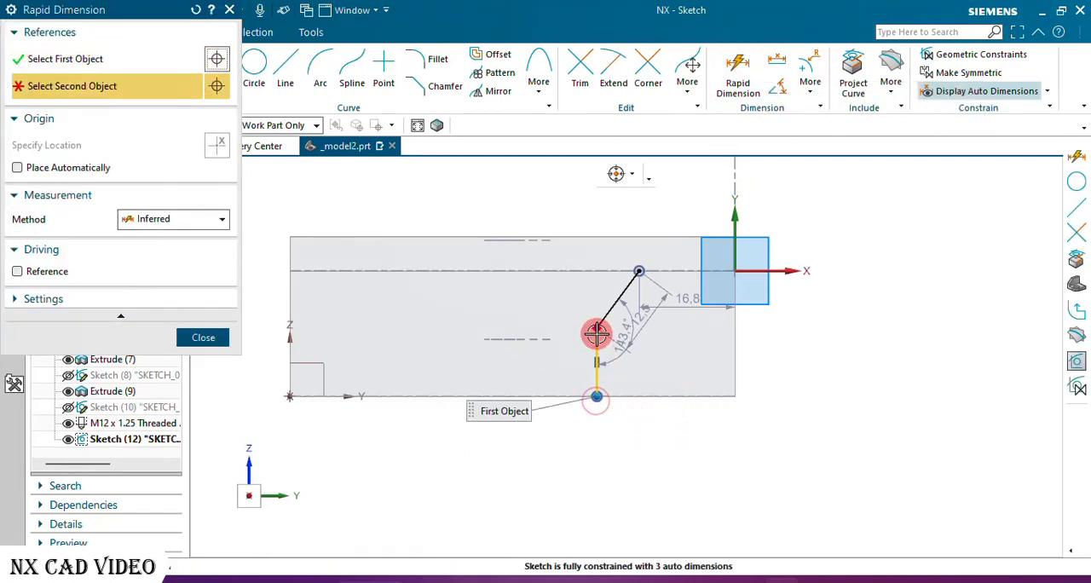
pyautogui.click(548, 373)
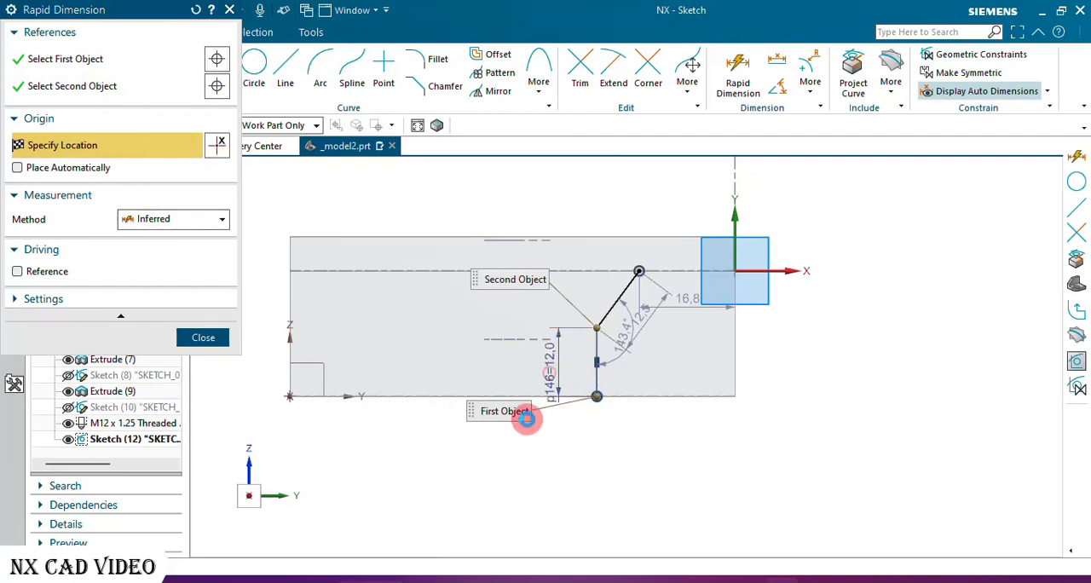
pyautogui.click(527, 418)
pyautogui.write('12')
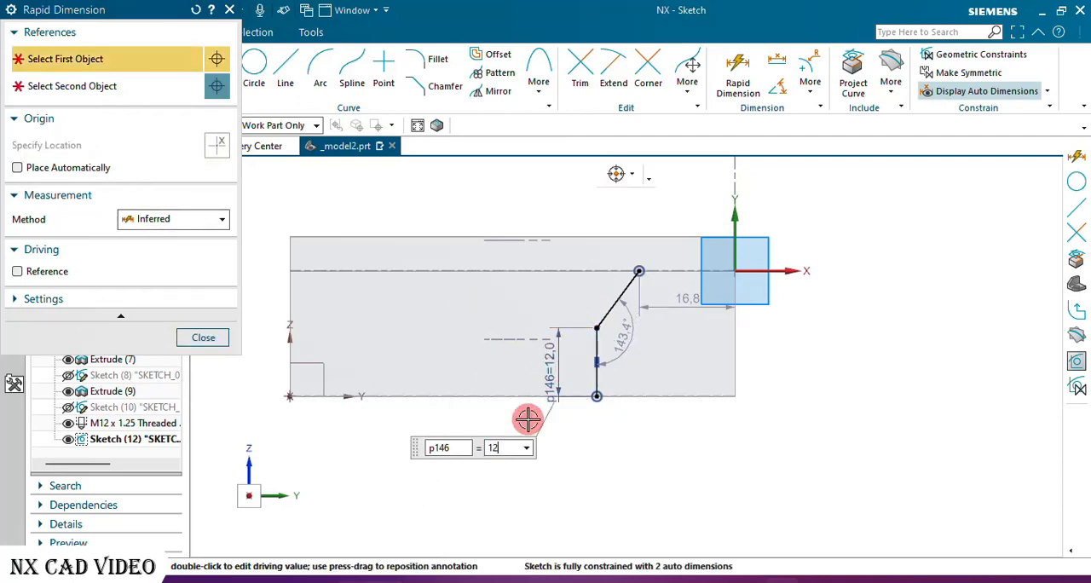
pyautogui.press('Return')
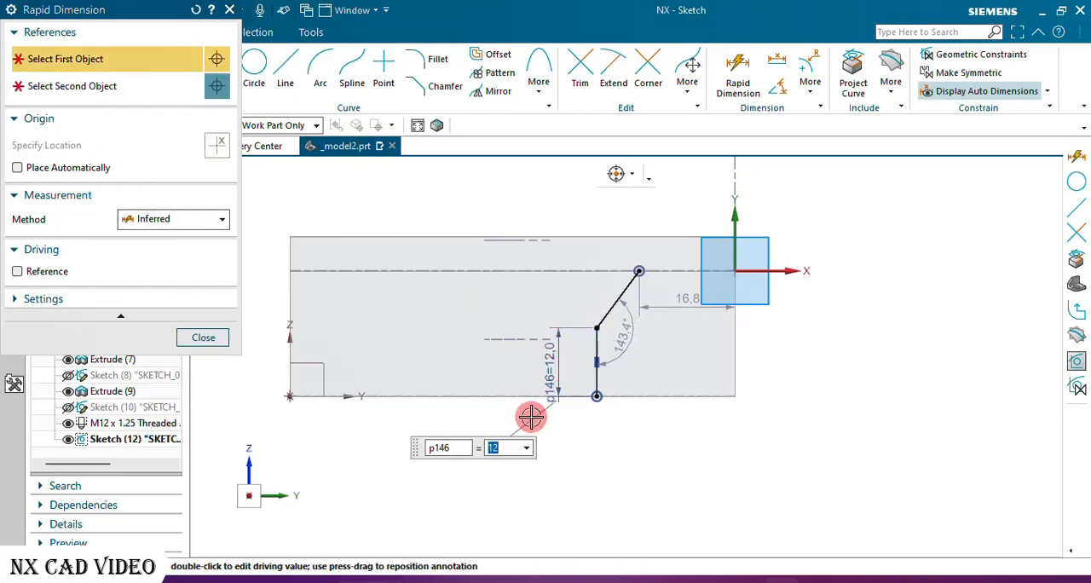
pyautogui.click(213, 339)
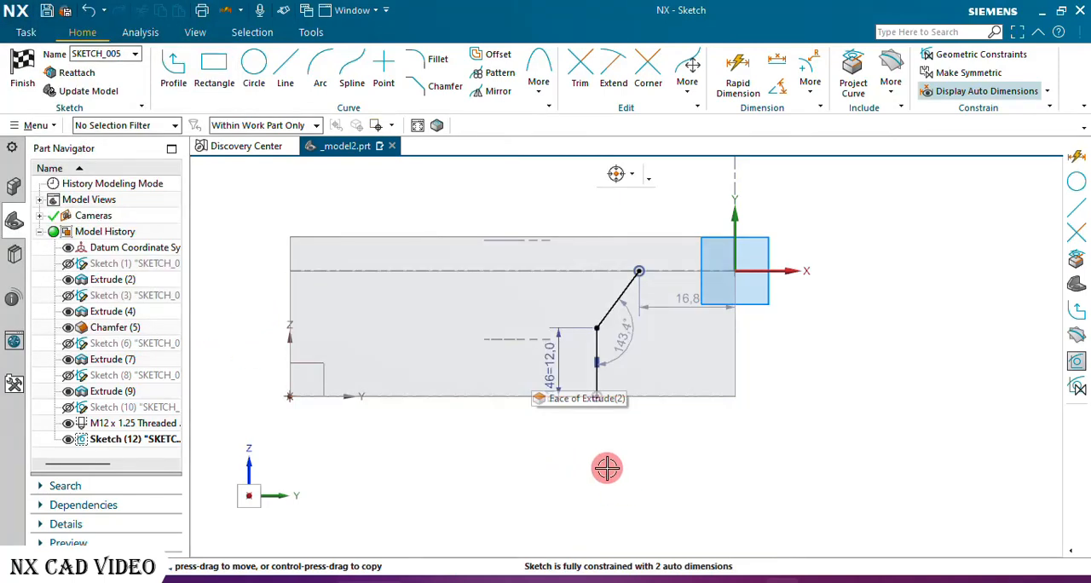
# Set the horizontal distance from the slanted line's upper end to the sketch's Y axis to 8 mm.
pyautogui.scroll(3, 696, 339)
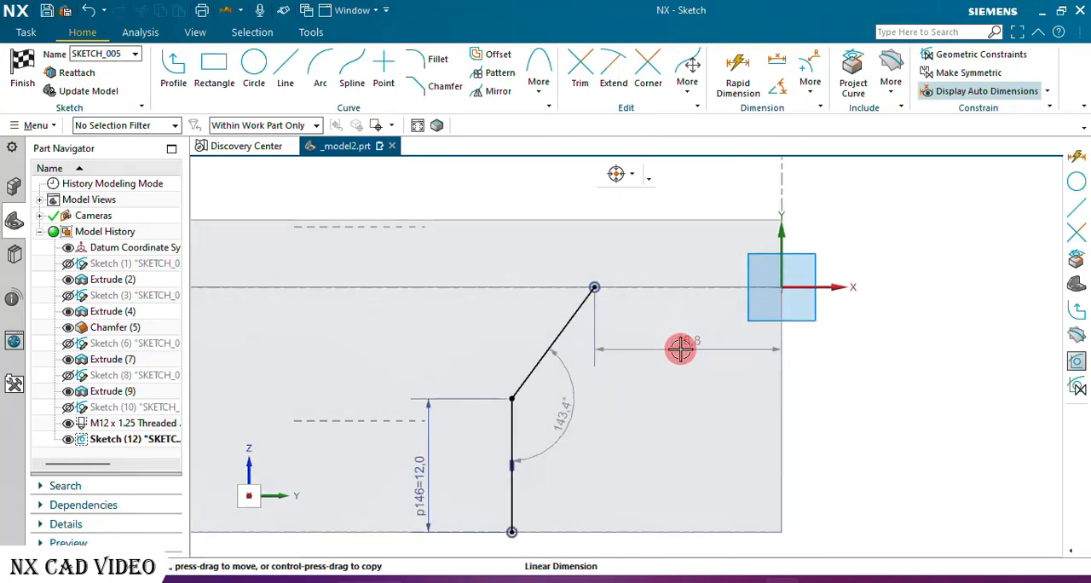
pyautogui.click(680, 348)
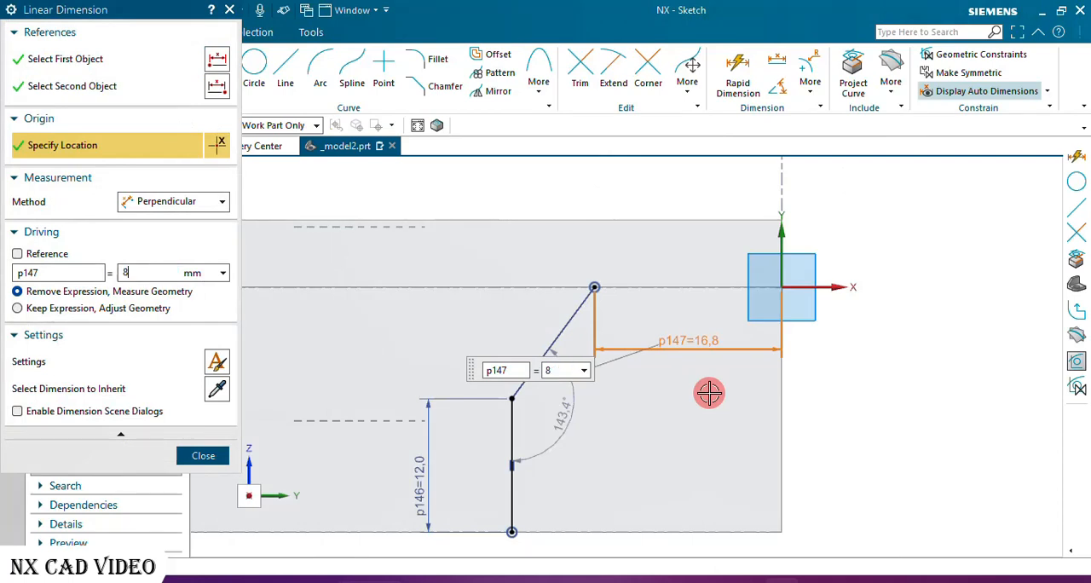
pyautogui.press('Return')
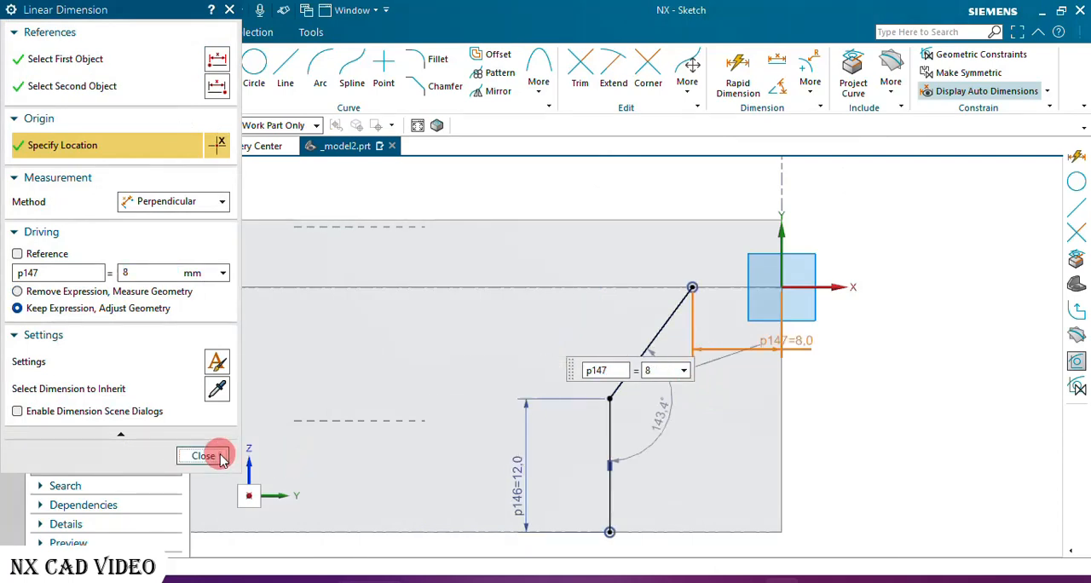
pyautogui.click(220, 457)
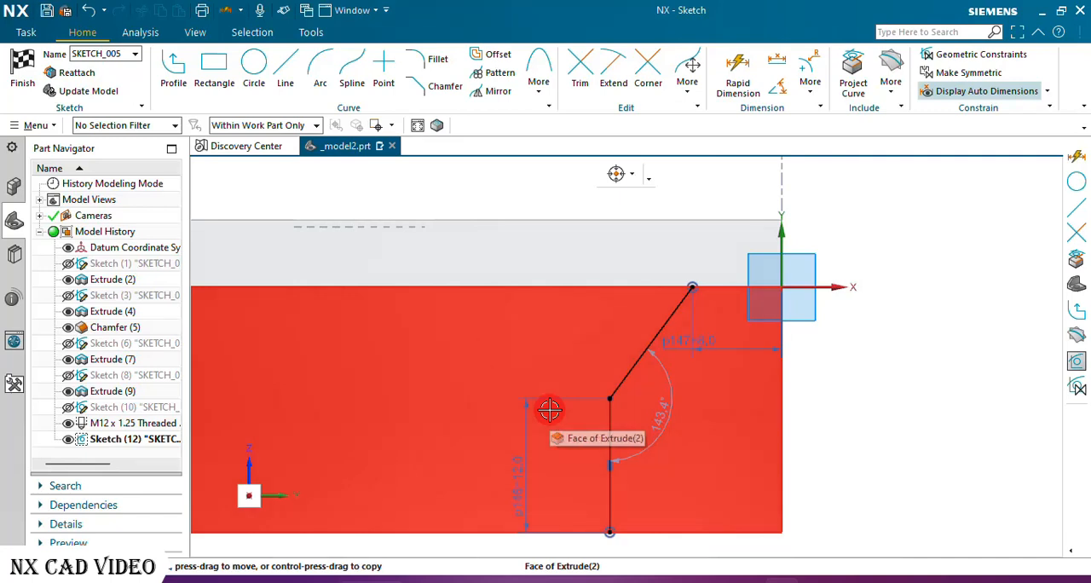
# Dimension the vertical line's lower end 56 mm horizontally from the datum origin at the block's bottom corner.
pyautogui.scroll(-3, 658, 390)
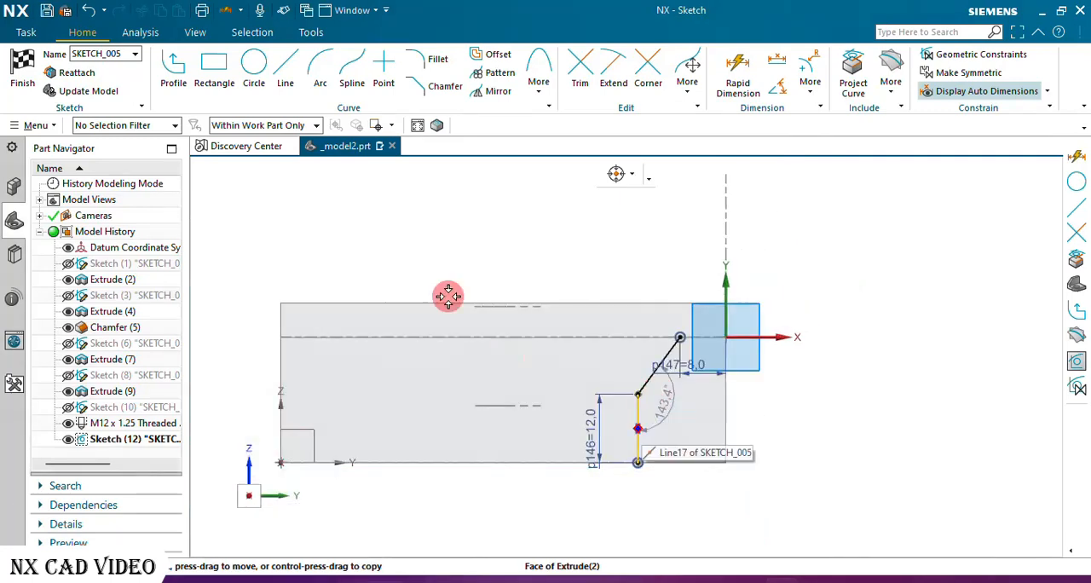
pyautogui.click(736, 73)
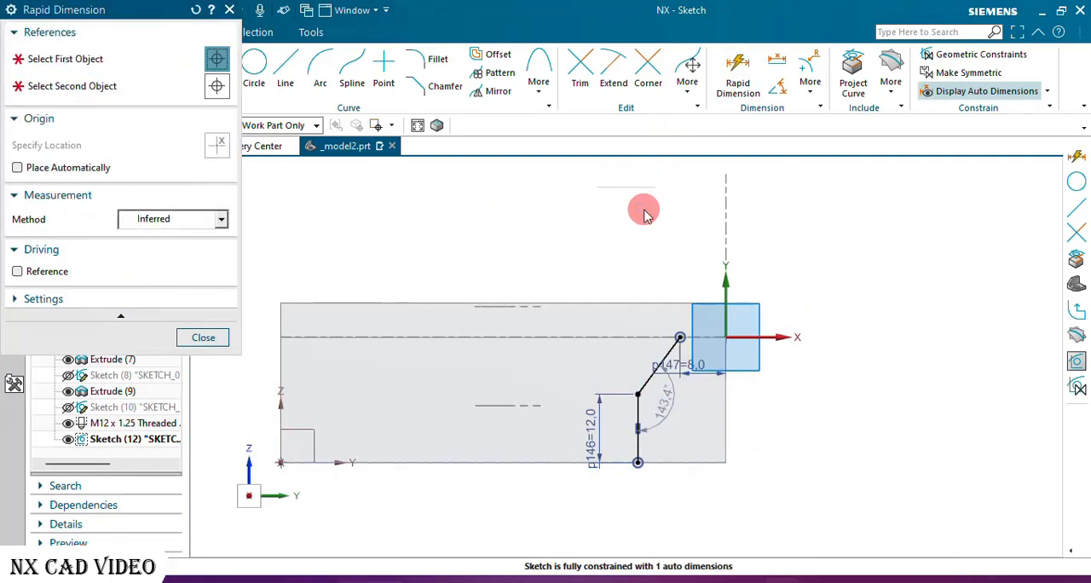
pyautogui.click(282, 464)
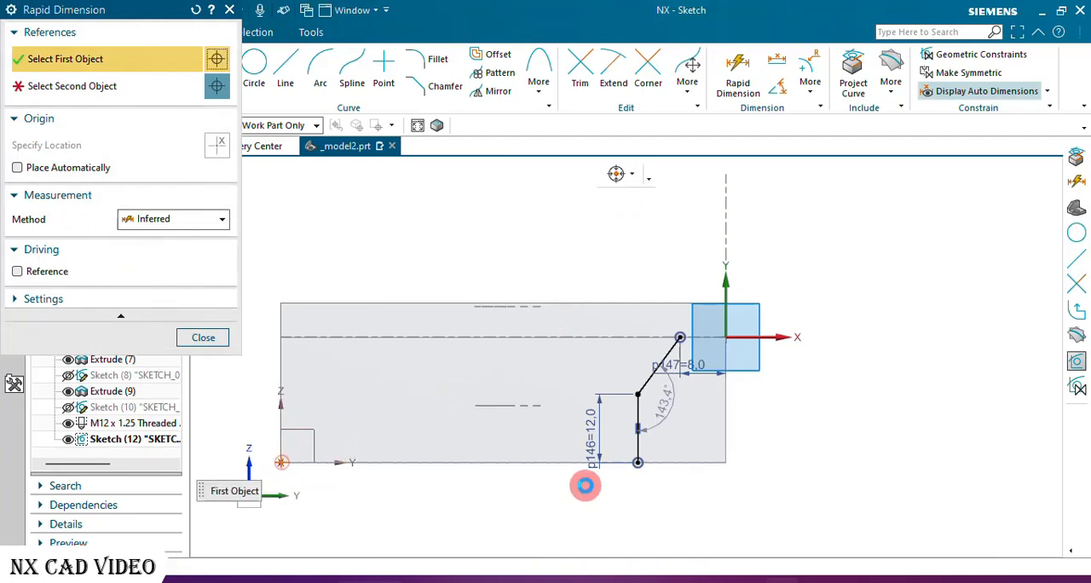
pyautogui.click(637, 463)
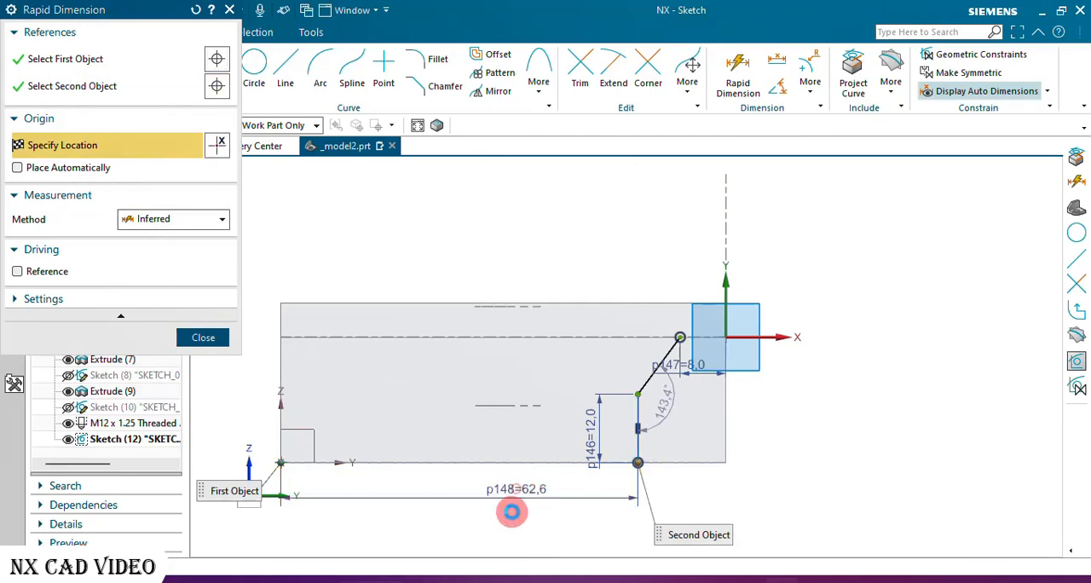
pyautogui.click(511, 511)
pyautogui.write('56')
pyautogui.press('Return')
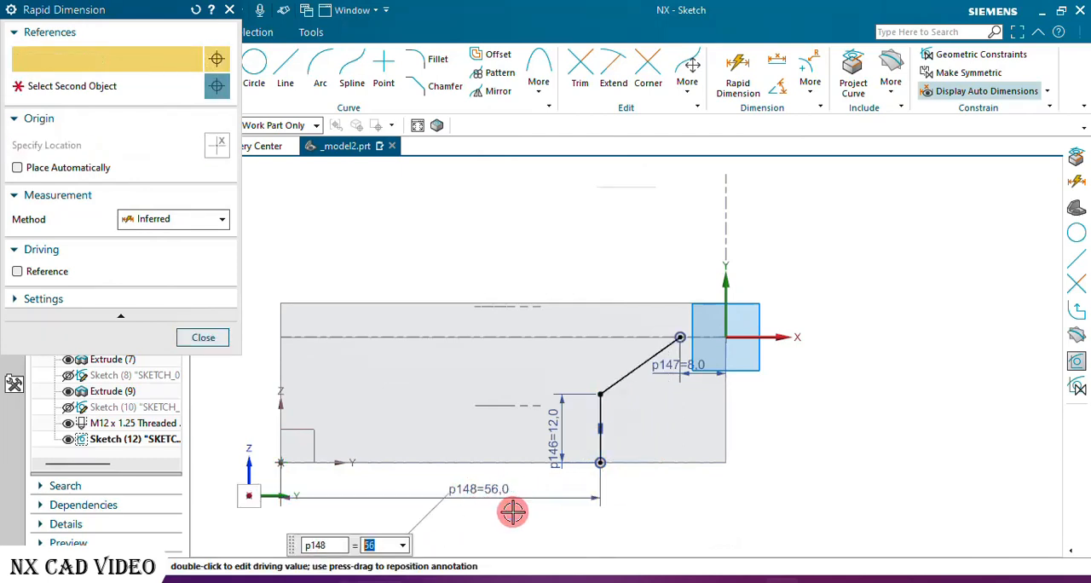
# Project the side face's boundary edges into the sketch to close the angled profile, and finish the sketch.
pyautogui.click(204, 338)
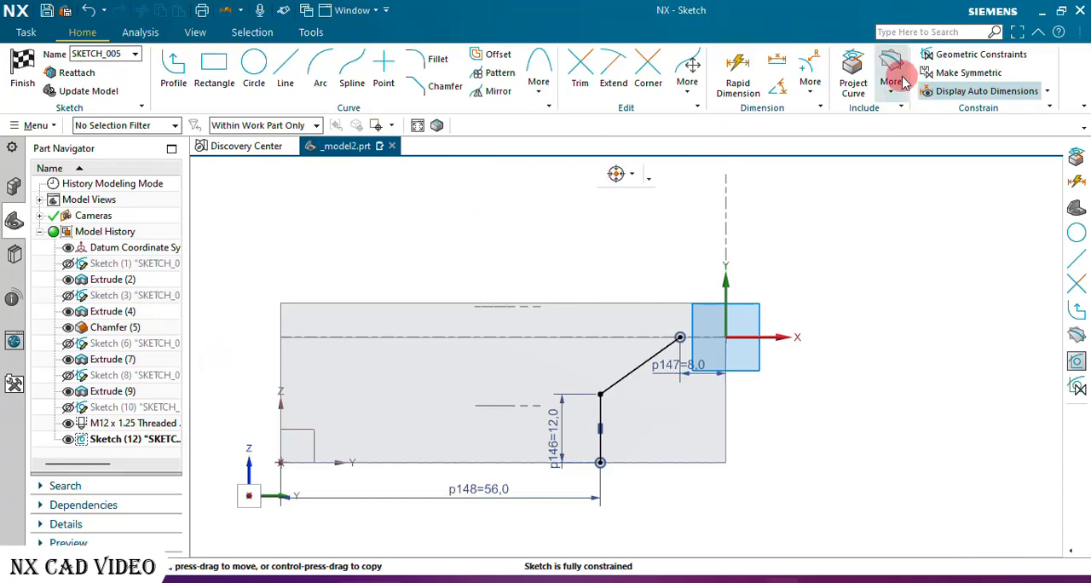
pyautogui.click(853, 75)
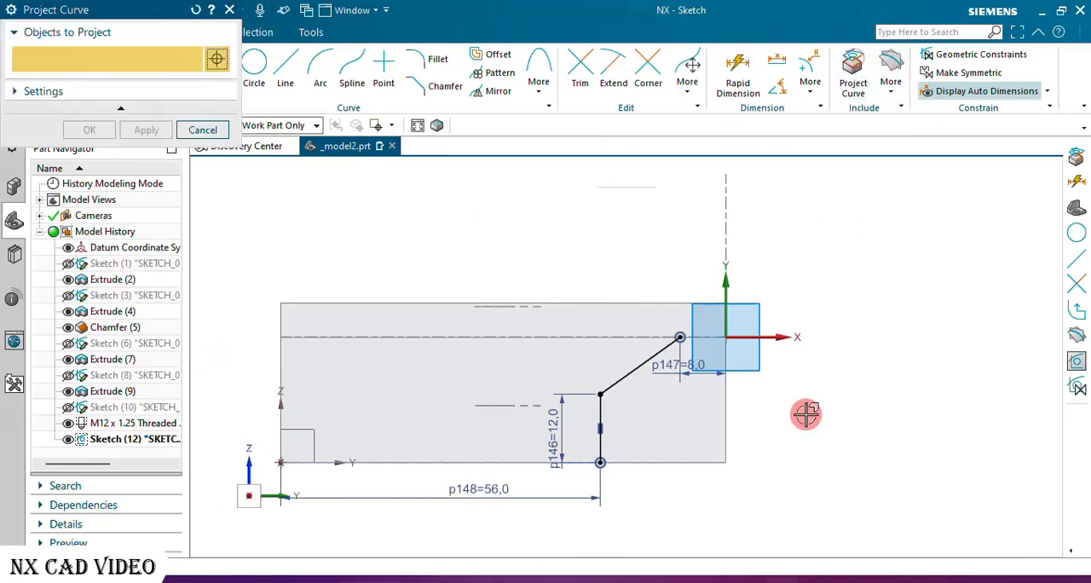
pyautogui.click(706, 466)
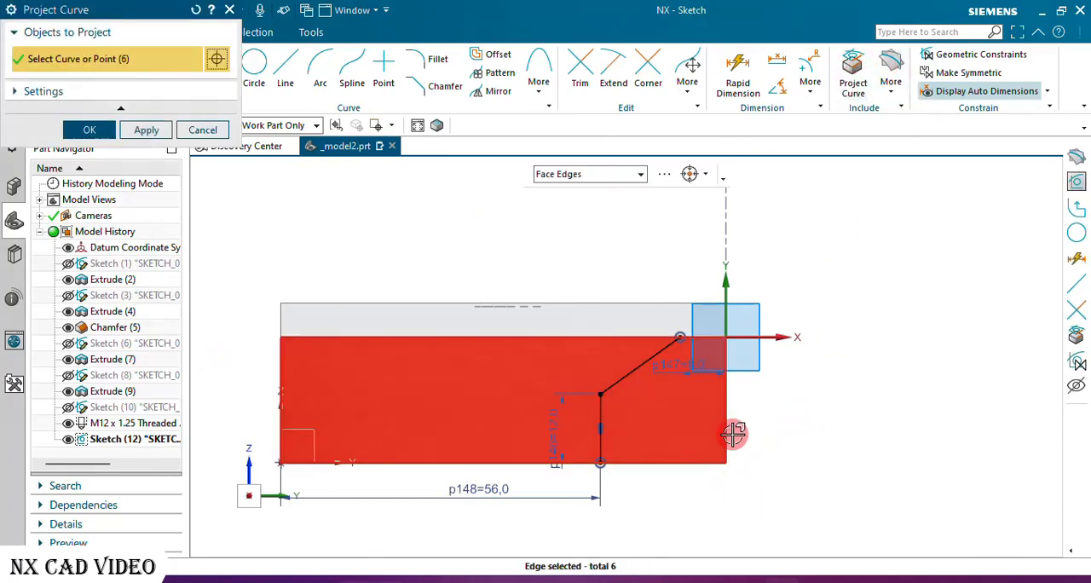
pyautogui.middleClick(733, 434)
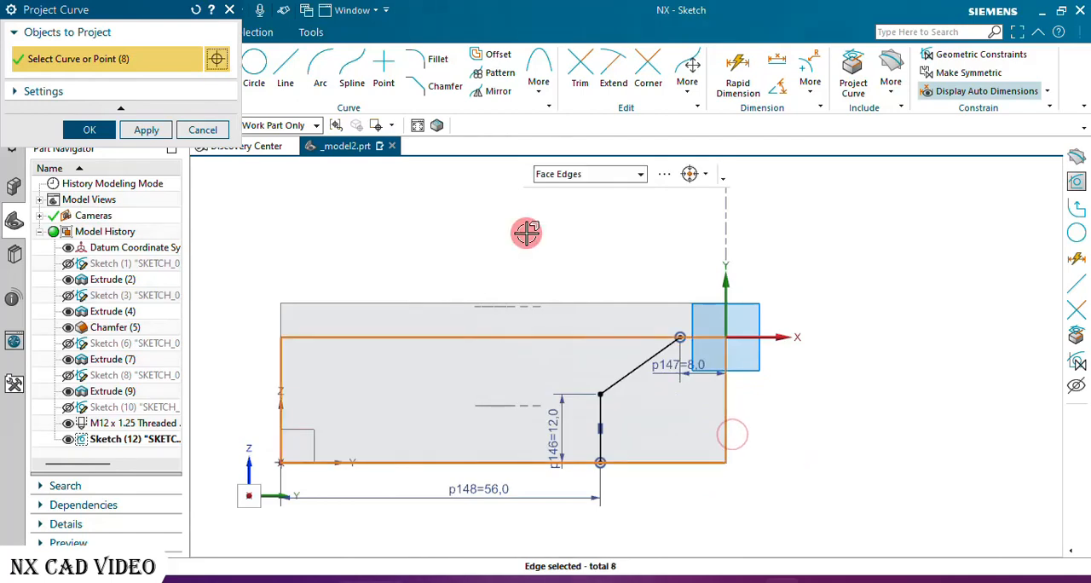
pyautogui.click(95, 127)
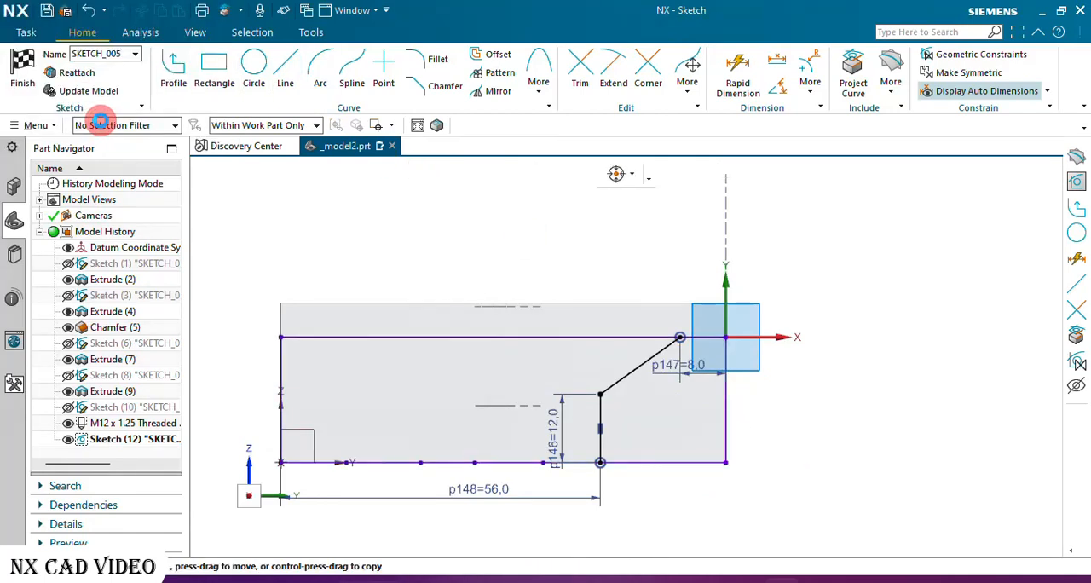
pyautogui.click(34, 68)
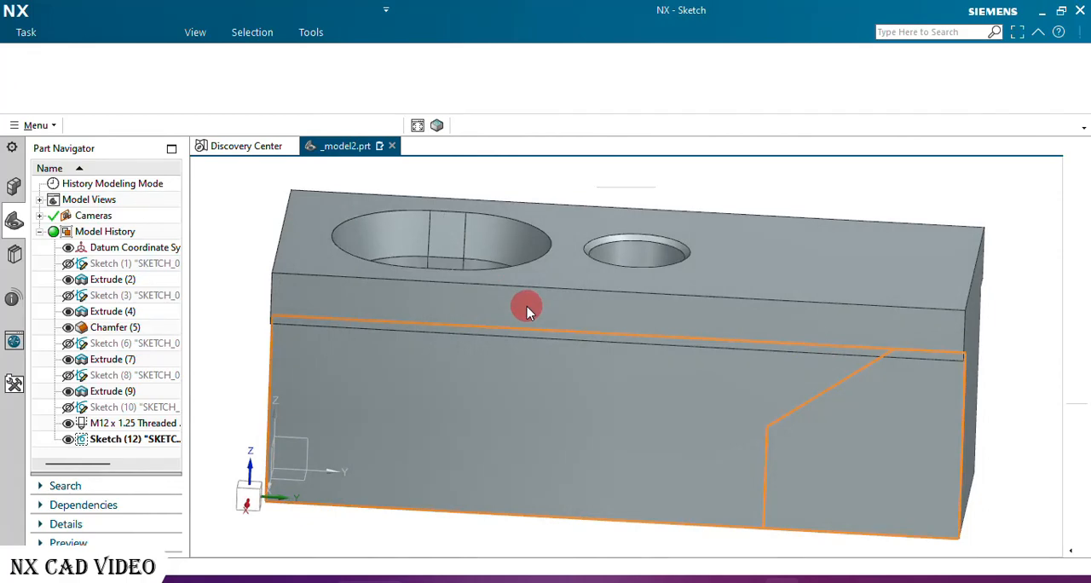
# Extrude the angled corner region 35 mm into the block with the direction reversed, subtracting it from the body.
pyautogui.scroll(-3, 527, 312)
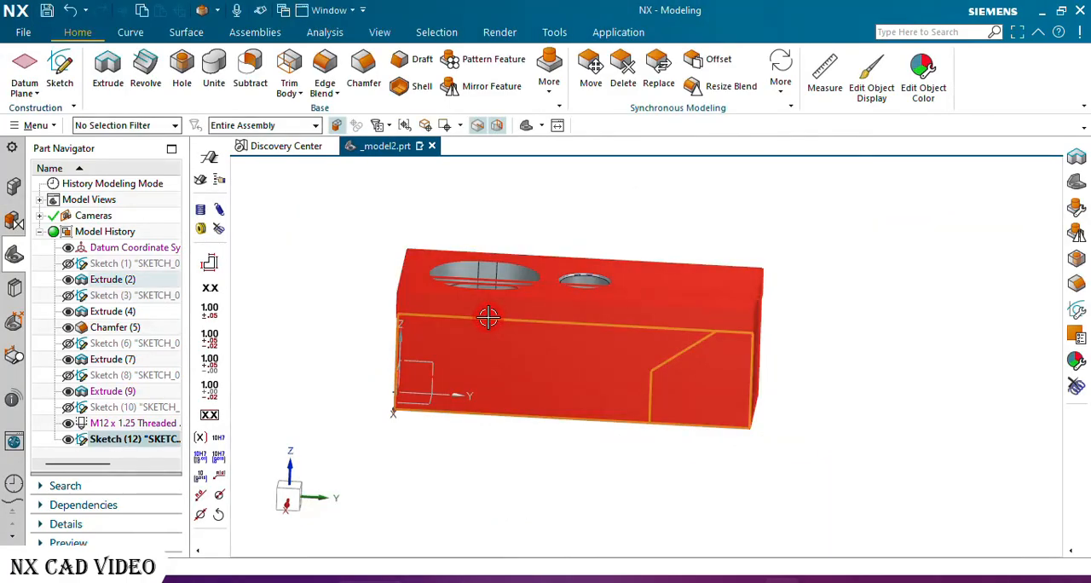
pyautogui.moveTo(488, 318); pyautogui.dragTo(394, 260, button='middle')
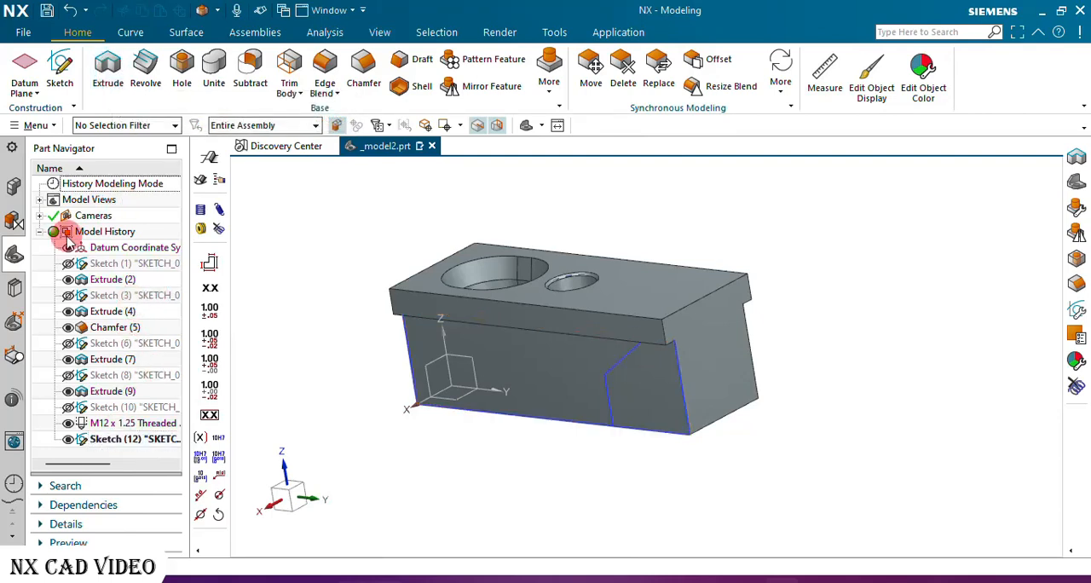
pyautogui.click(108, 70)
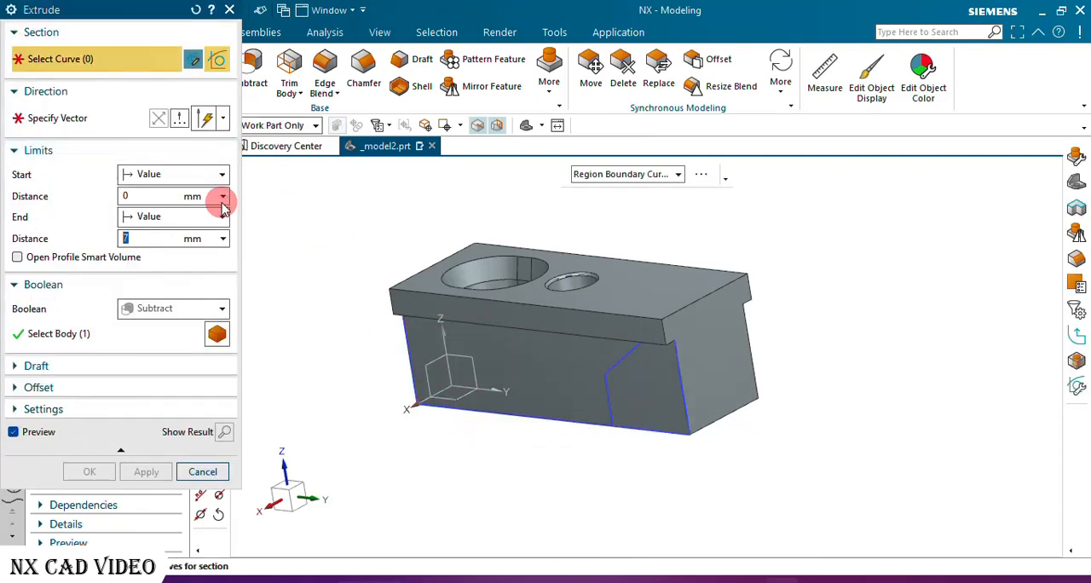
pyautogui.click(639, 392)
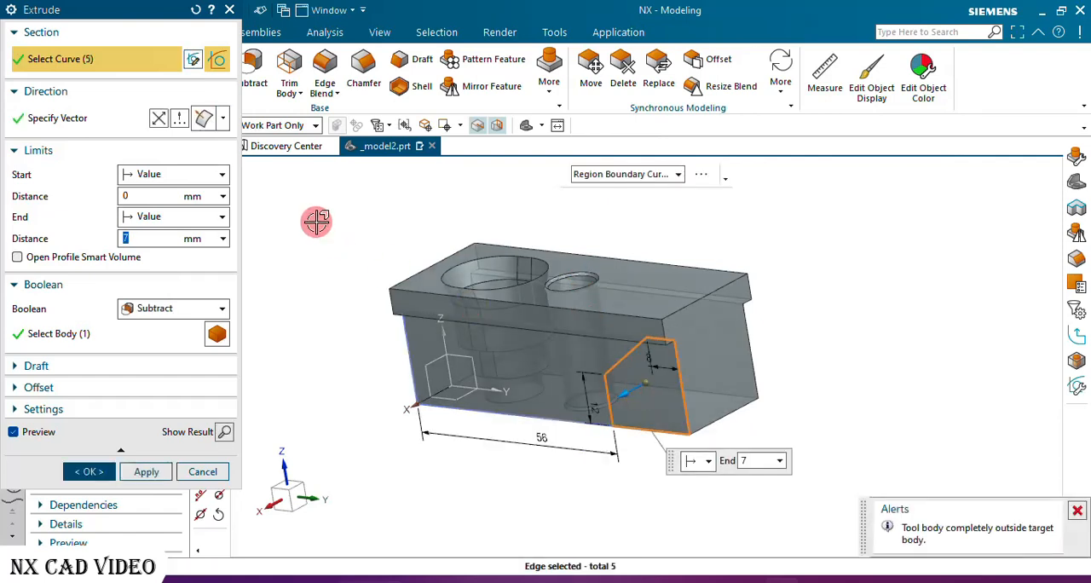
pyautogui.click(161, 119)
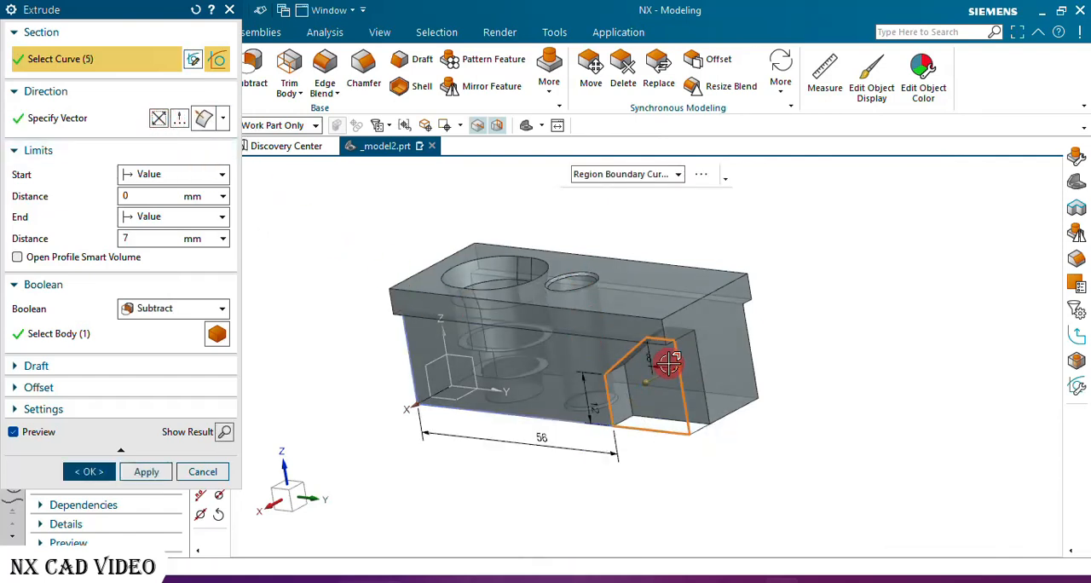
pyautogui.moveTo(673, 363); pyautogui.dragTo(752, 324)
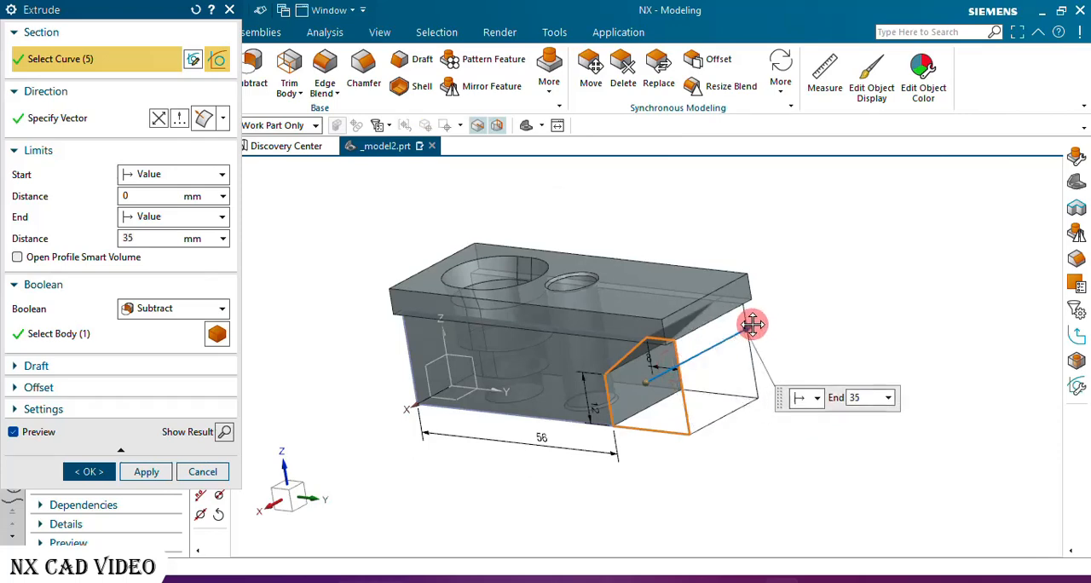
pyautogui.click(92, 471)
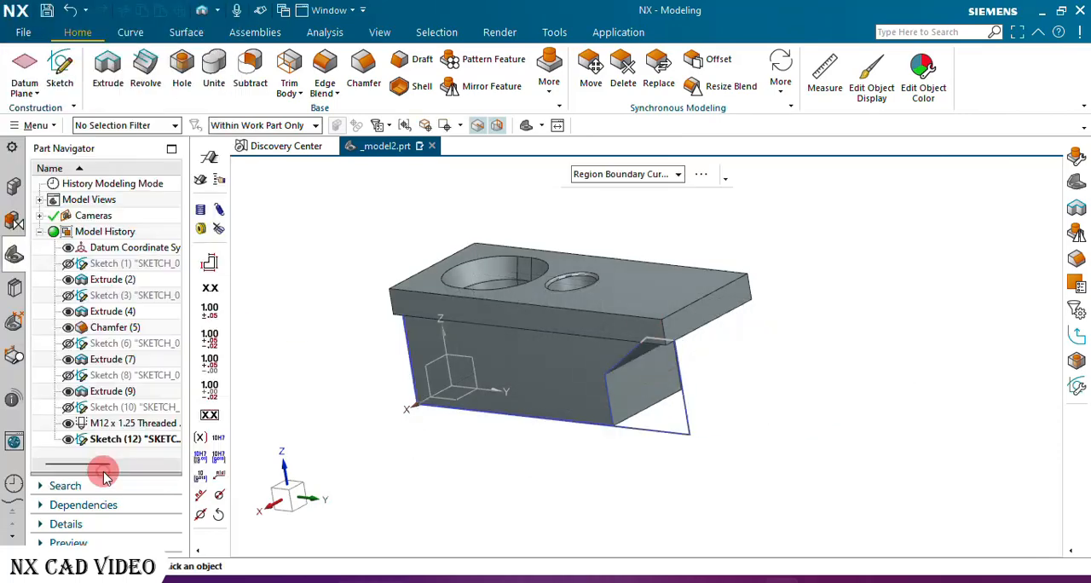
# Create a new sketch on the narrow long side face of the upper flange.
pyautogui.moveTo(376, 366); pyautogui.dragTo(465, 300, button='middle')
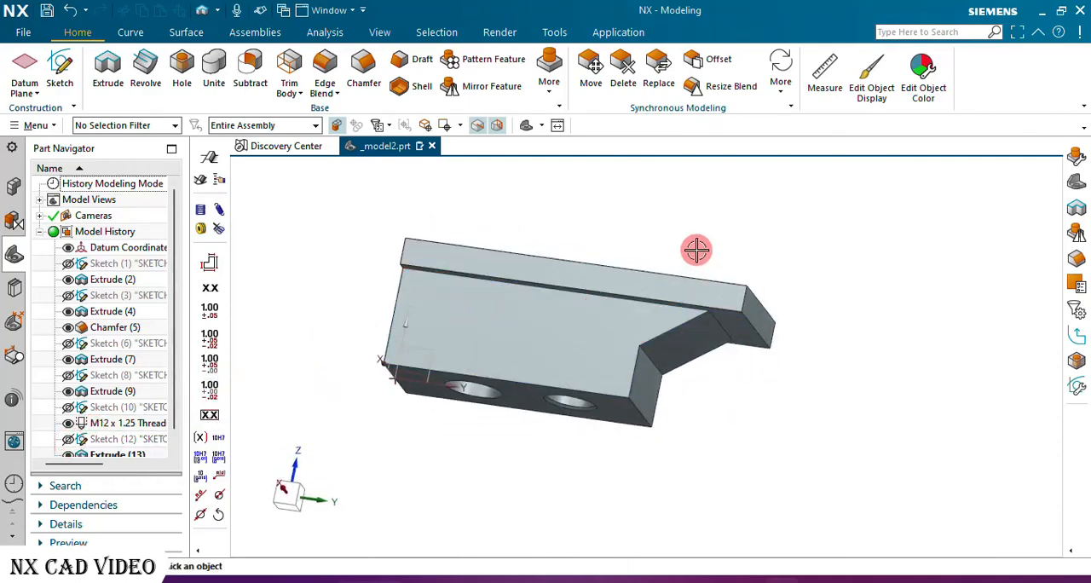
pyautogui.moveTo(697, 249); pyautogui.dragTo(578, 304, button='middle')
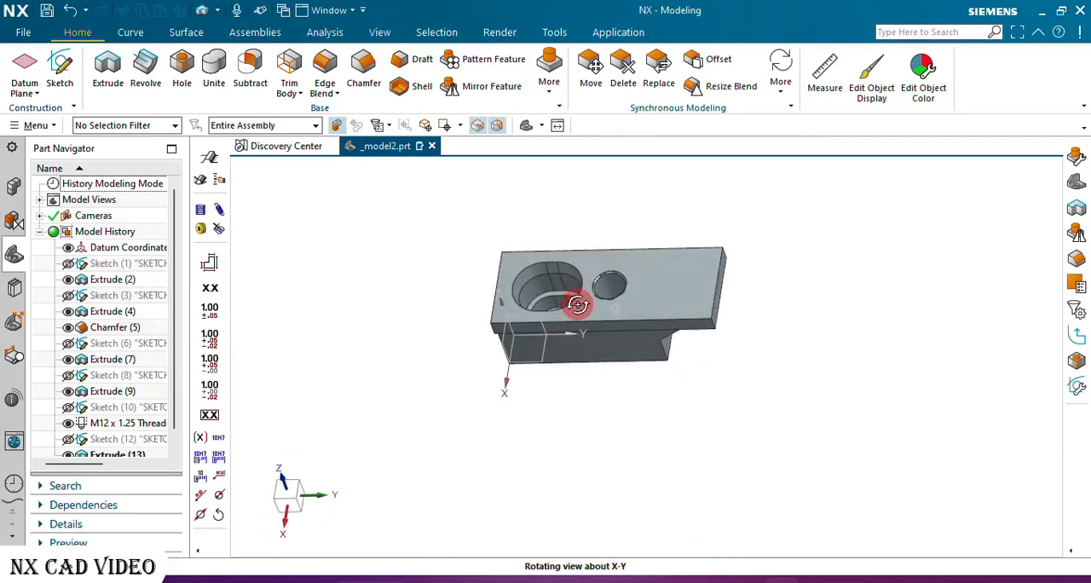
pyautogui.click(67, 72)
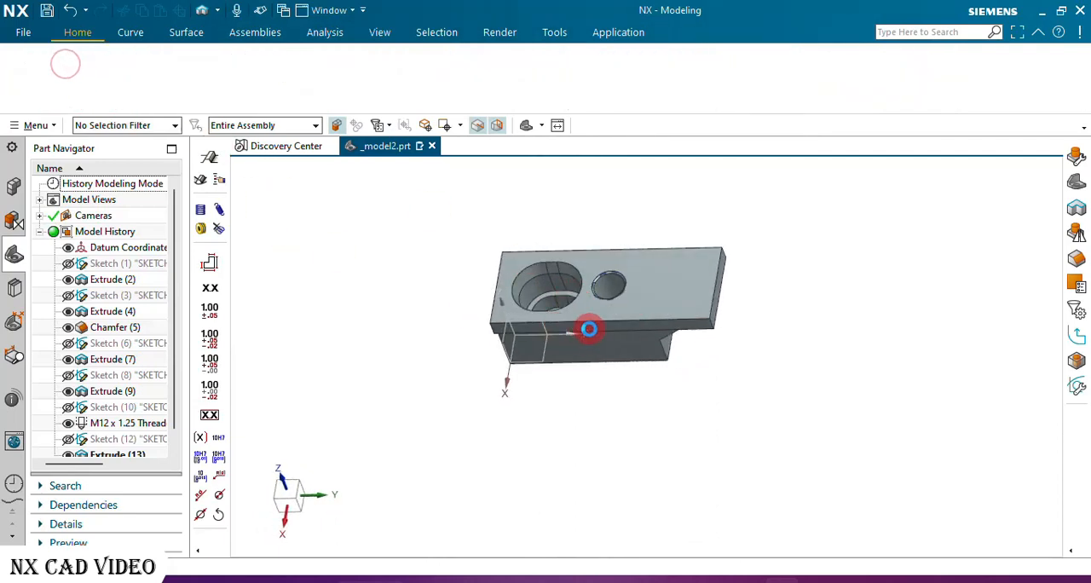
pyautogui.scroll(5, 601, 329)
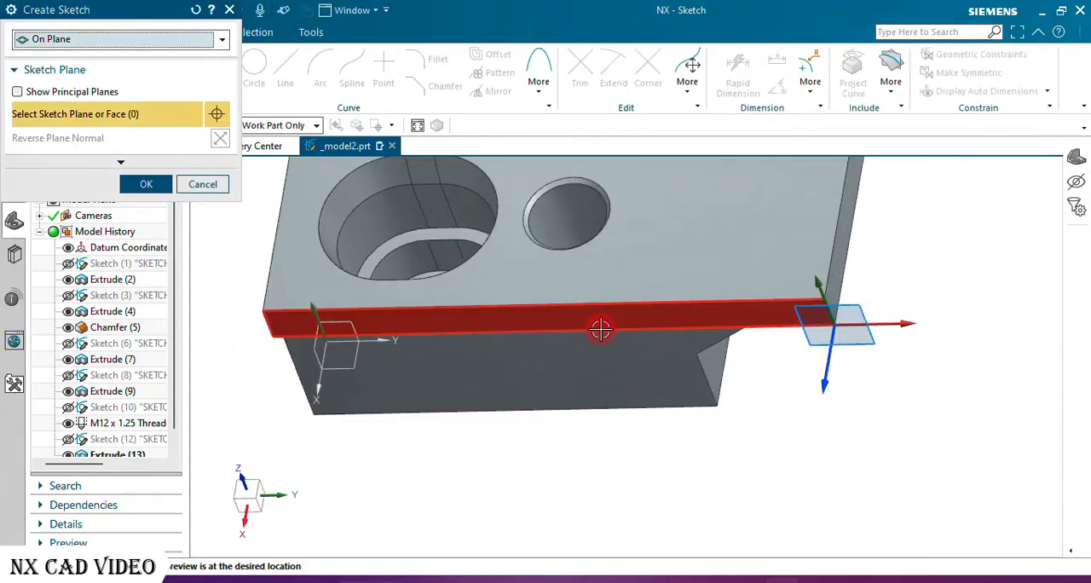
pyautogui.click(631, 317)
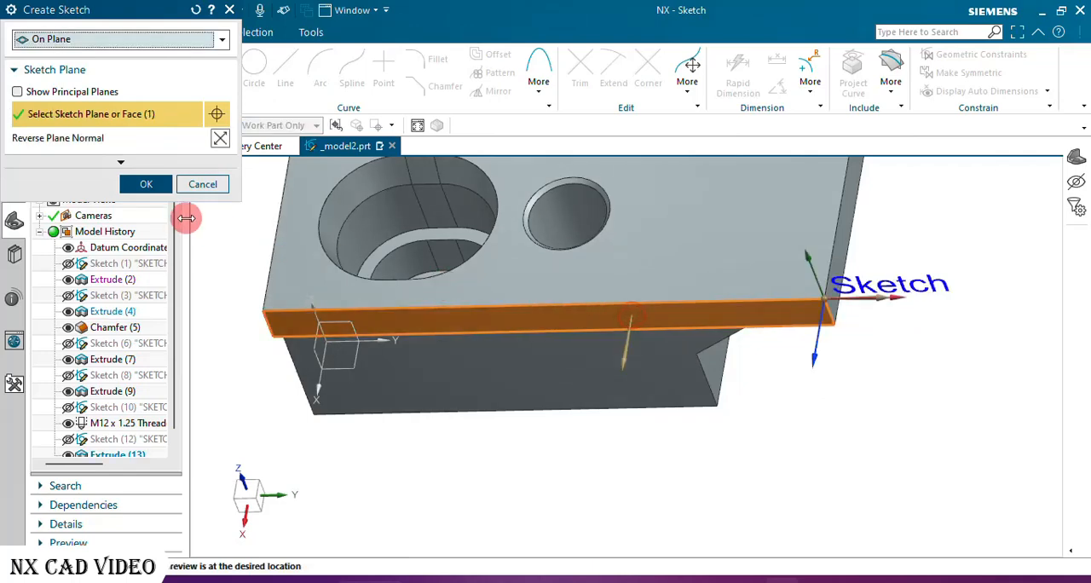
pyautogui.click(146, 185)
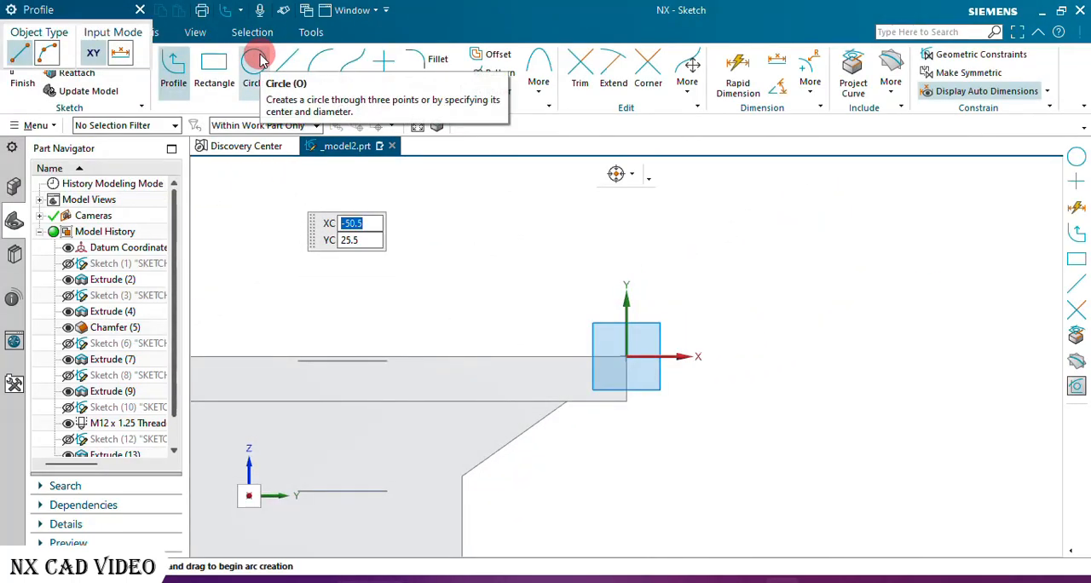
# Sketch two concentric circles of 6.6 mm and 16 mm diameter, centred about 18.5 mm above the sketch origin.
pyautogui.click(255, 60)
pyautogui.click(628, 219)
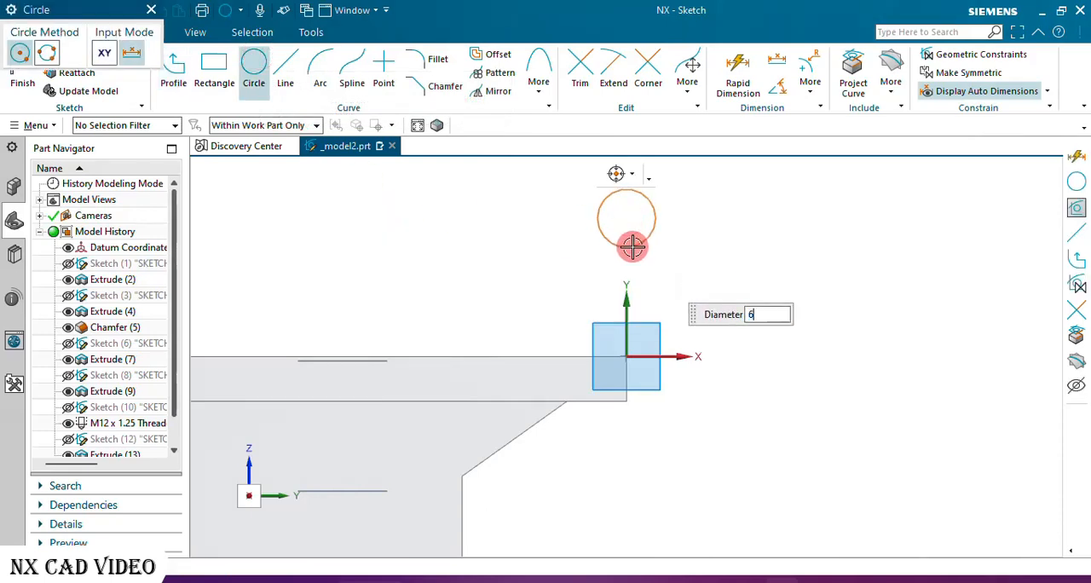
pyautogui.write('6.6')
pyautogui.press('Return')
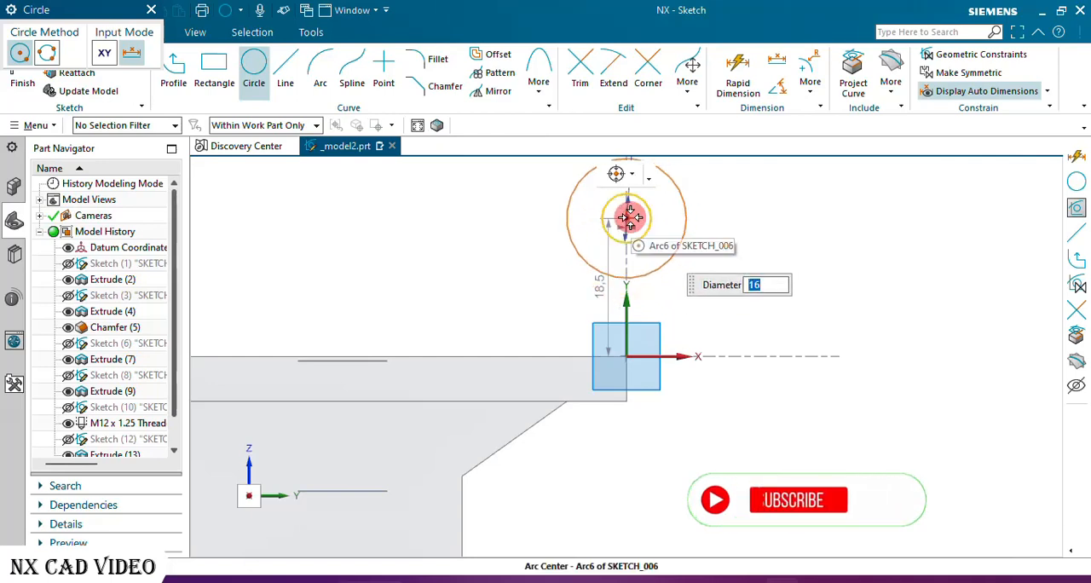
pyautogui.click(628, 219)
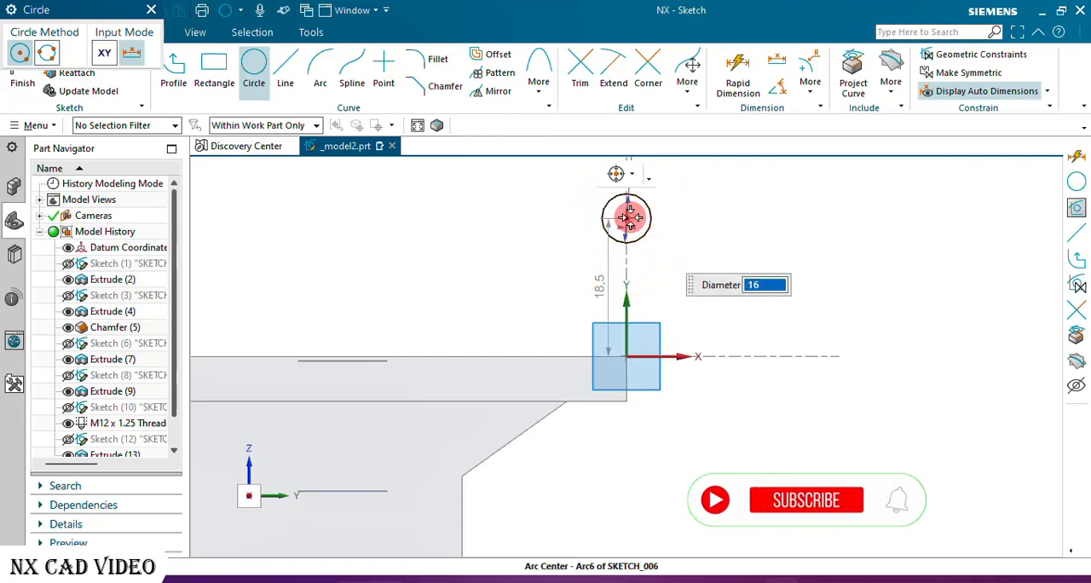
pyautogui.click(152, 12)
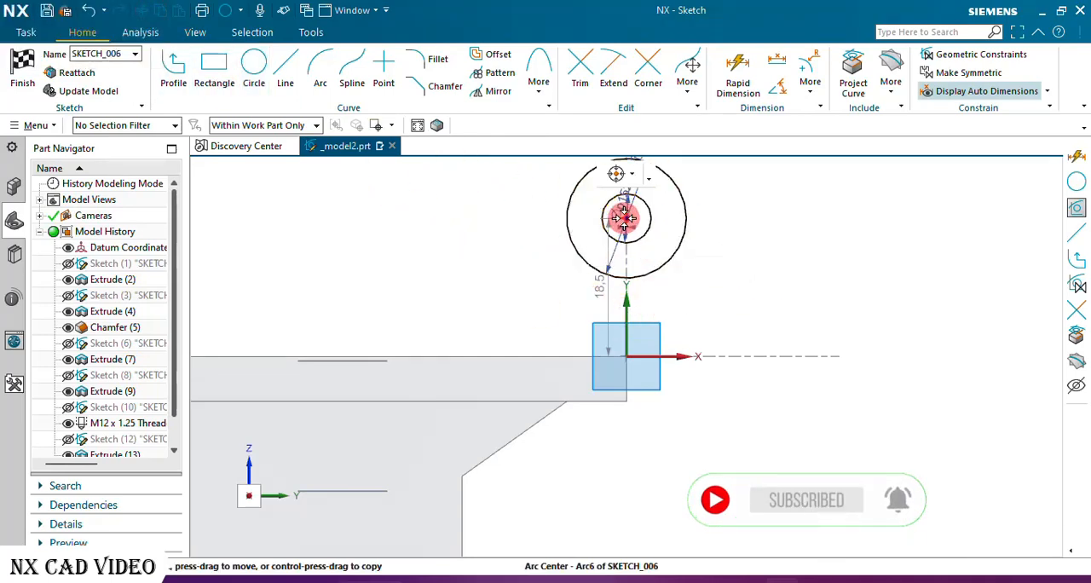
# Constrain the circles' centre to the sketch's vertical axis and dimension it 45 mm above the block's bottom edge.
pyautogui.click(628, 309)
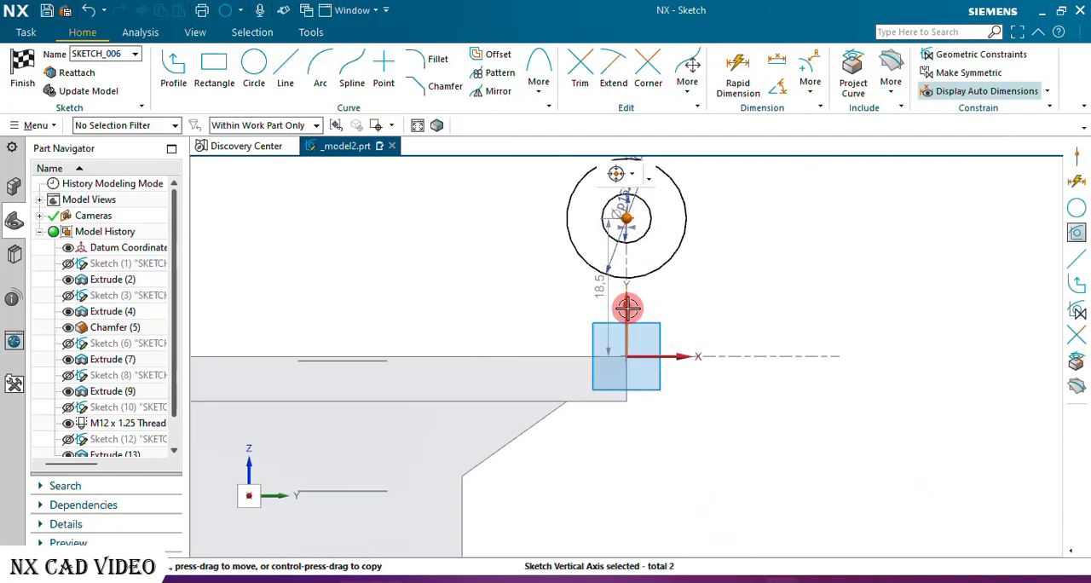
pyautogui.click(660, 282)
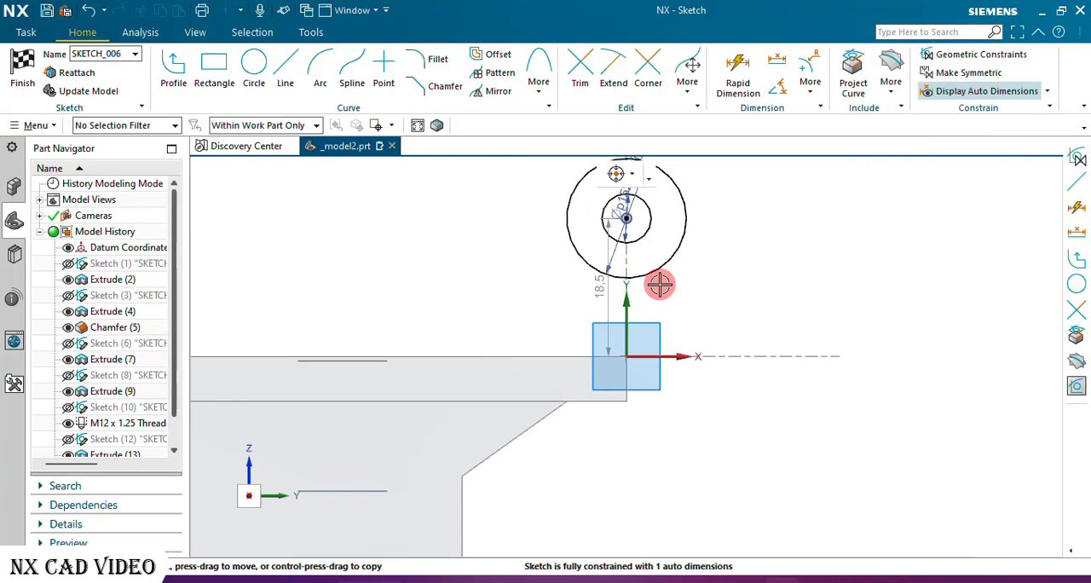
pyautogui.click(736, 75)
pyautogui.click(626, 217)
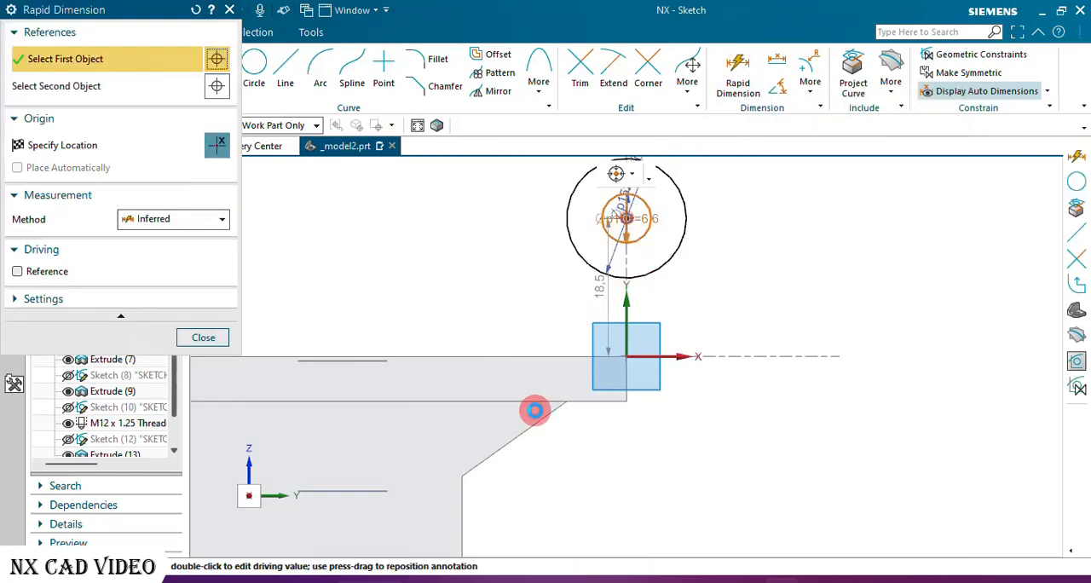
pyautogui.scroll(-2, 550, 349)
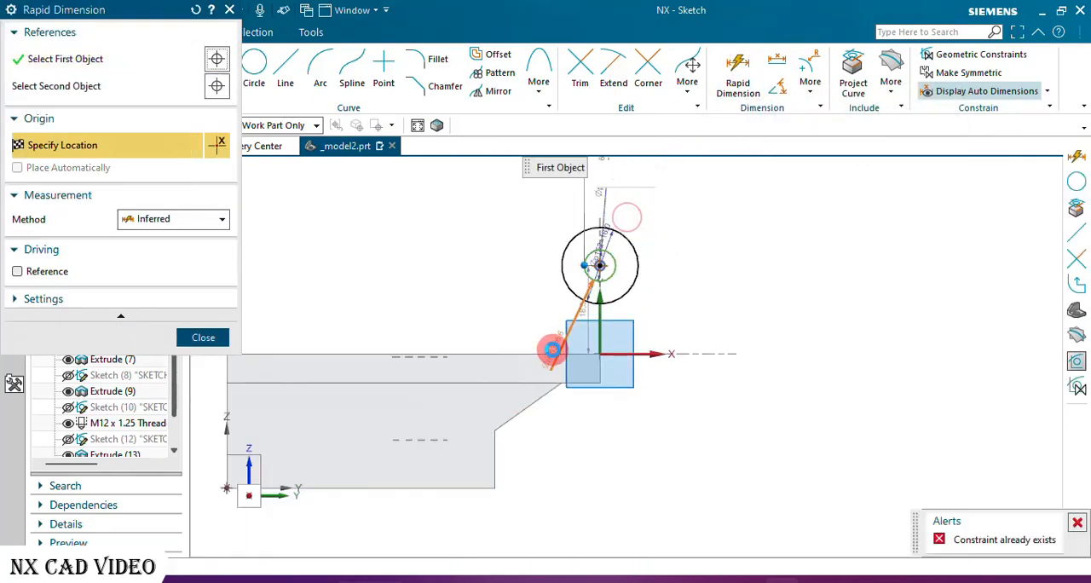
pyautogui.click(489, 486)
pyautogui.click(702, 395)
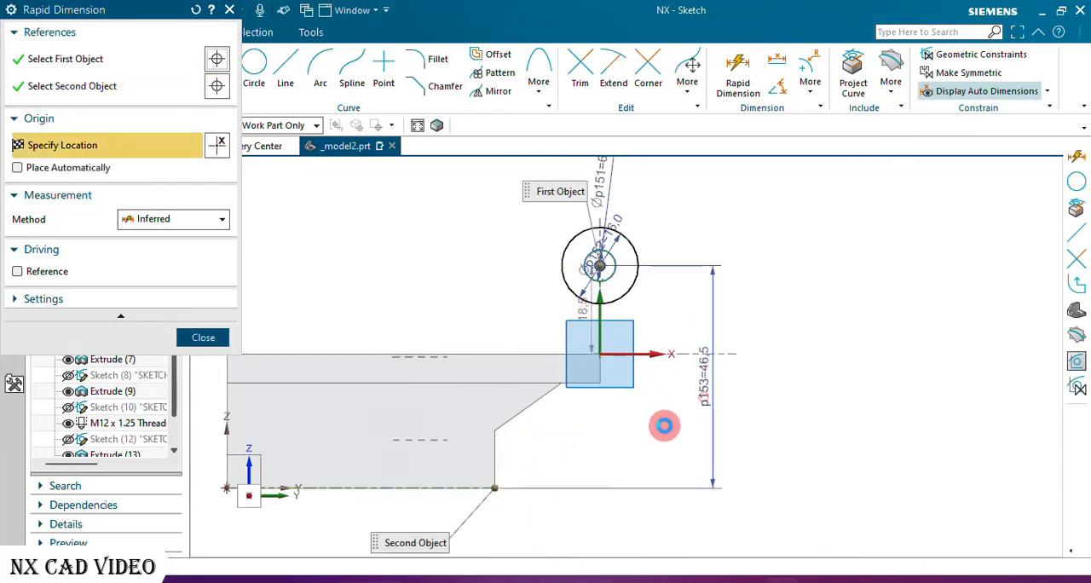
pyautogui.write('4')
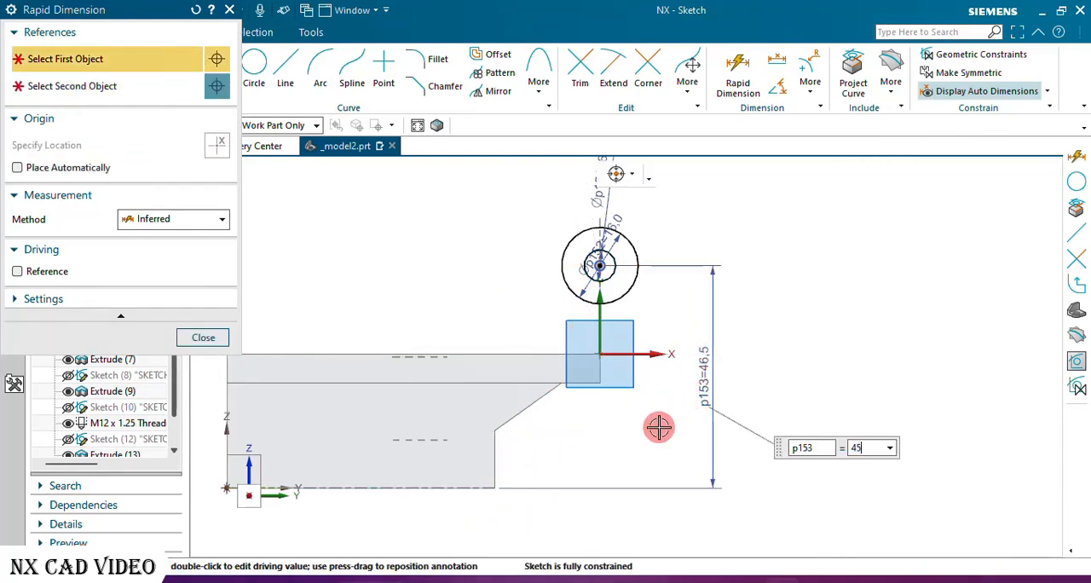
pyautogui.write('5')
pyautogui.press('Return')
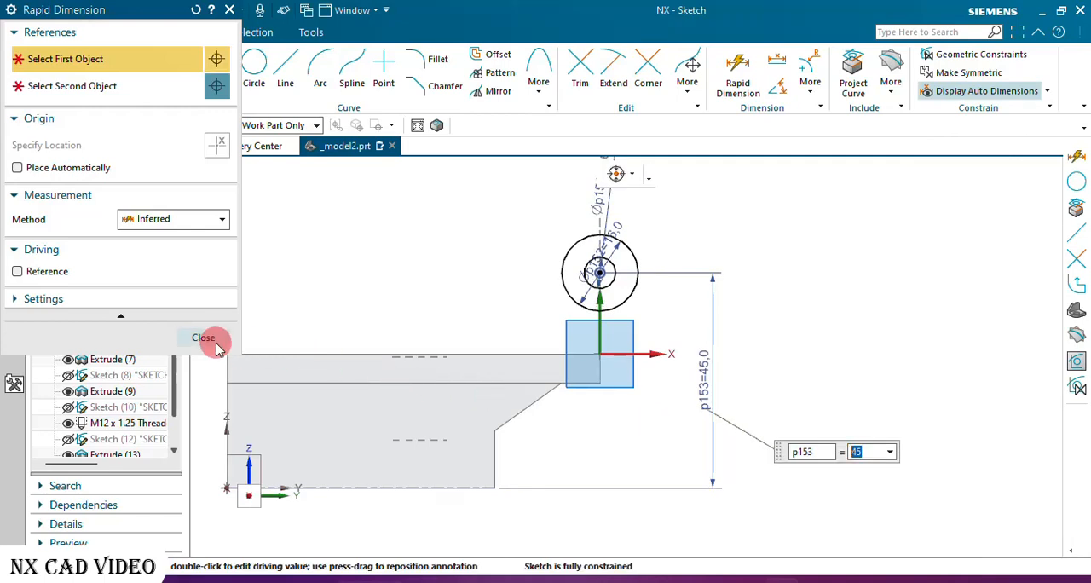
pyautogui.click(204, 338)
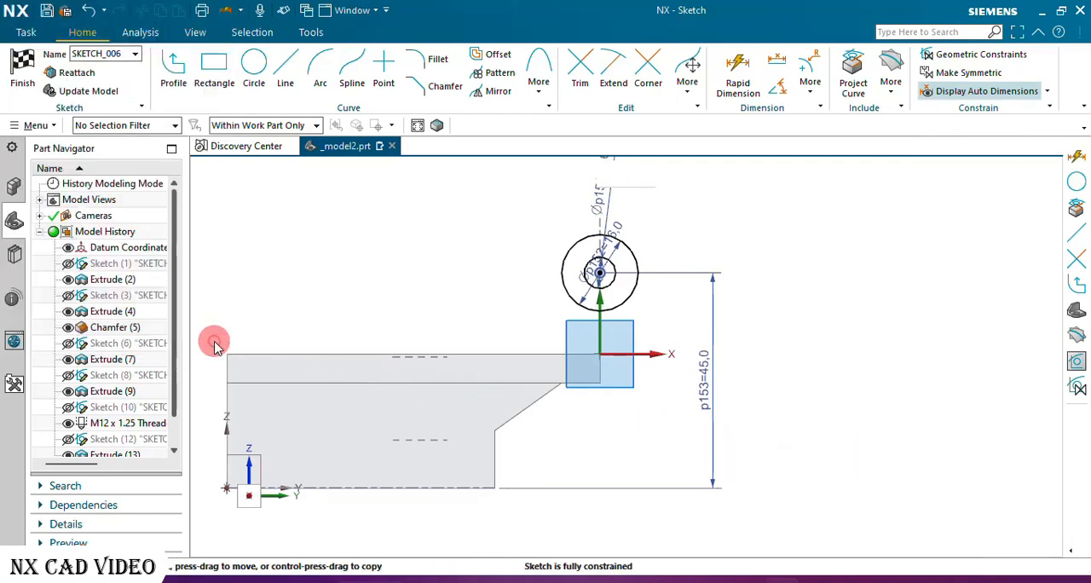
# Draw two lines tangent to the 16 mm circle, one ending at the sketch origin and one about 28 mm long ending on the flange's top edge.
pyautogui.click(290, 69)
pyautogui.scroll(4, 648, 324)
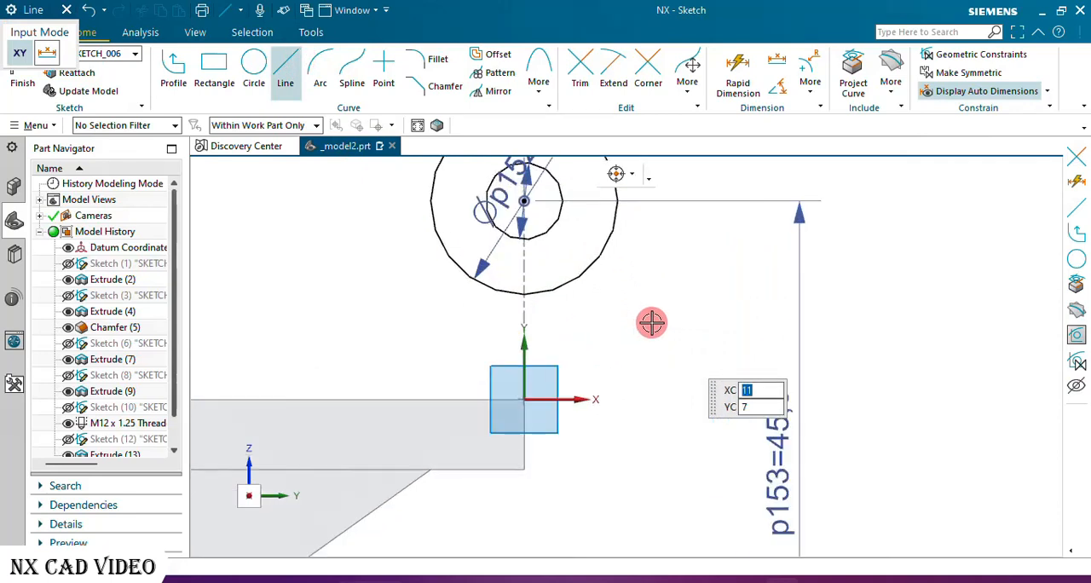
pyautogui.click(614, 238)
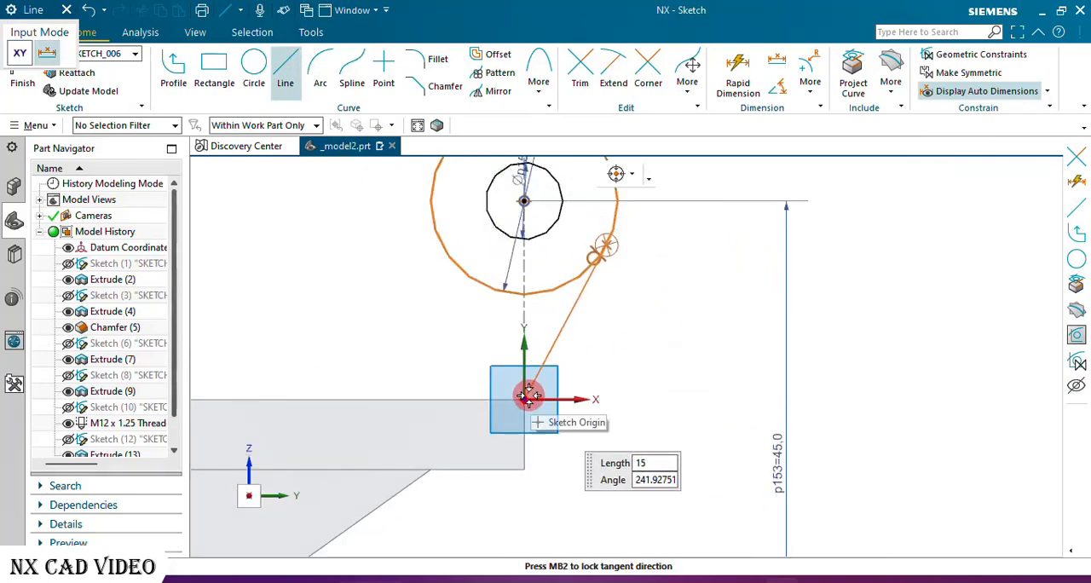
pyautogui.click(526, 397)
pyautogui.scroll(-3, 784, 378)
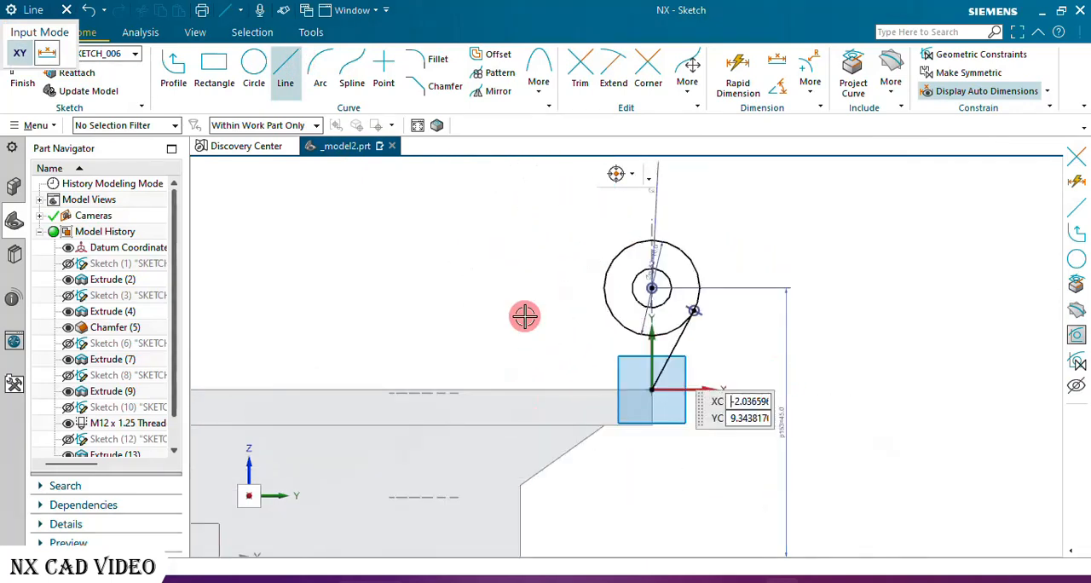
pyautogui.click(609, 255)
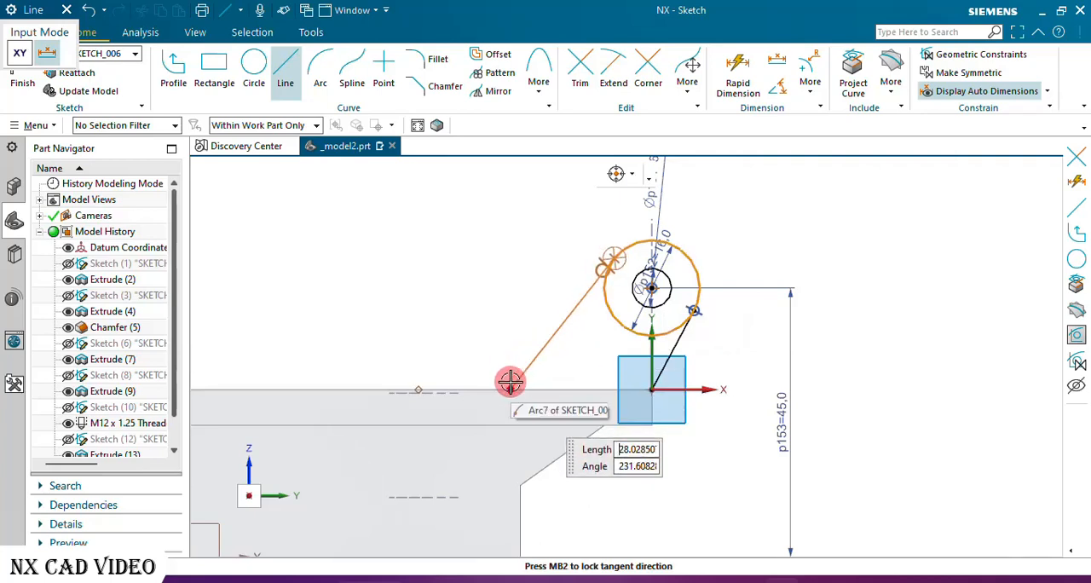
pyautogui.click(509, 385)
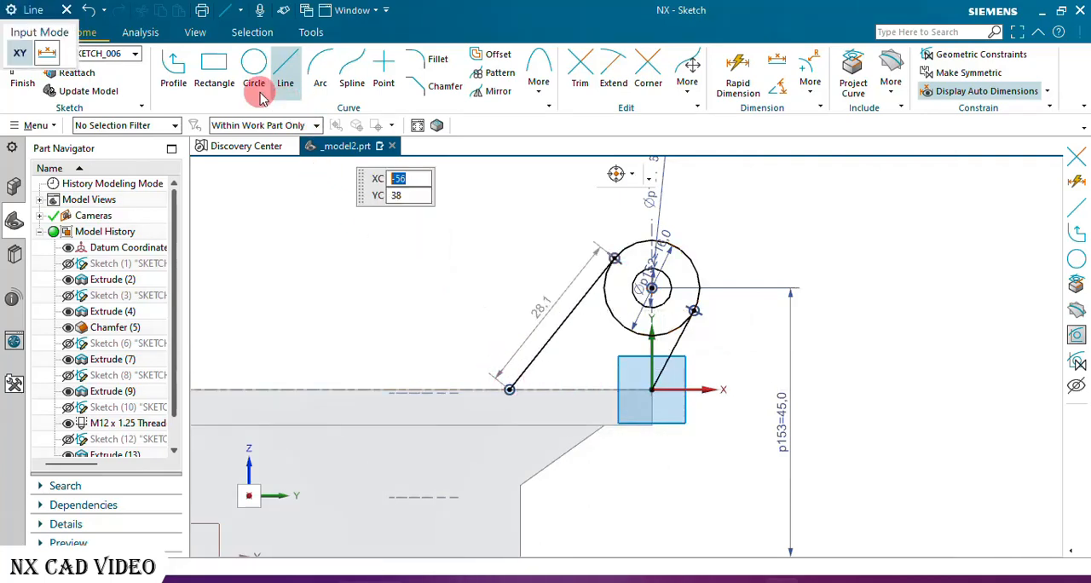
pyautogui.click(66, 10)
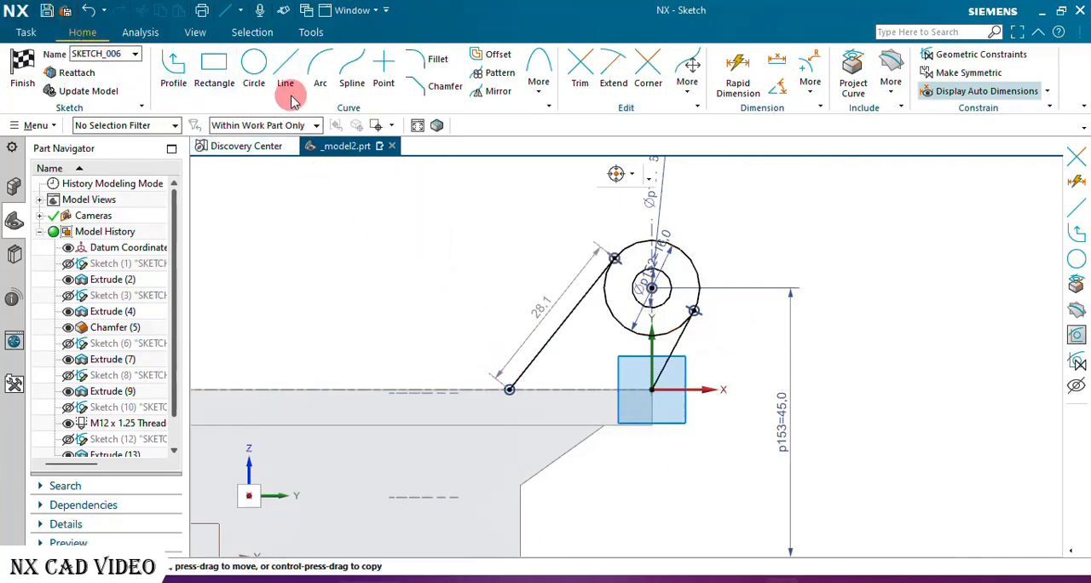
# Dimension the horizontal distance from the longer tangent line's lower end to the sketch origin as 25 mm.
pyautogui.click(731, 94)
pyautogui.click(510, 390)
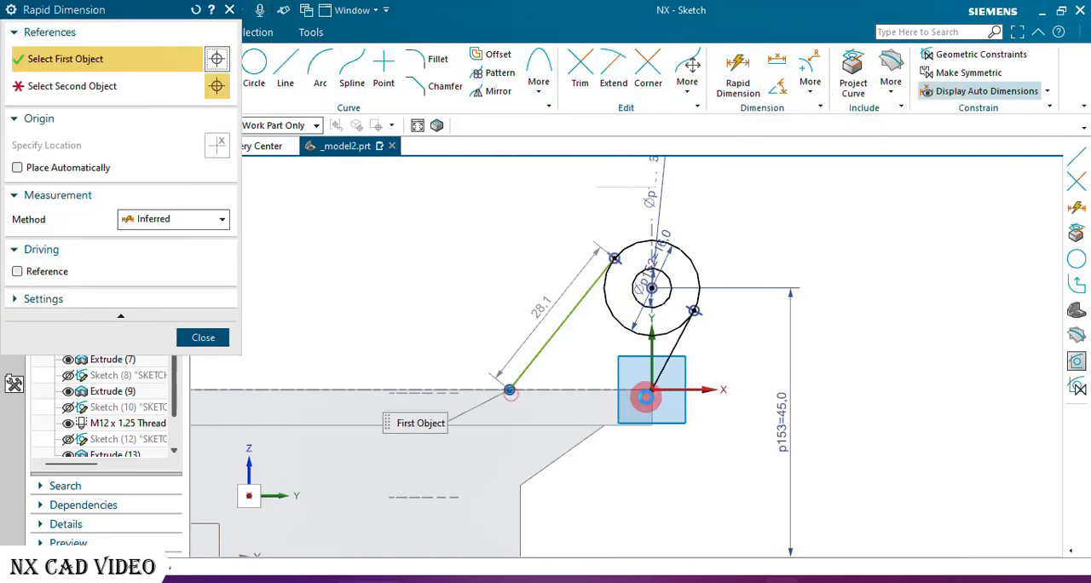
pyautogui.click(647, 392)
pyautogui.click(620, 461)
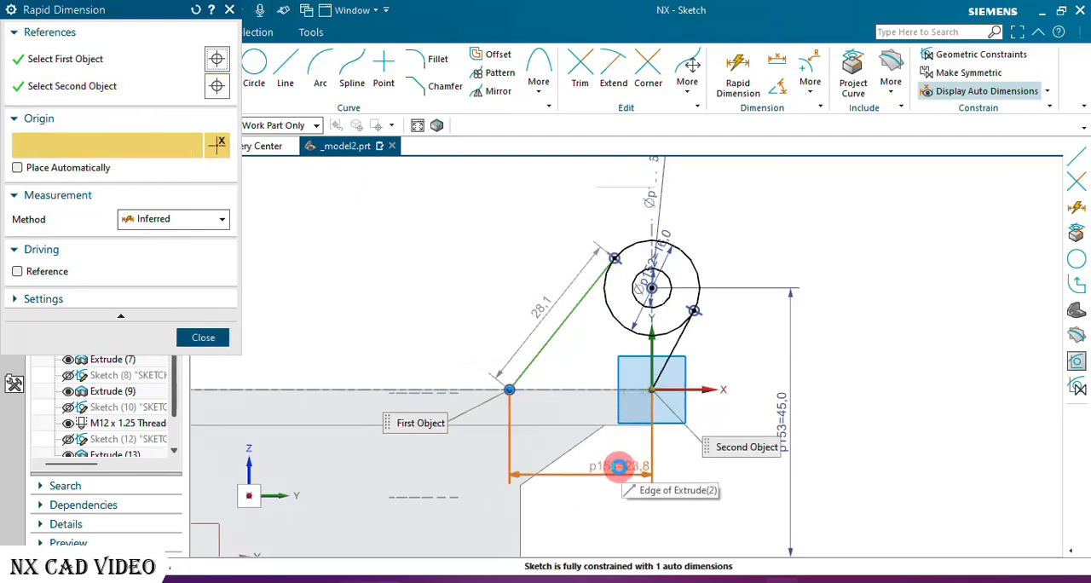
pyautogui.click(617, 469)
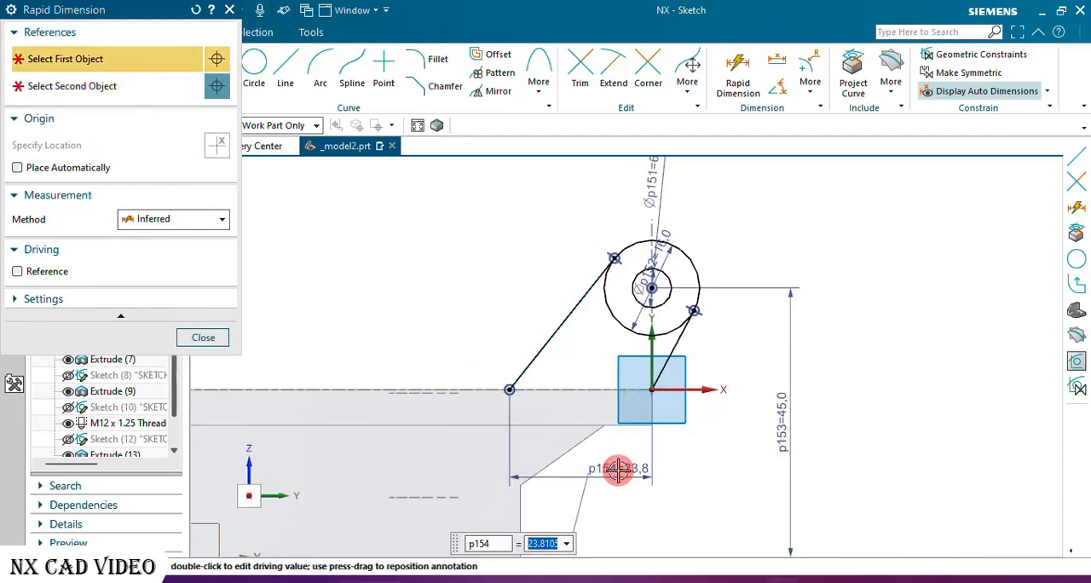
pyautogui.write('25')
pyautogui.press('Return')
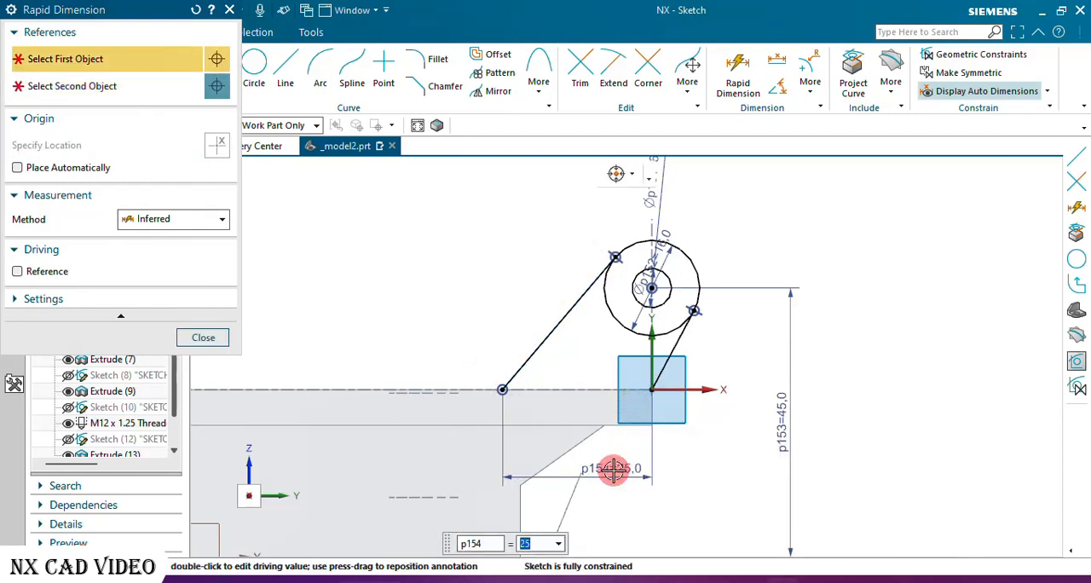
pyautogui.click(205, 338)
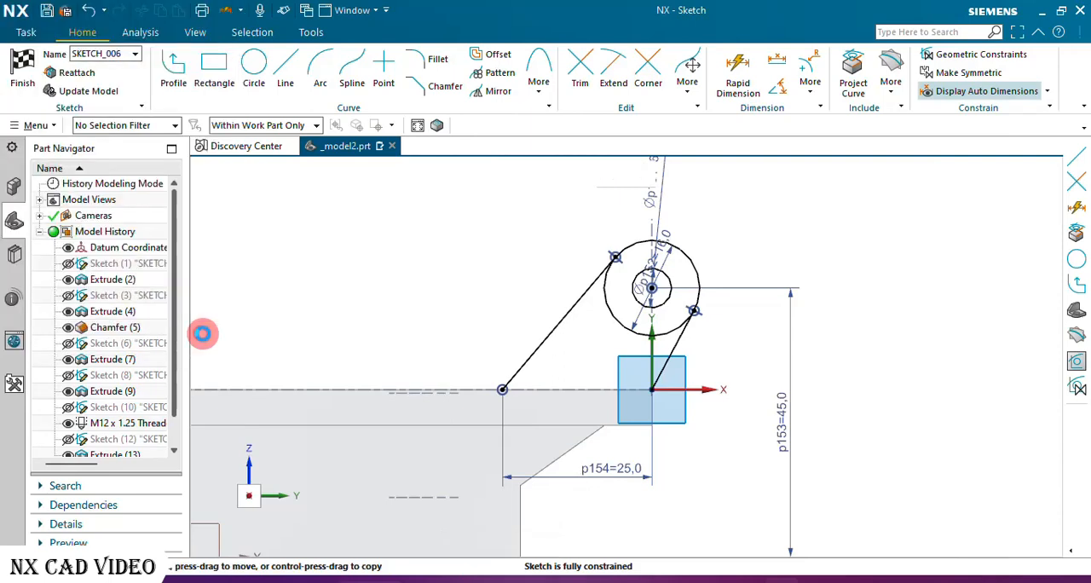
# Close the lug profile with a horizontal base line between the lower ends of the two tangent lines.
pyautogui.click(288, 58)
pyautogui.click(502, 390)
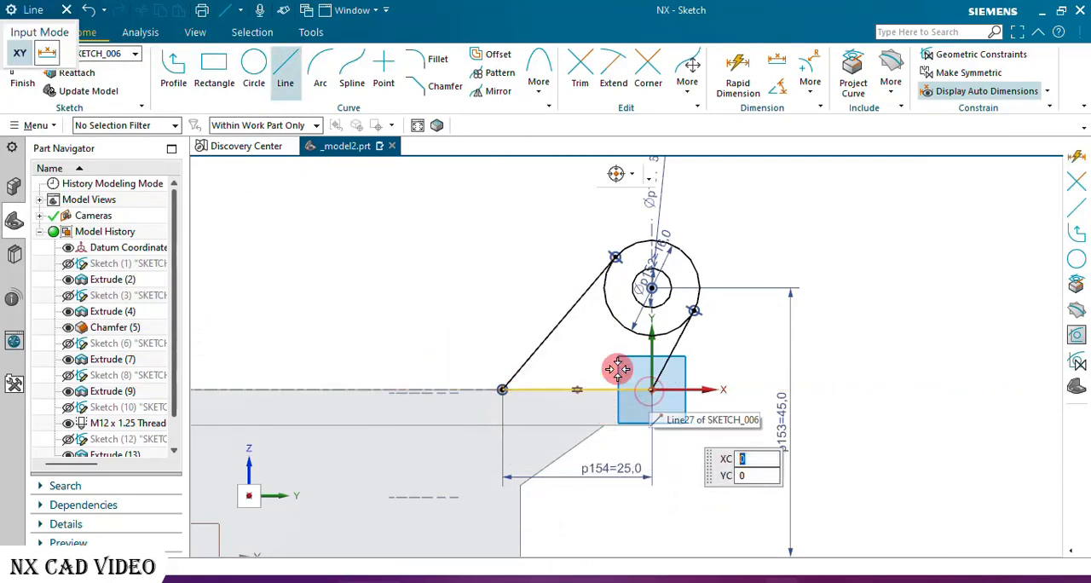
pyautogui.click(651, 389)
pyautogui.click(67, 11)
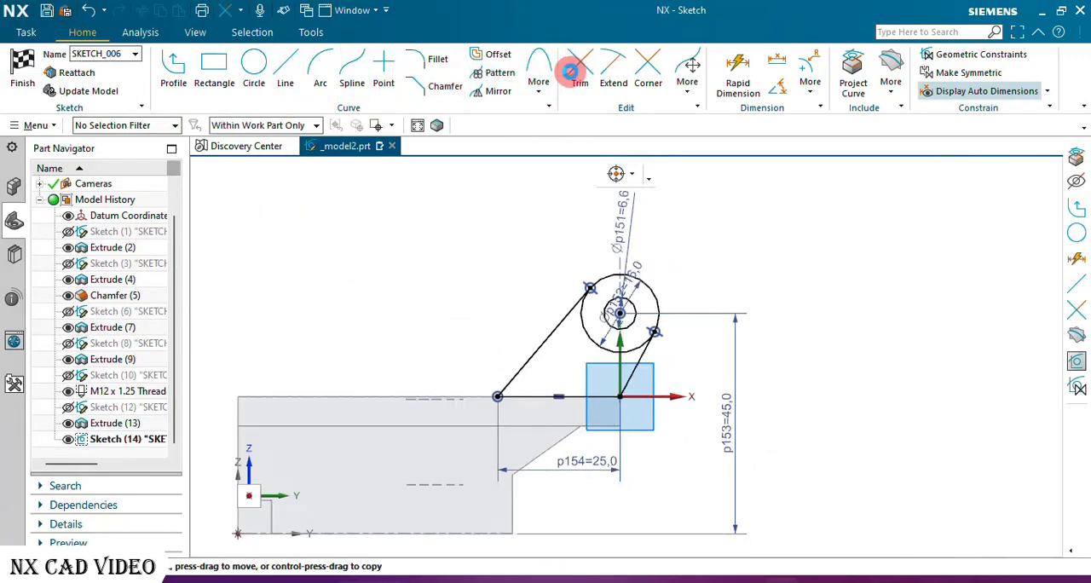
# Trim away the inner arc of the 16 mm circle between the tangent points and finish the sketch.
pyautogui.click(571, 70)
pyautogui.click(592, 336)
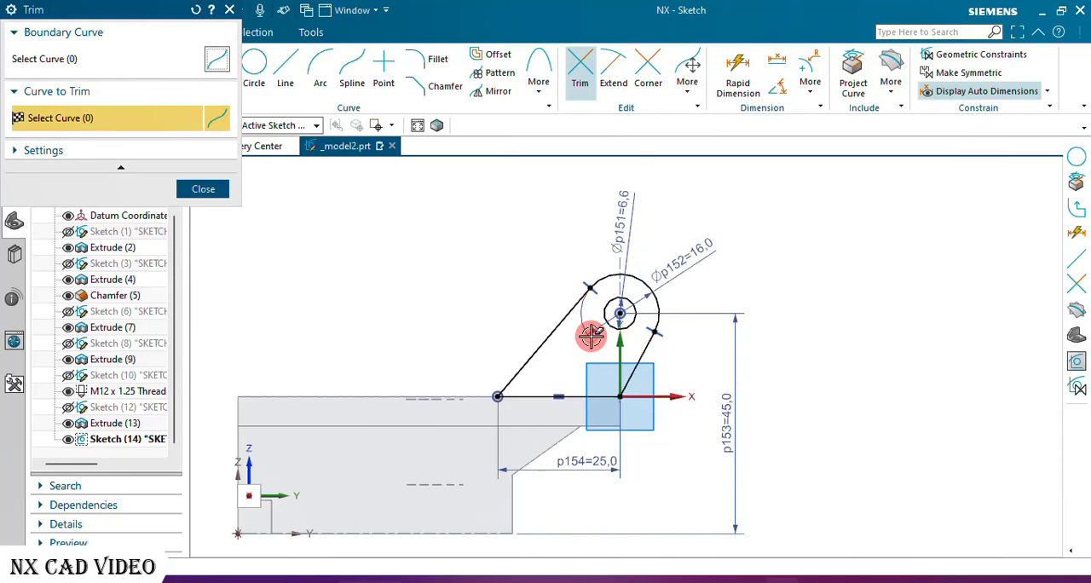
pyautogui.click(210, 190)
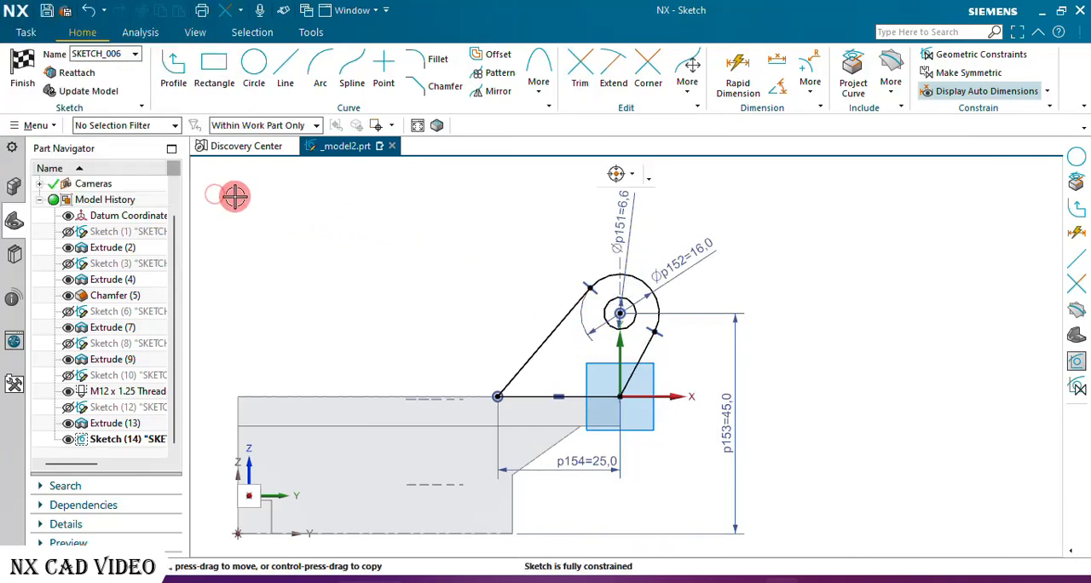
pyautogui.click(27, 69)
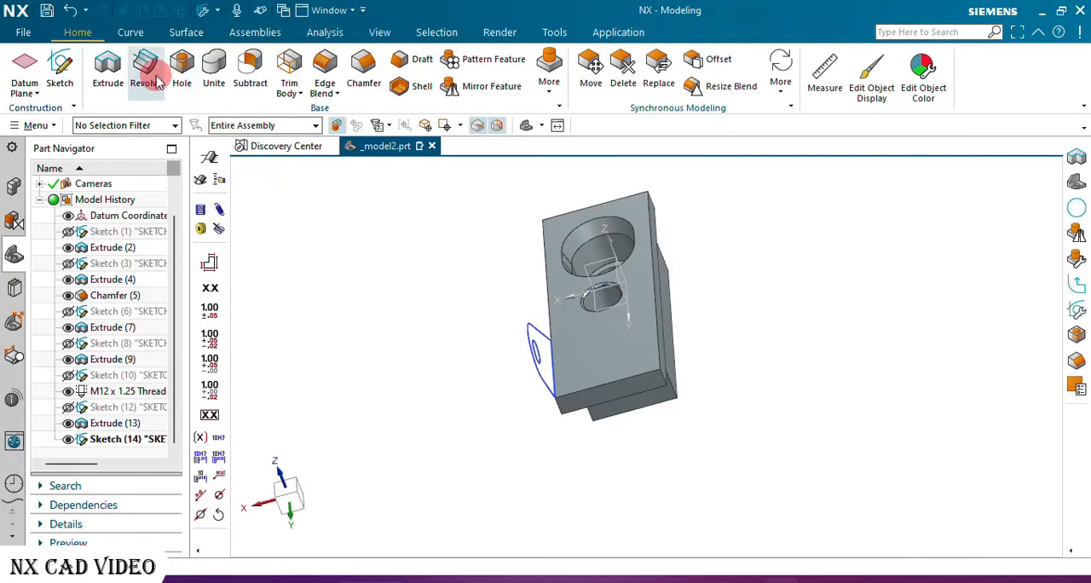
# Extrude the lug profile 6 mm with the direction reversed toward the flange, uniting it with the body.
pyautogui.click(110, 66)
pyautogui.scroll(3, 548, 368)
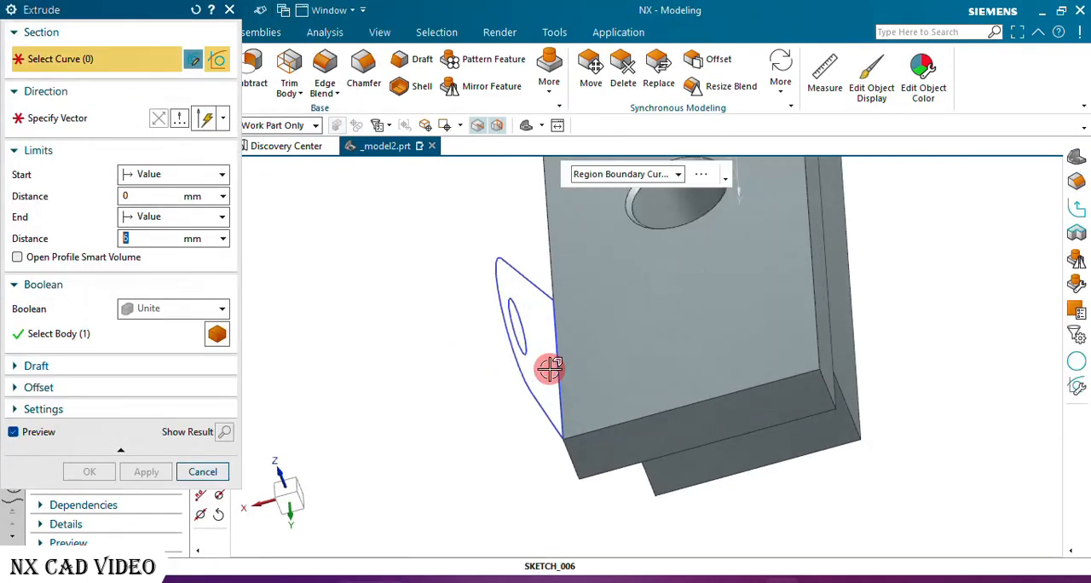
pyautogui.click(540, 361)
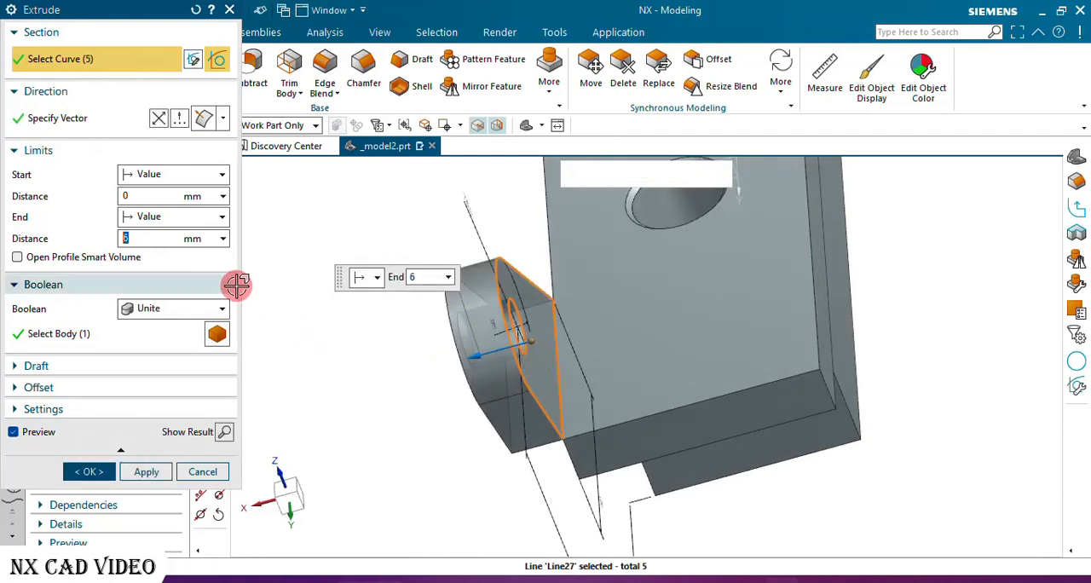
pyautogui.click(159, 118)
pyautogui.click(154, 238)
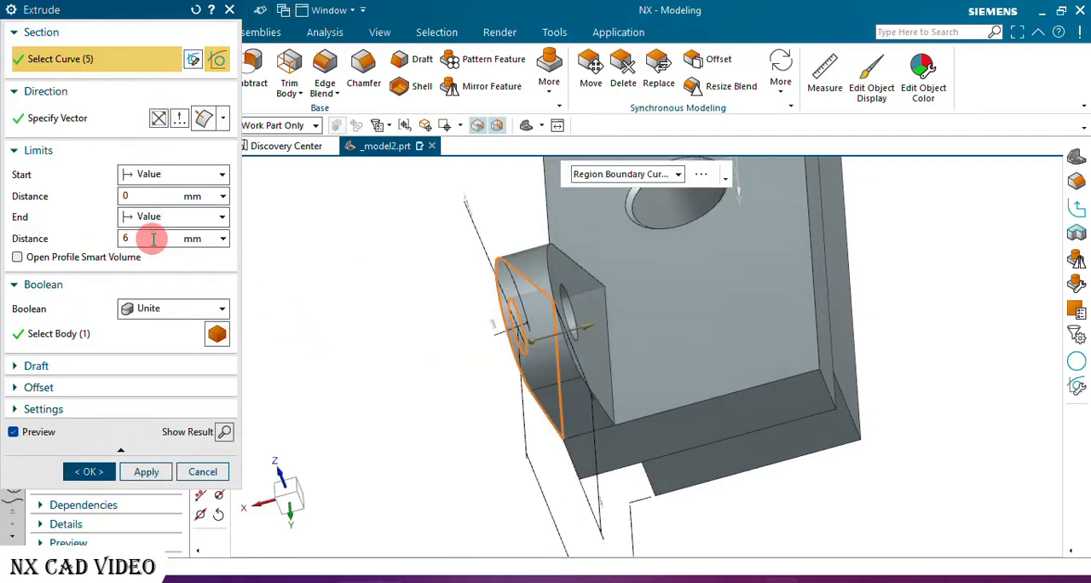
pyautogui.click(115, 473)
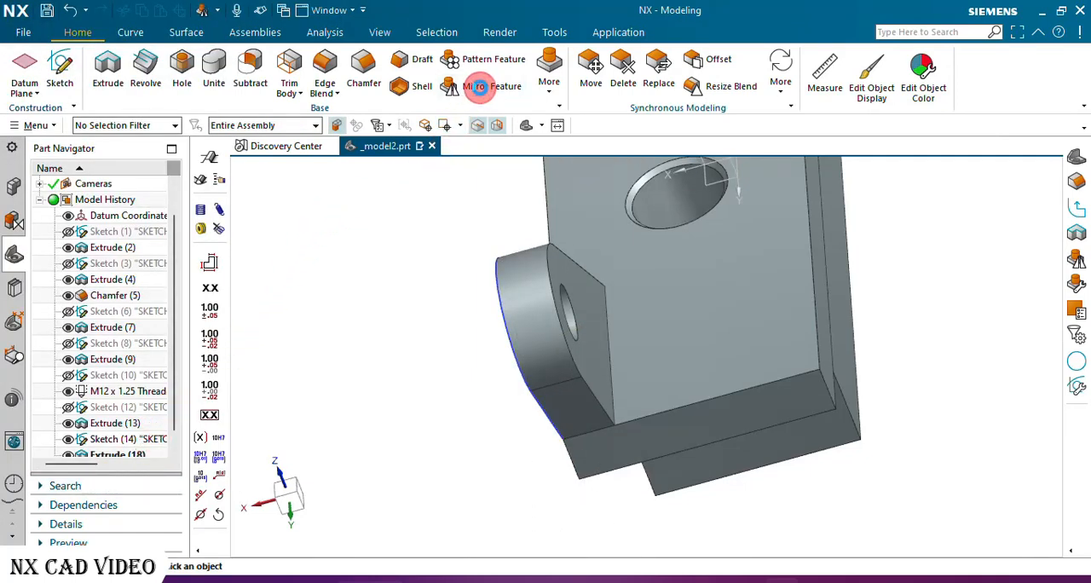
# Mirror the lug extrusion about the YZ plane of the datum coordinate system.
pyautogui.click(479, 86)
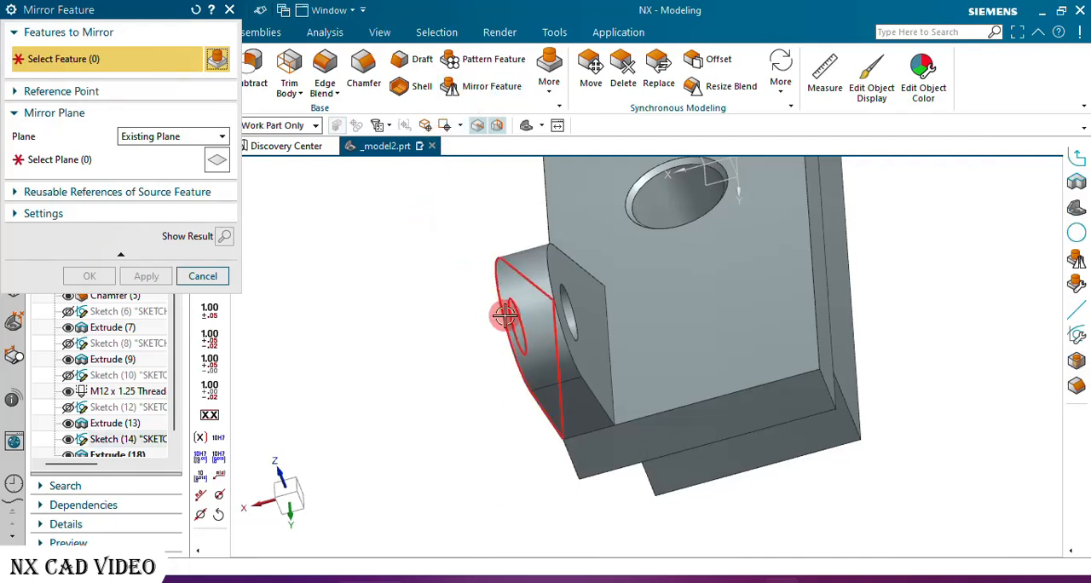
pyautogui.click(568, 356)
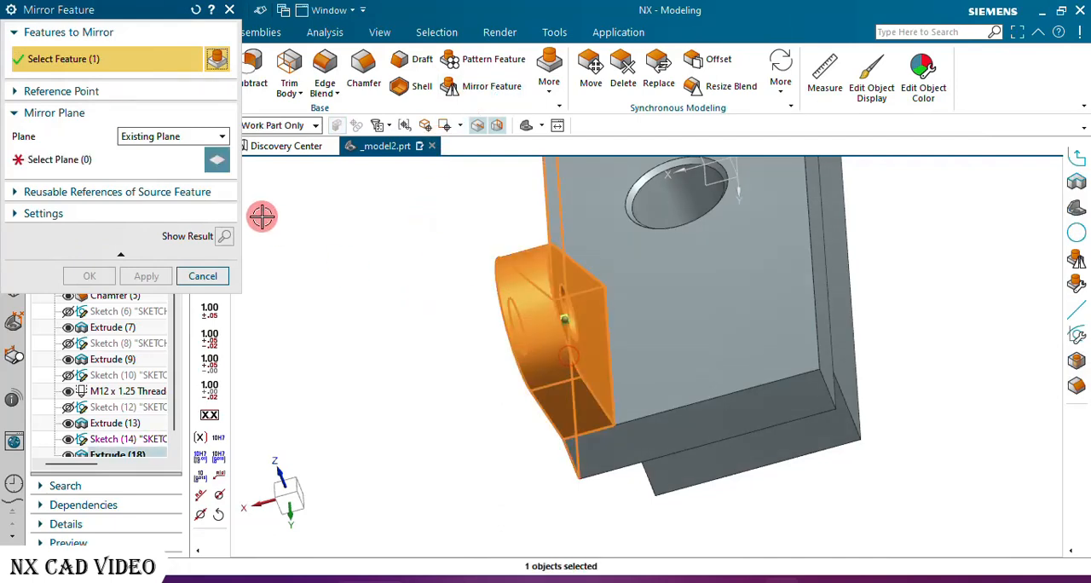
pyautogui.click(154, 164)
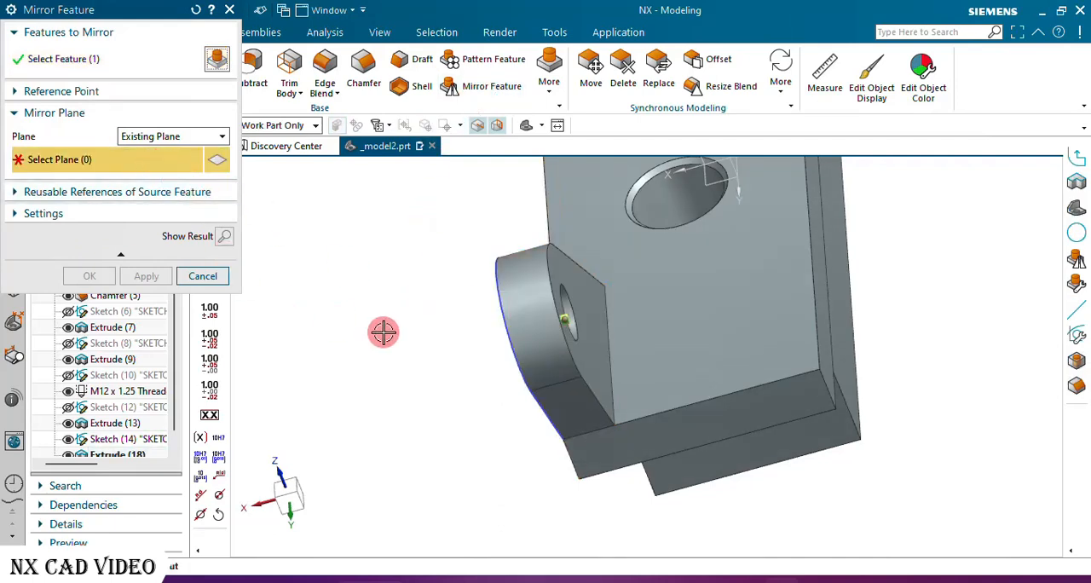
pyautogui.scroll(-2, 357, 345)
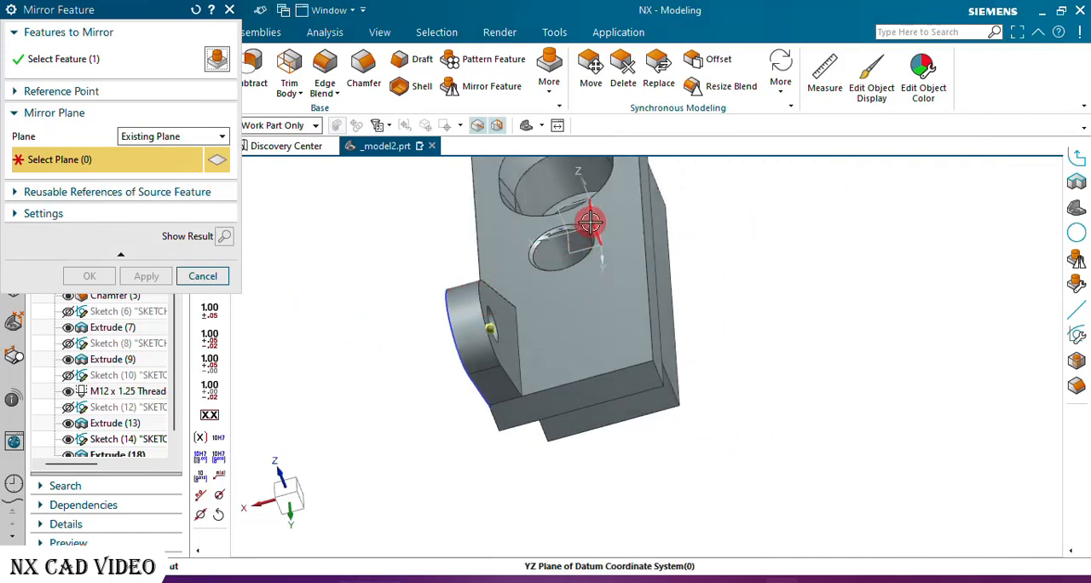
pyautogui.click(588, 222)
pyautogui.click(90, 276)
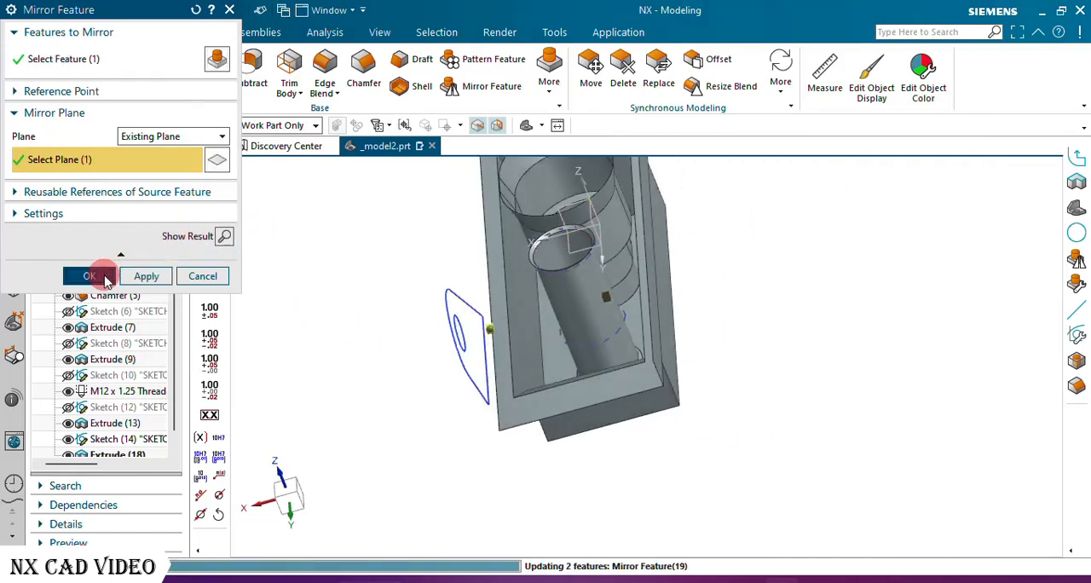
pyautogui.click(208, 316)
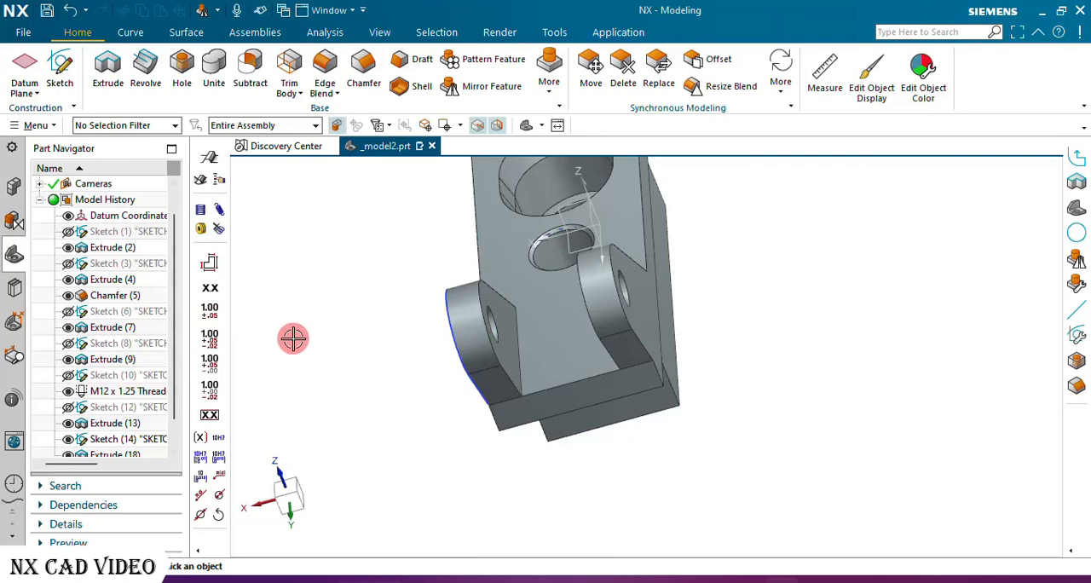
# Hide the lug profile sketch SKETCH_006.
pyautogui.moveTo(523, 332); pyautogui.dragTo(572, 318, button='middle')
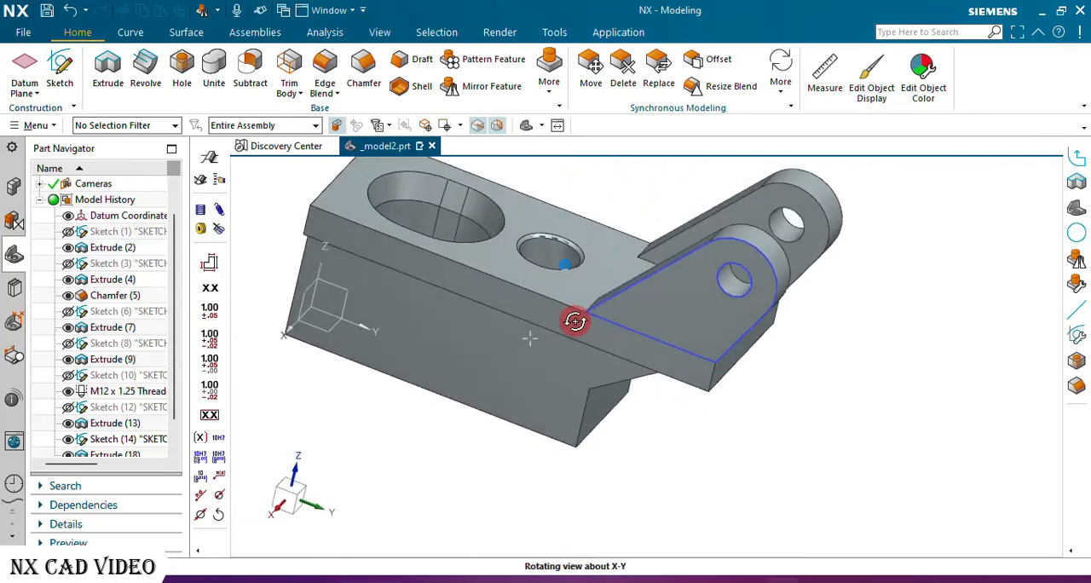
pyautogui.scroll(-1, 128, 422)
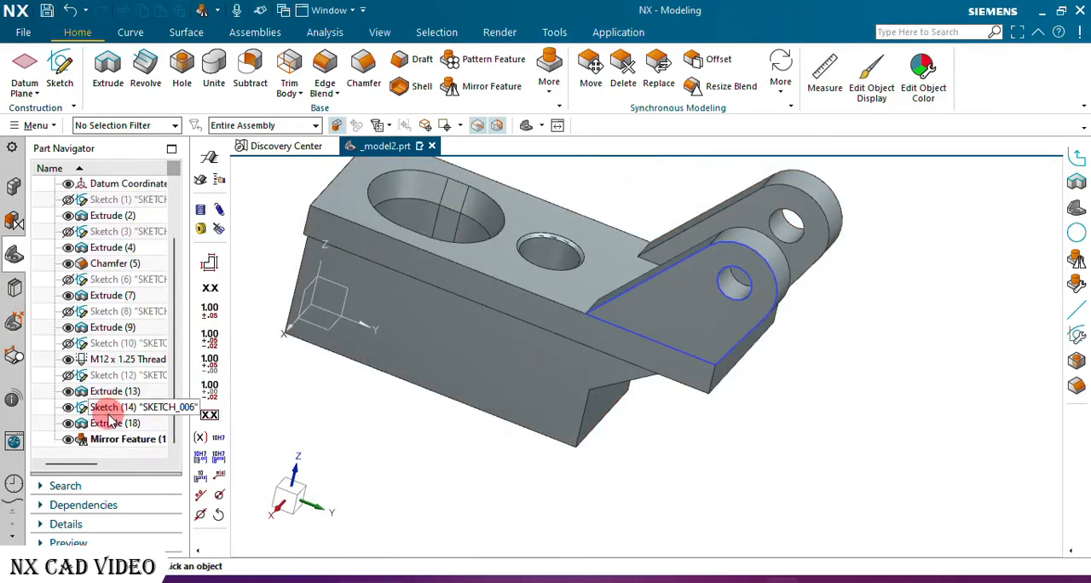
pyautogui.click(68, 407)
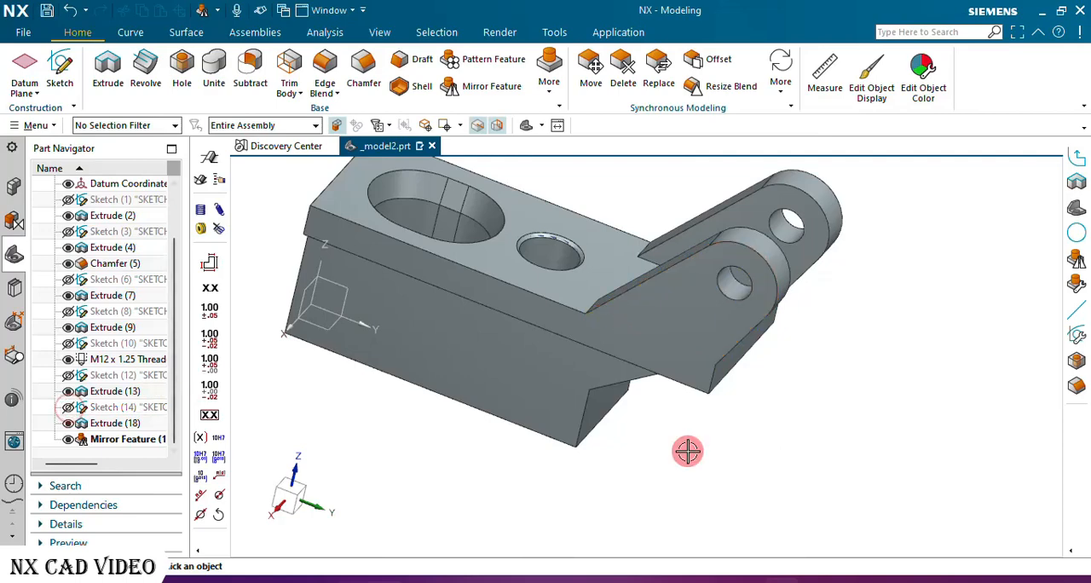
# Change the display color of the bracket's solid body to yellow-green.
pyautogui.moveTo(689, 451)
pyautogui.mouseDown(button='middle')
pyautogui.moveTo(650, 470)
pyautogui.moveTo(669, 435)
pyautogui.moveTo(688, 502)
pyautogui.moveTo(698, 483)
pyautogui.mouseUp(button='middle')
pyautogui.scroll(2, 741, 412)
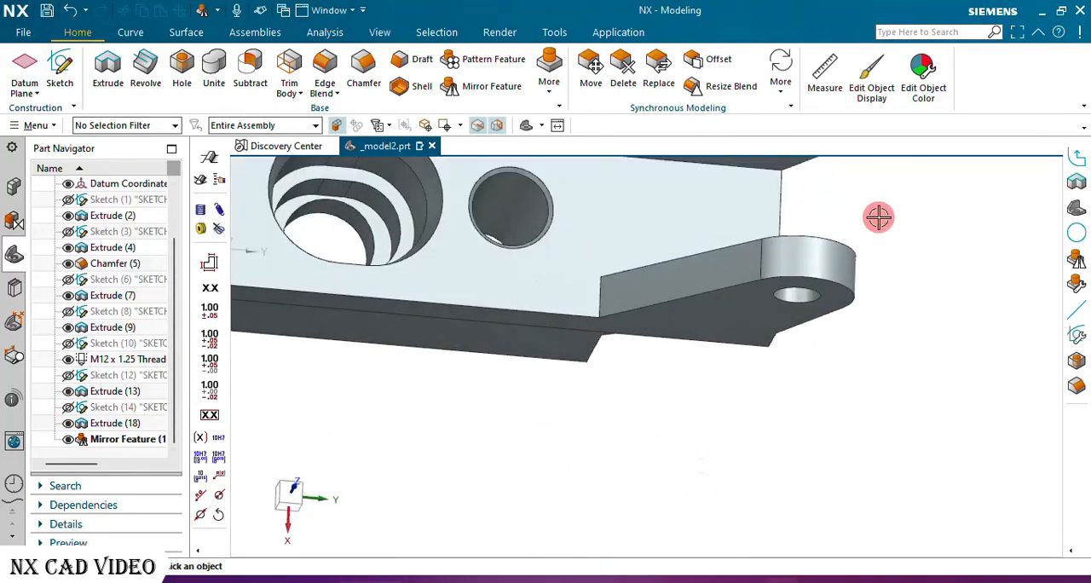
pyautogui.click(870, 83)
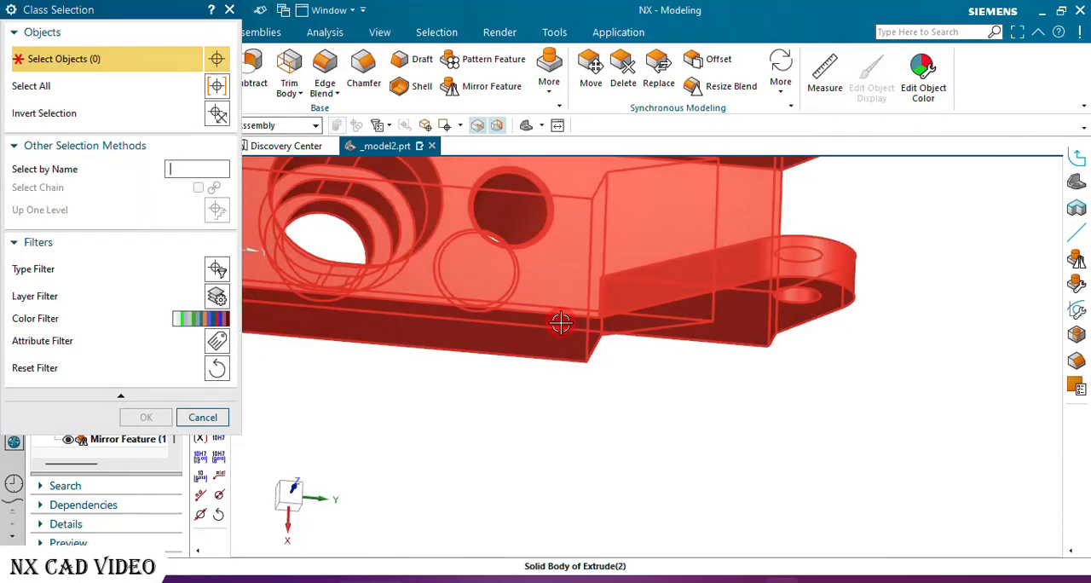
pyautogui.click(561, 322)
pyautogui.click(140, 421)
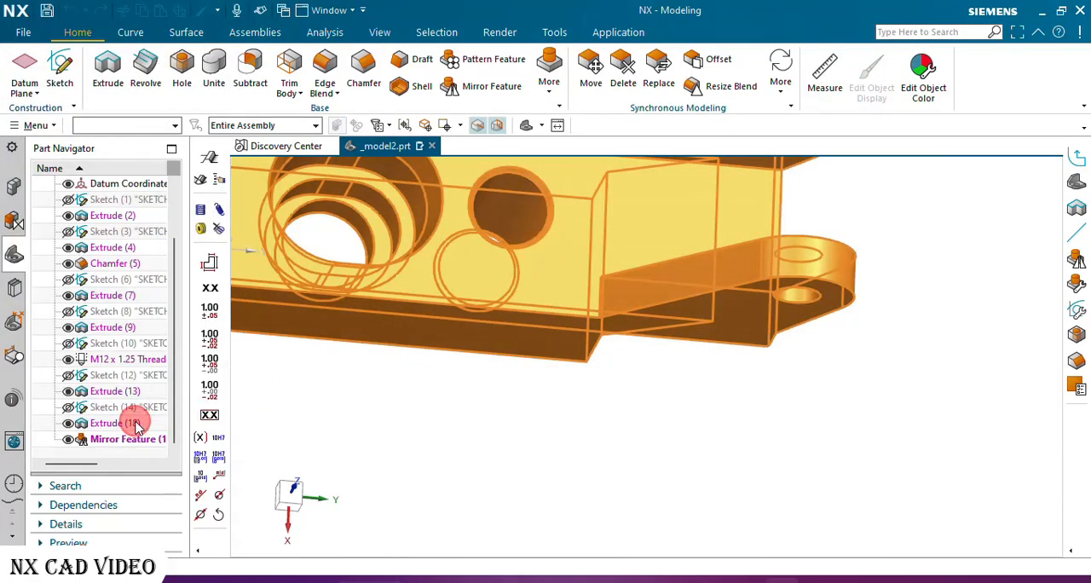
pyautogui.click(191, 83)
pyautogui.click(117, 242)
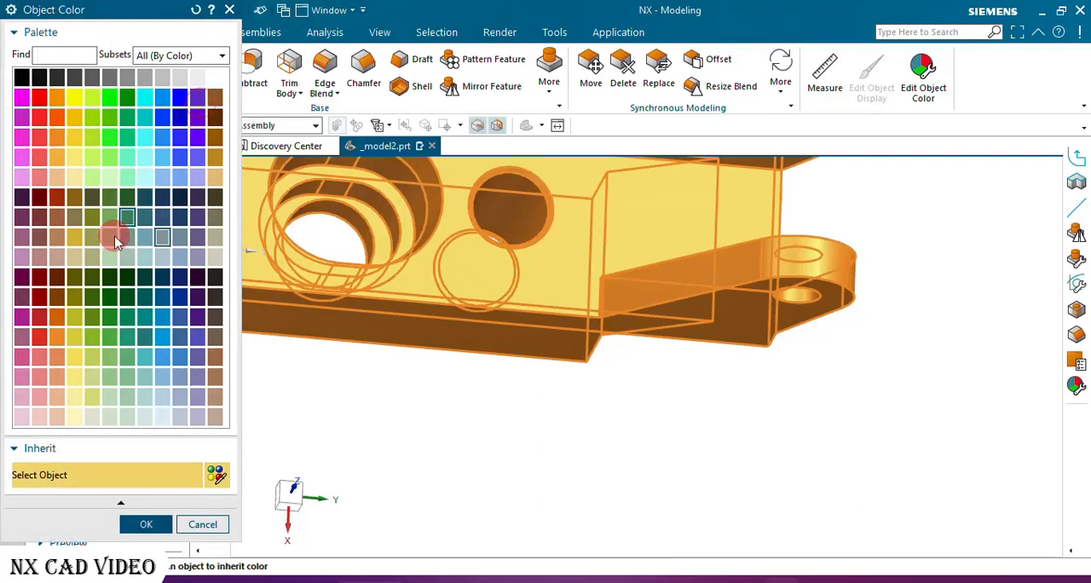
pyautogui.click(75, 139)
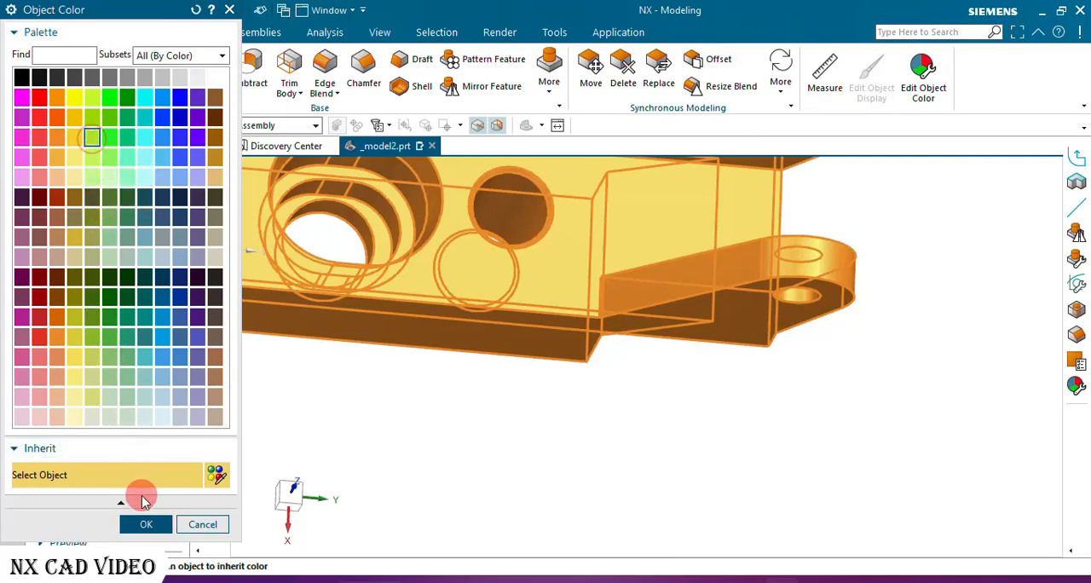
pyautogui.click(145, 524)
pyautogui.click(91, 479)
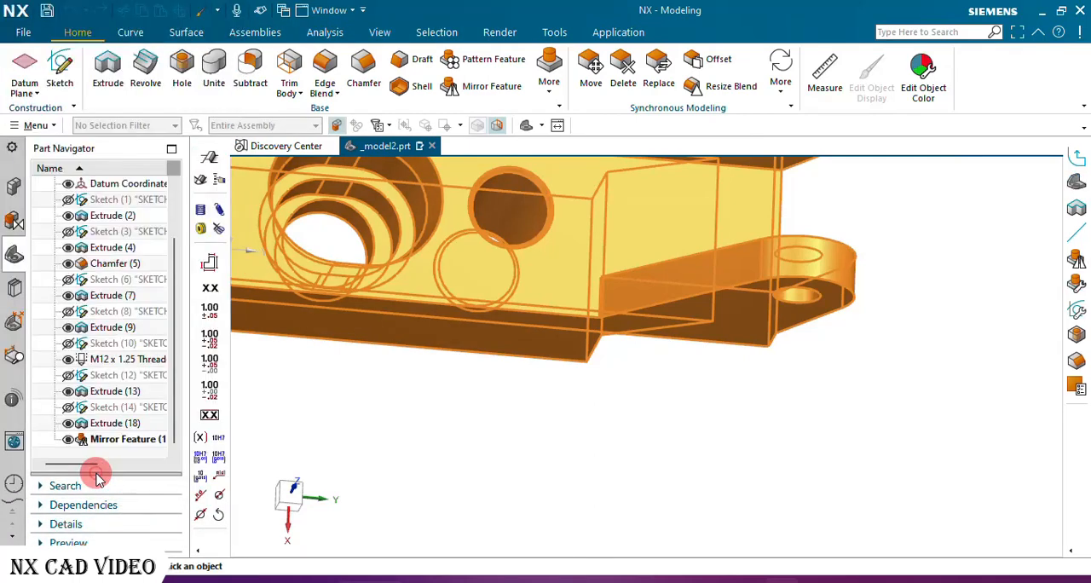
# Hide the datum coordinate system and show the finished bracket in a standard pictorial view fitted to the window.
pyautogui.moveTo(593, 375); pyautogui.dragTo(889, 233, button='middle')
pyautogui.click(528, 125)
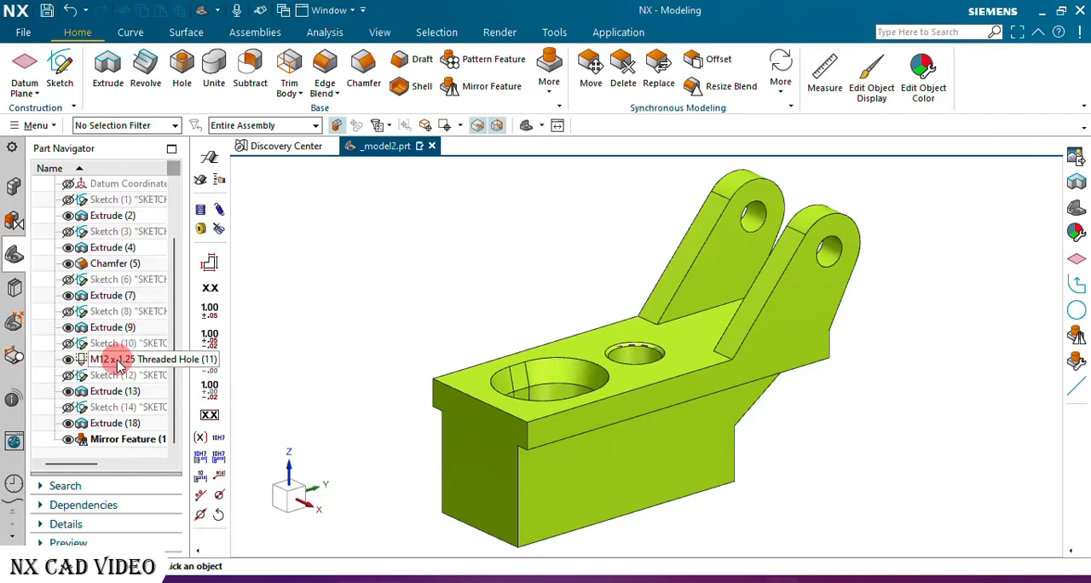
pyautogui.scroll(1, 109, 388)
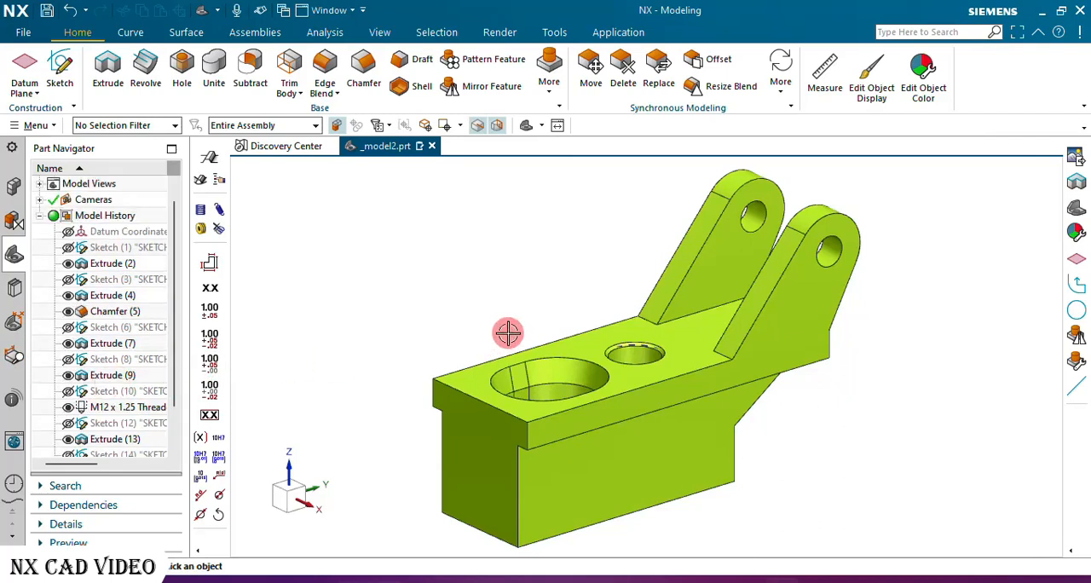
pyautogui.moveTo(508, 334); pyautogui.dragTo(520, 232, button='middle')
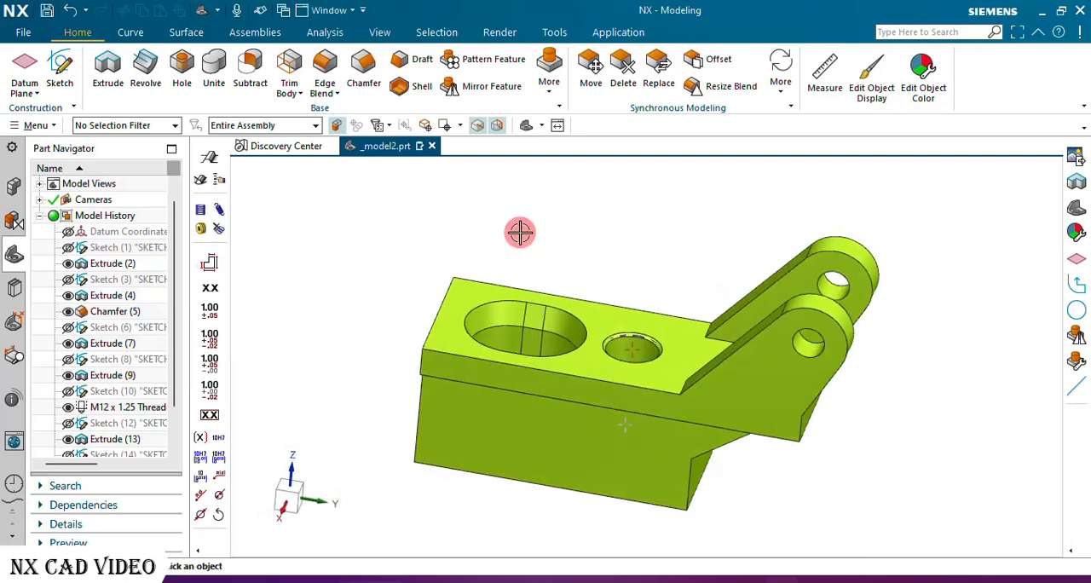
pyautogui.click(527, 127)
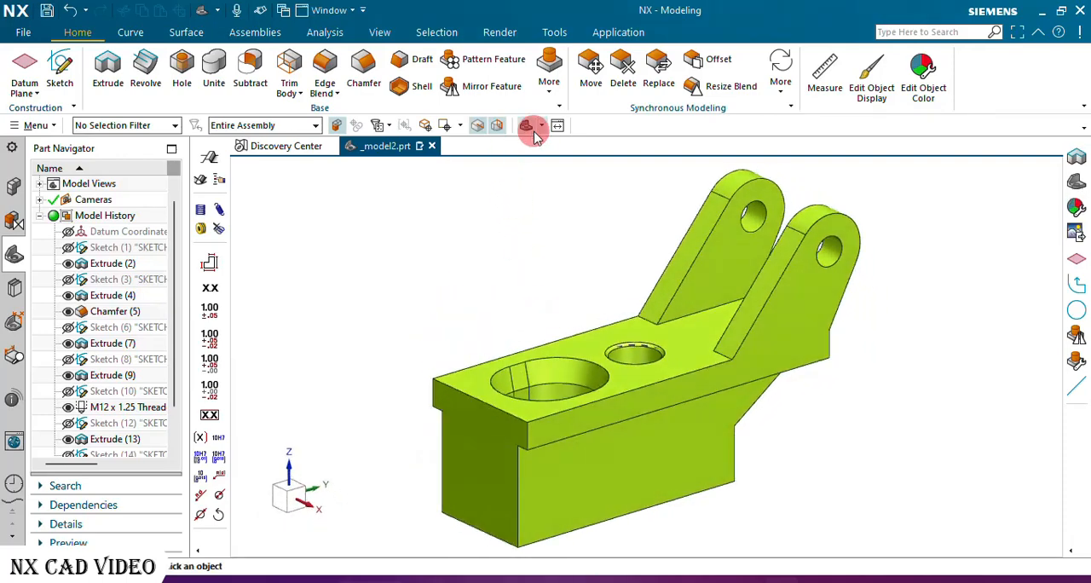
pyautogui.click(557, 126)
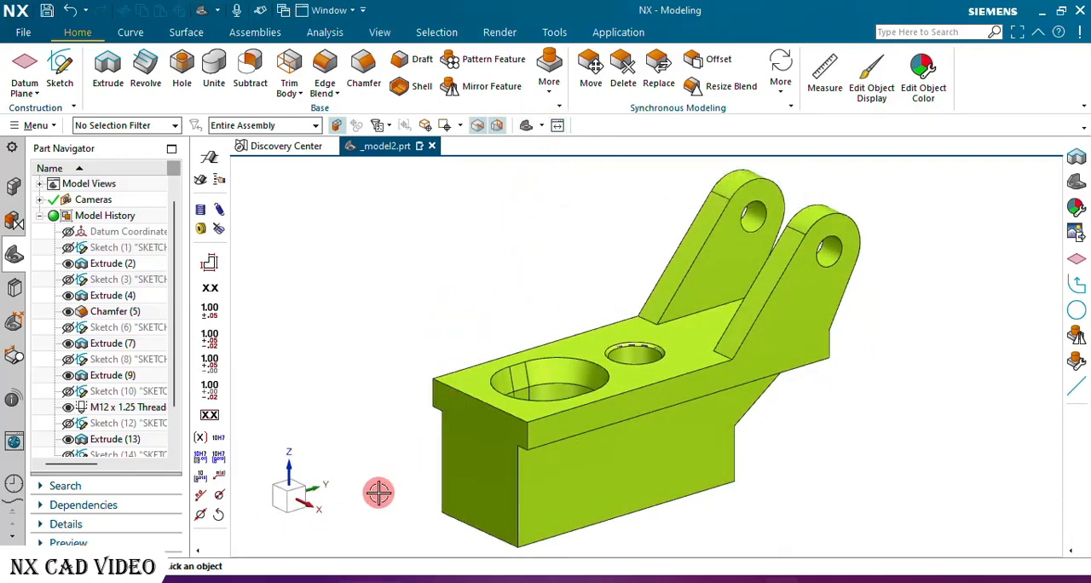